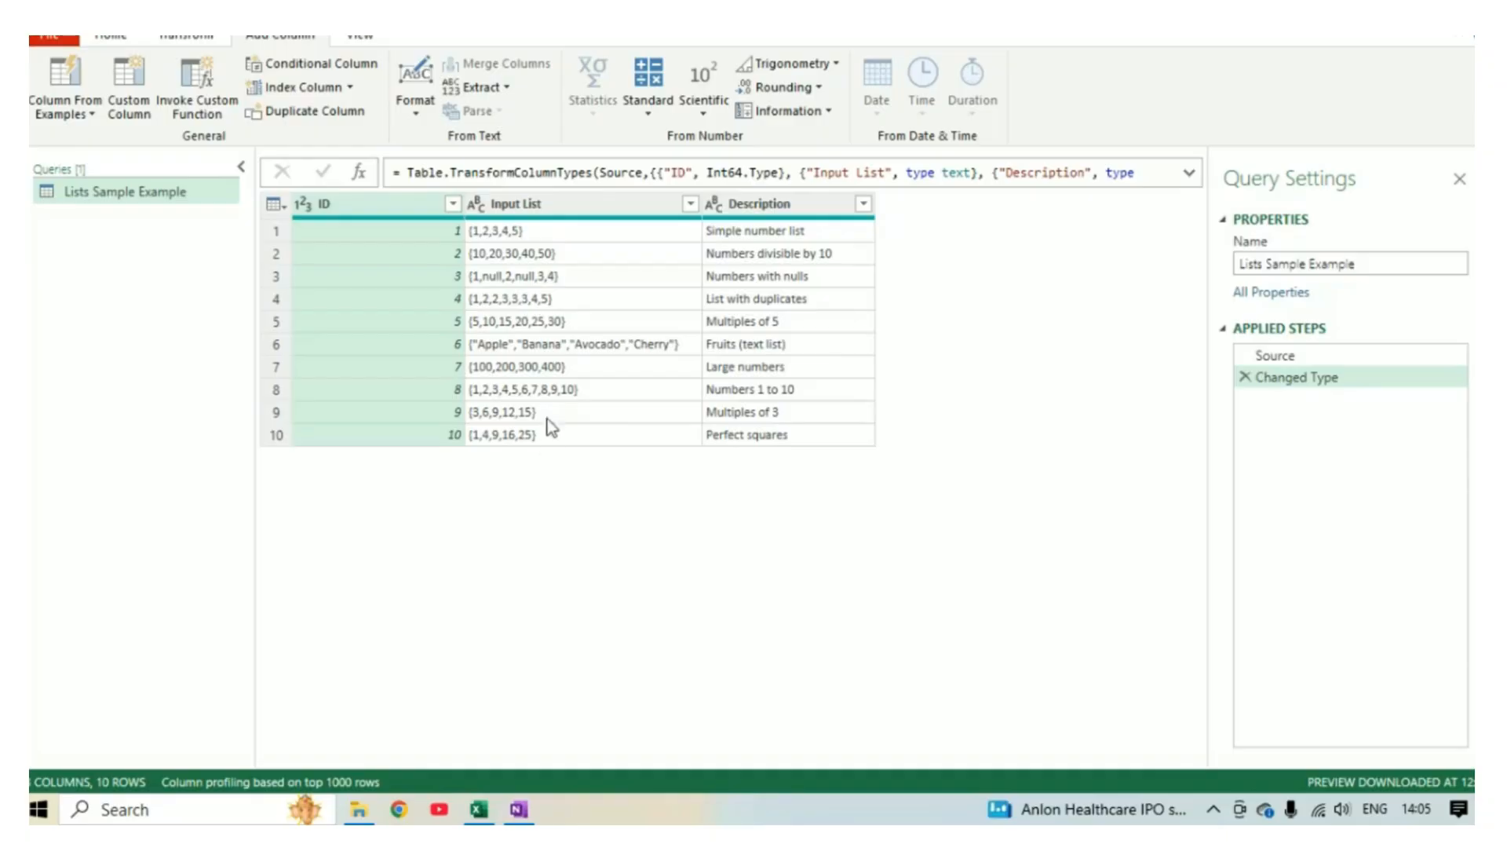
Step: Start a custom column and begin its formula with the Expression.Evaluate function
click(532, 206)
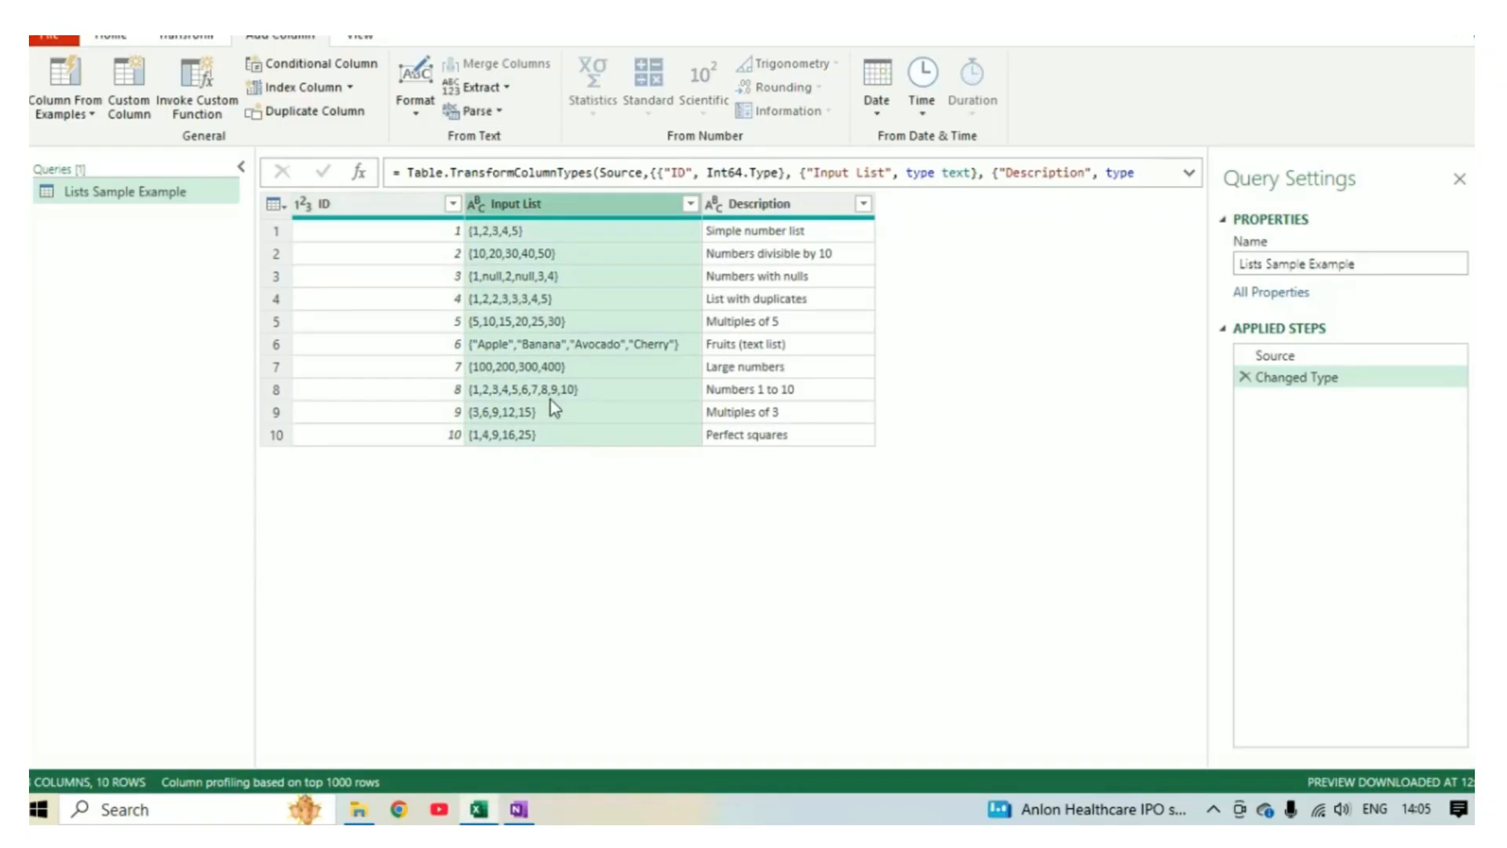
click(152, 102)
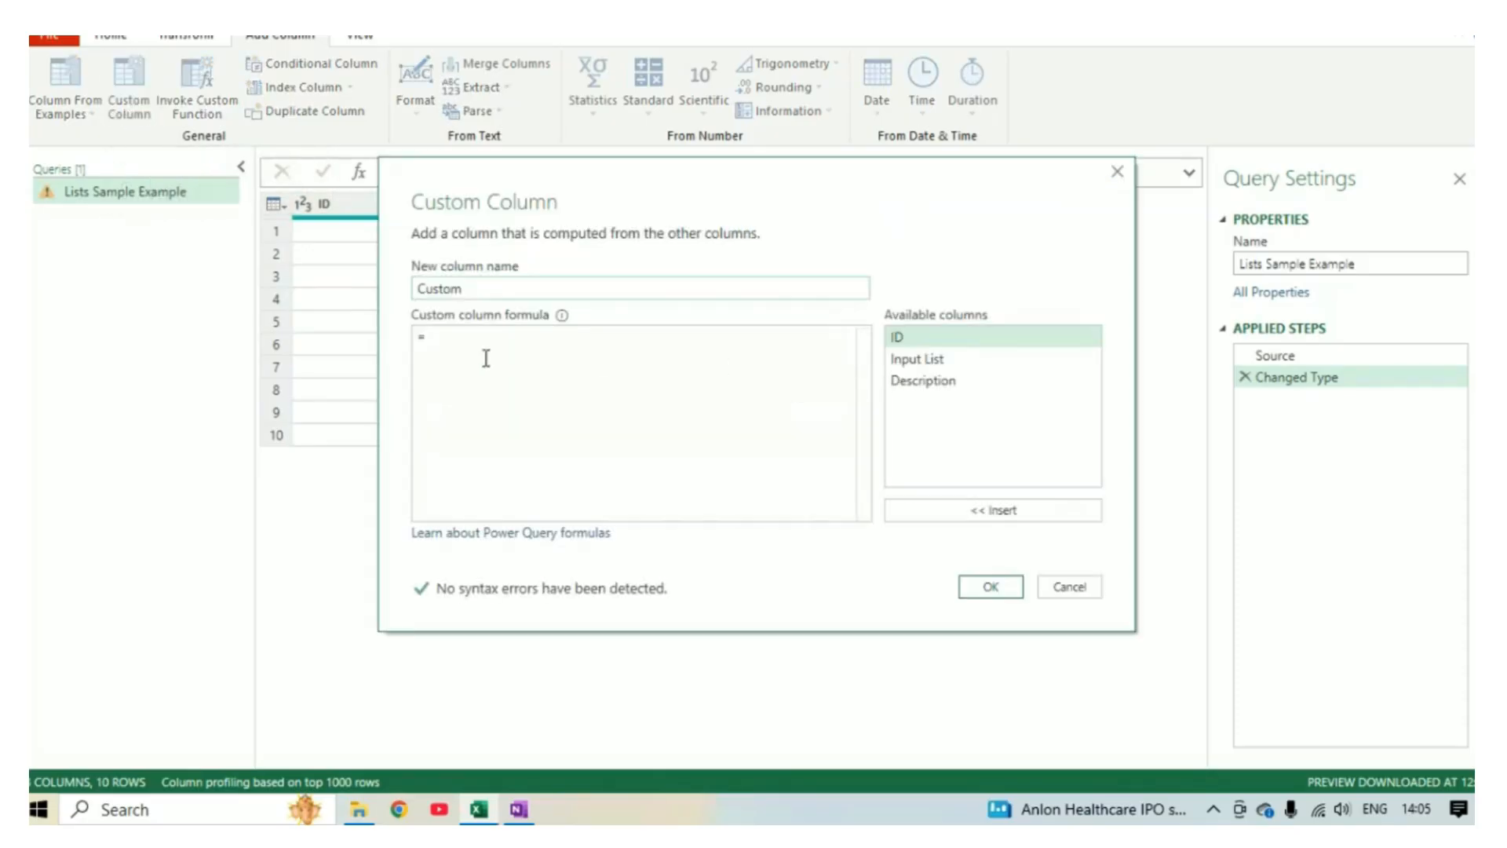
click(475, 338)
text(Ex)
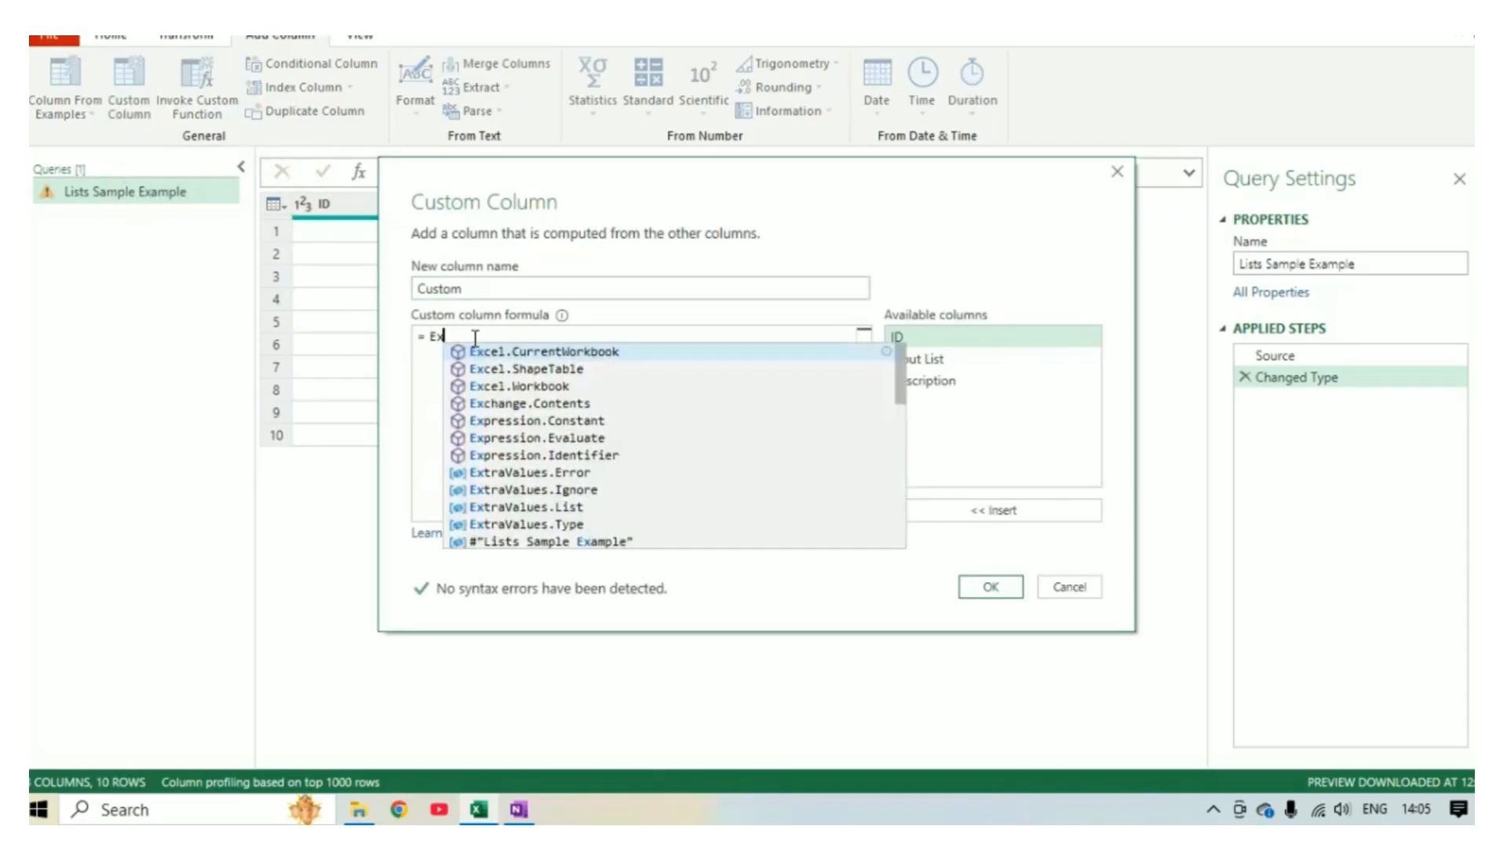
text(pression.)
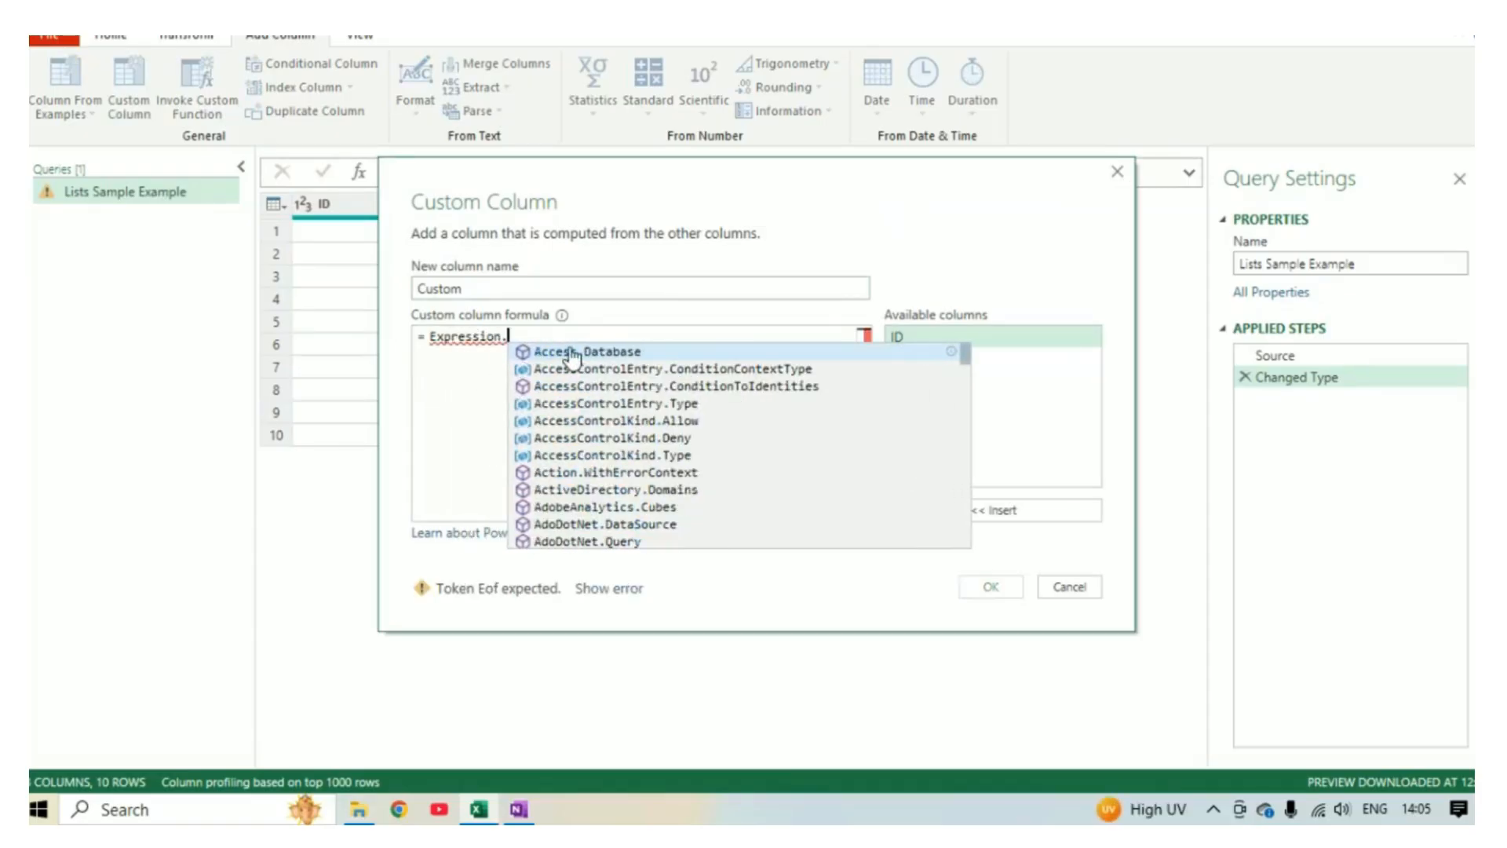
text(E)
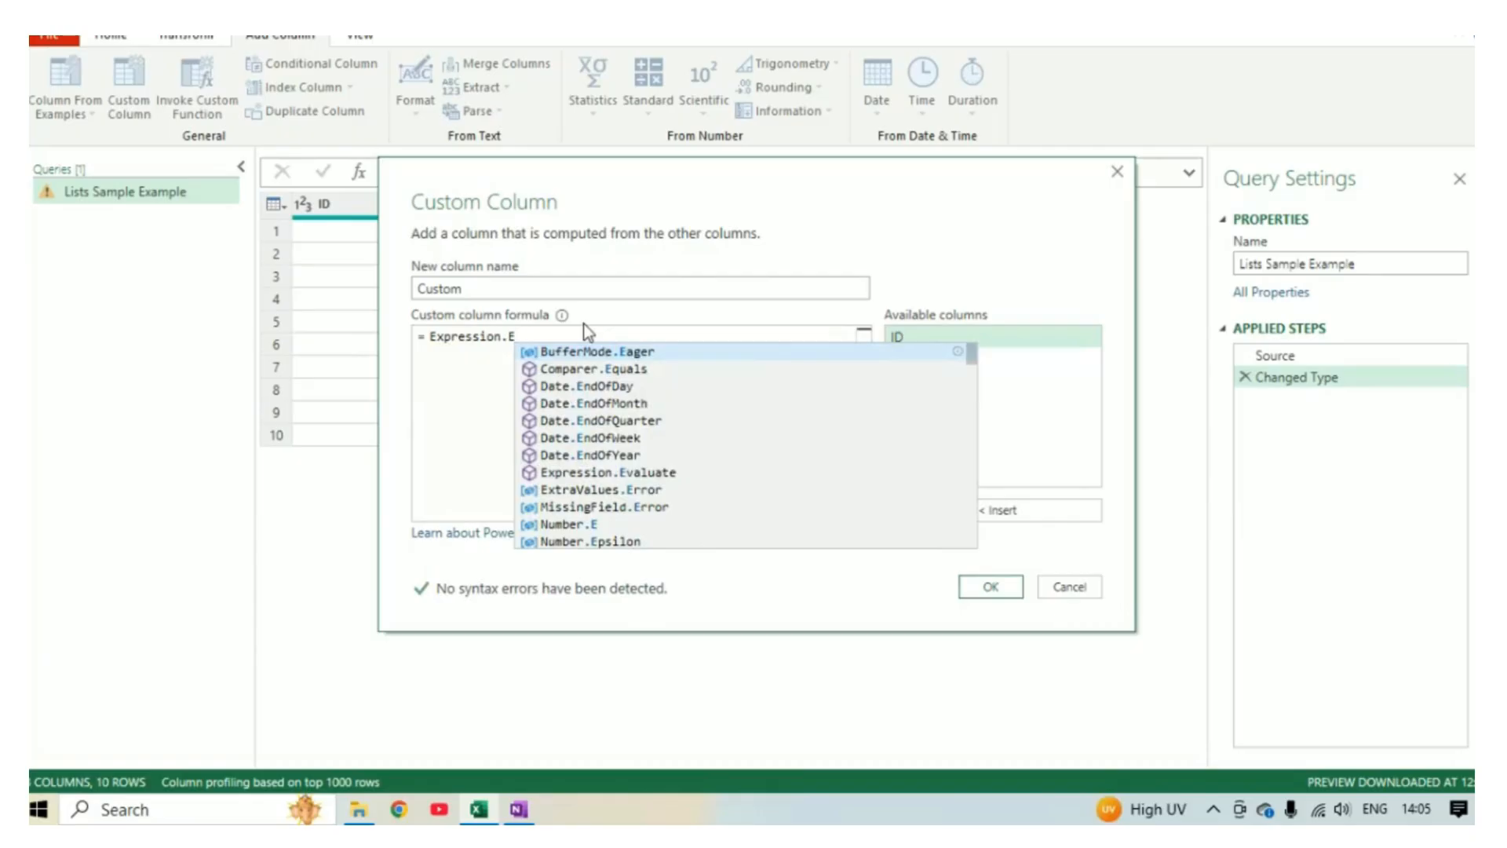
key(BackSpace)
key(BackSpace)
key(BackSpace)
key(BackSpace)
key(BackSpace)
key(BackSpace)
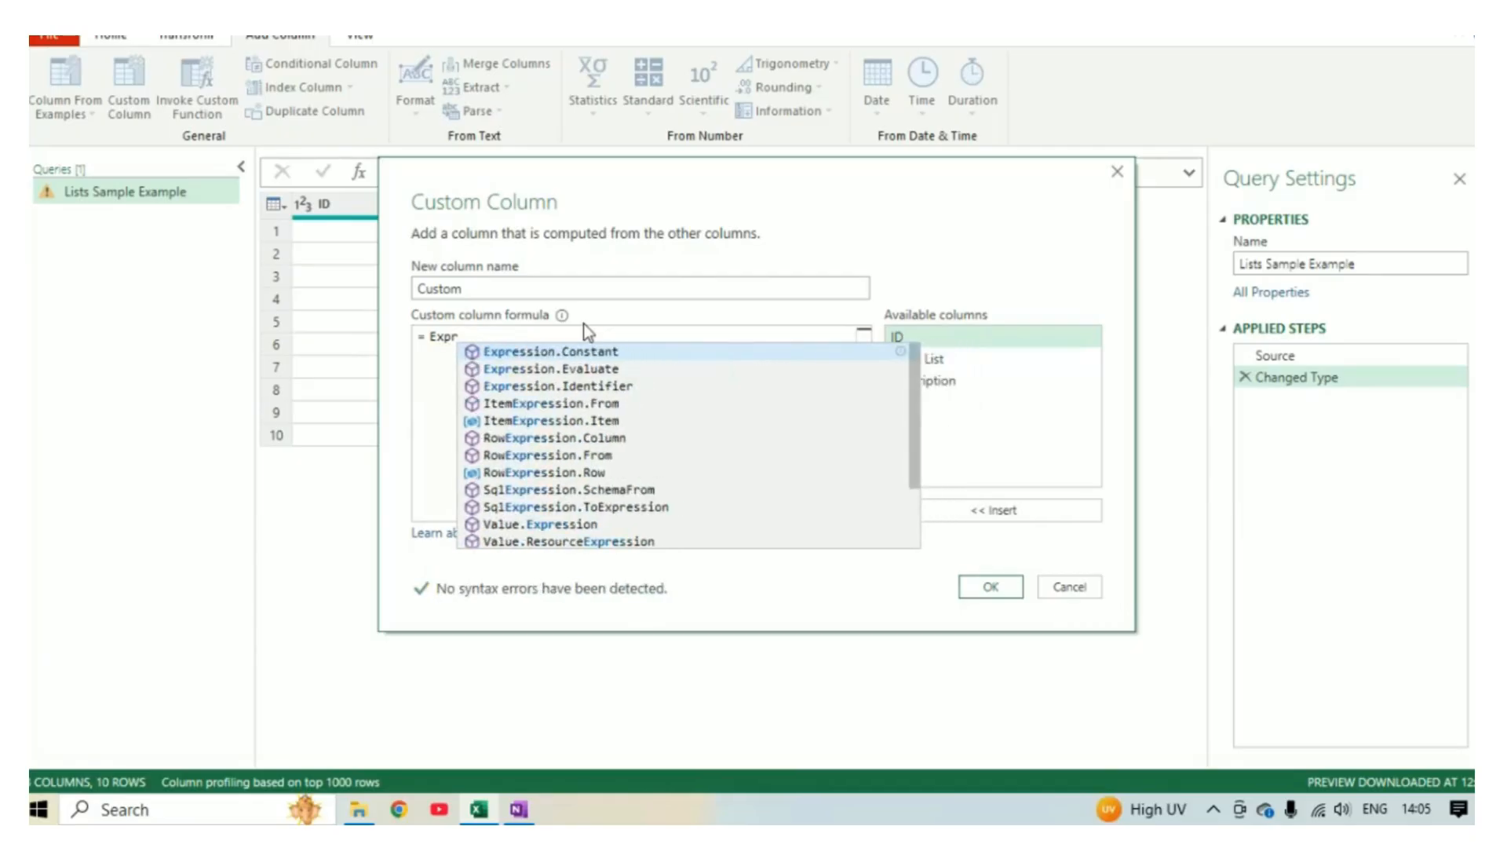
click(524, 371)
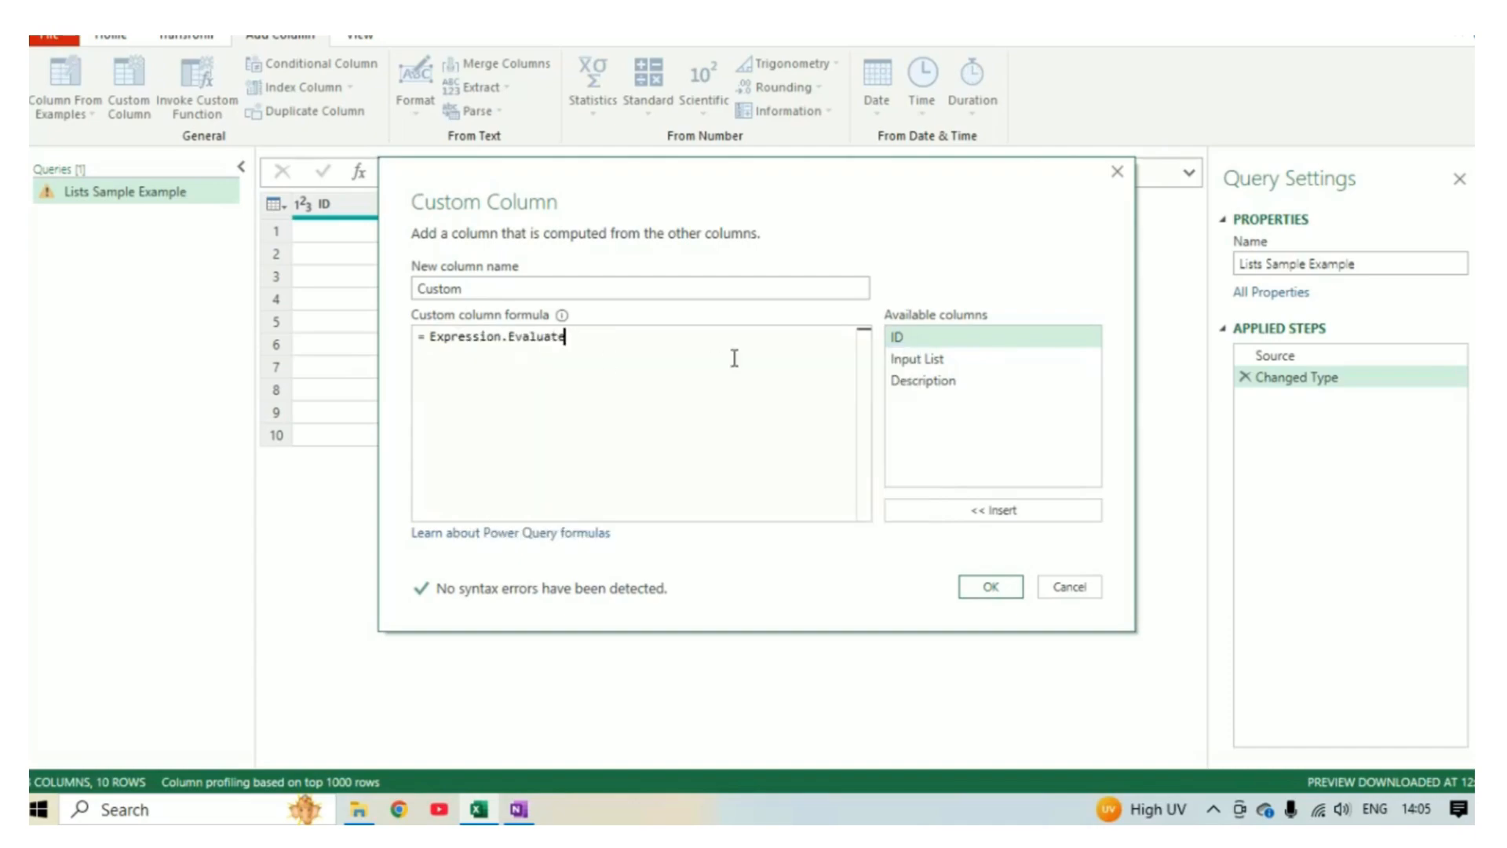
Step: Complete the formula as Expression.Evaluate([Input List]) and create the custom column under the name Lists
text(()
click(943, 358)
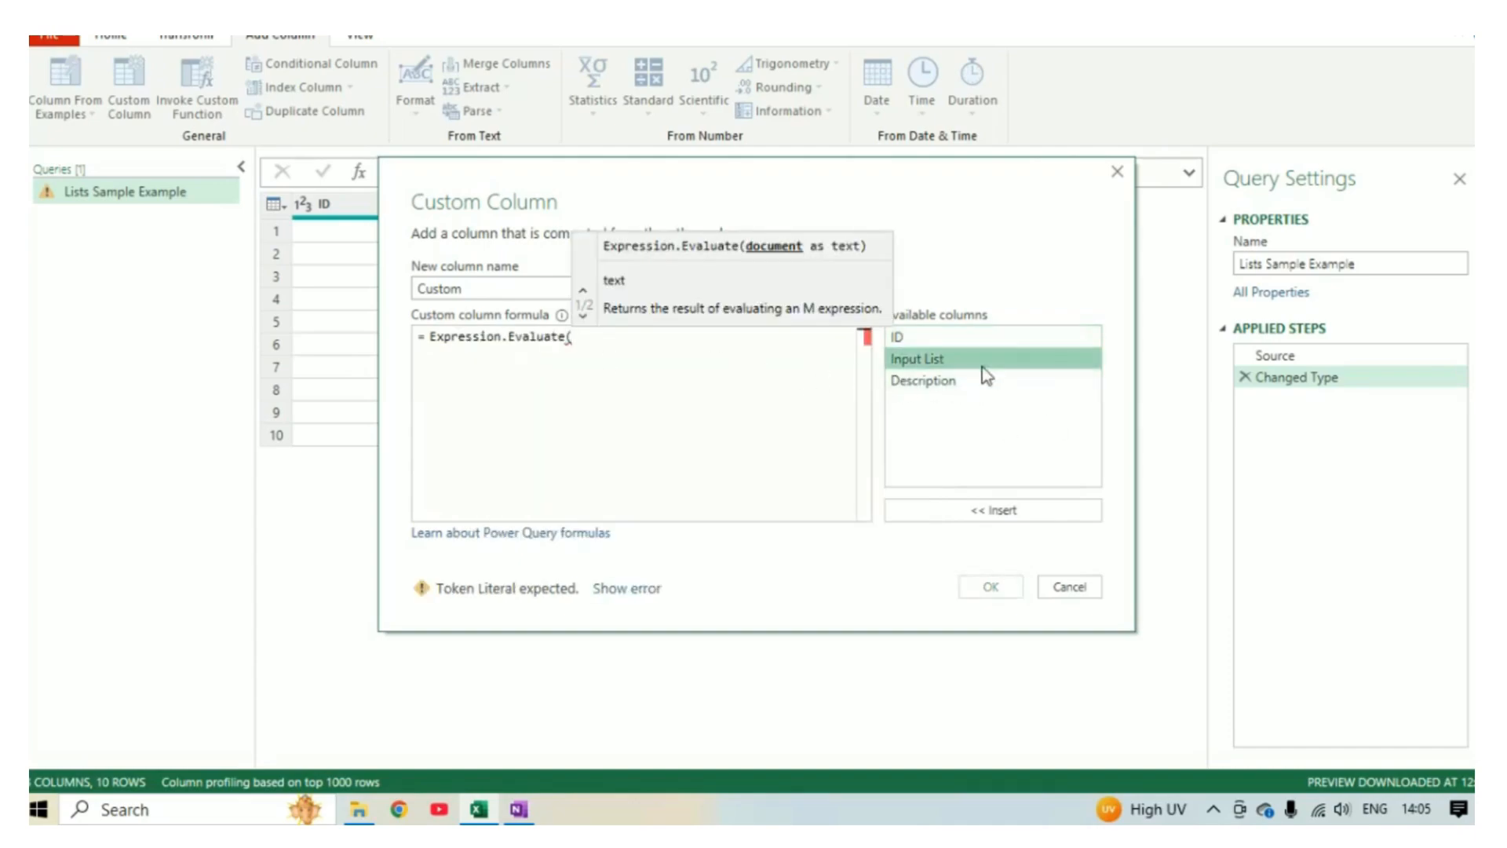
click(1013, 515)
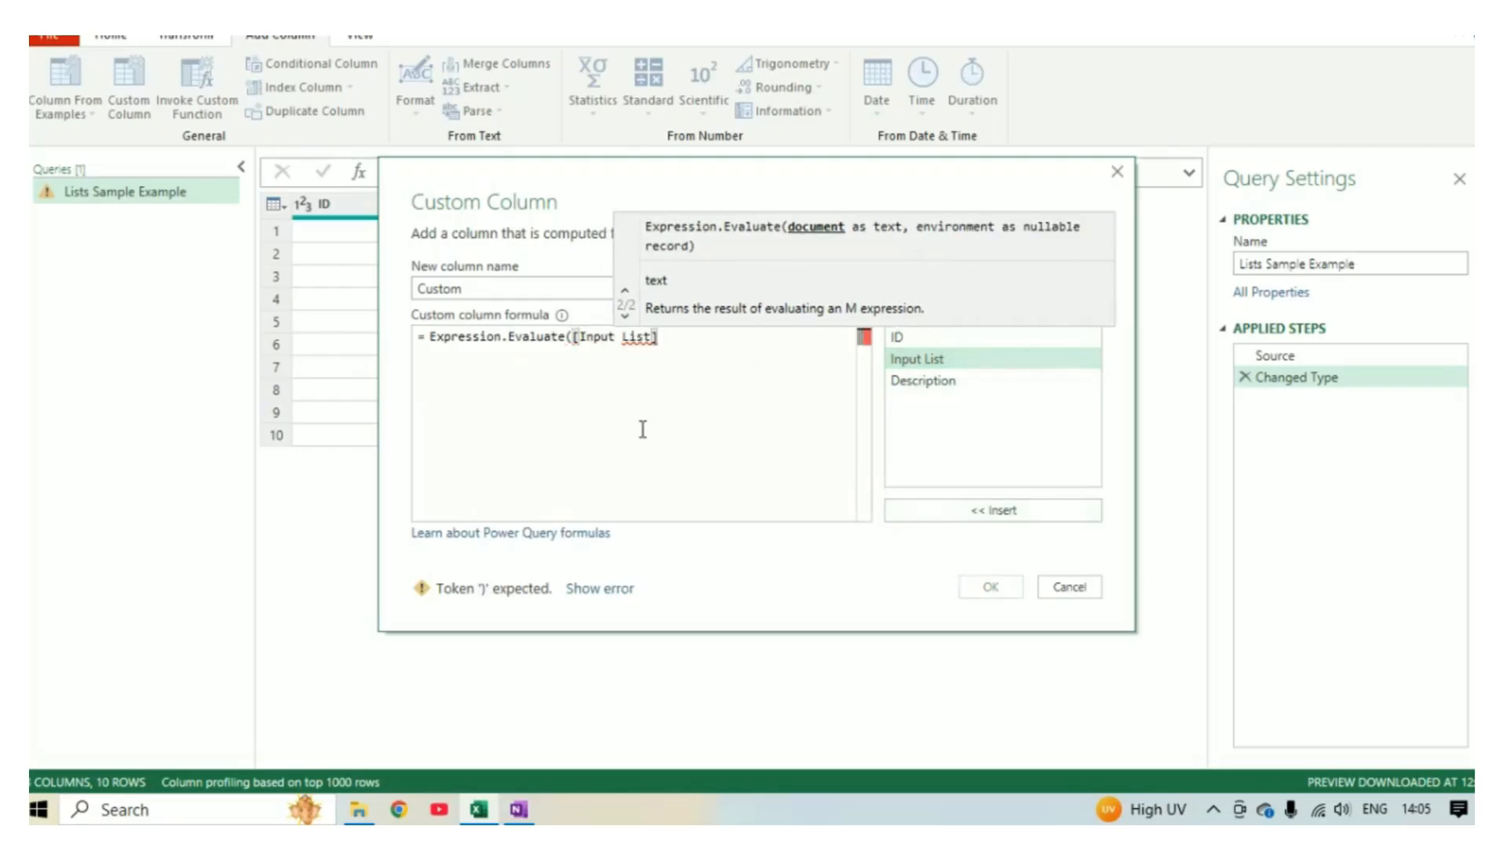
text())
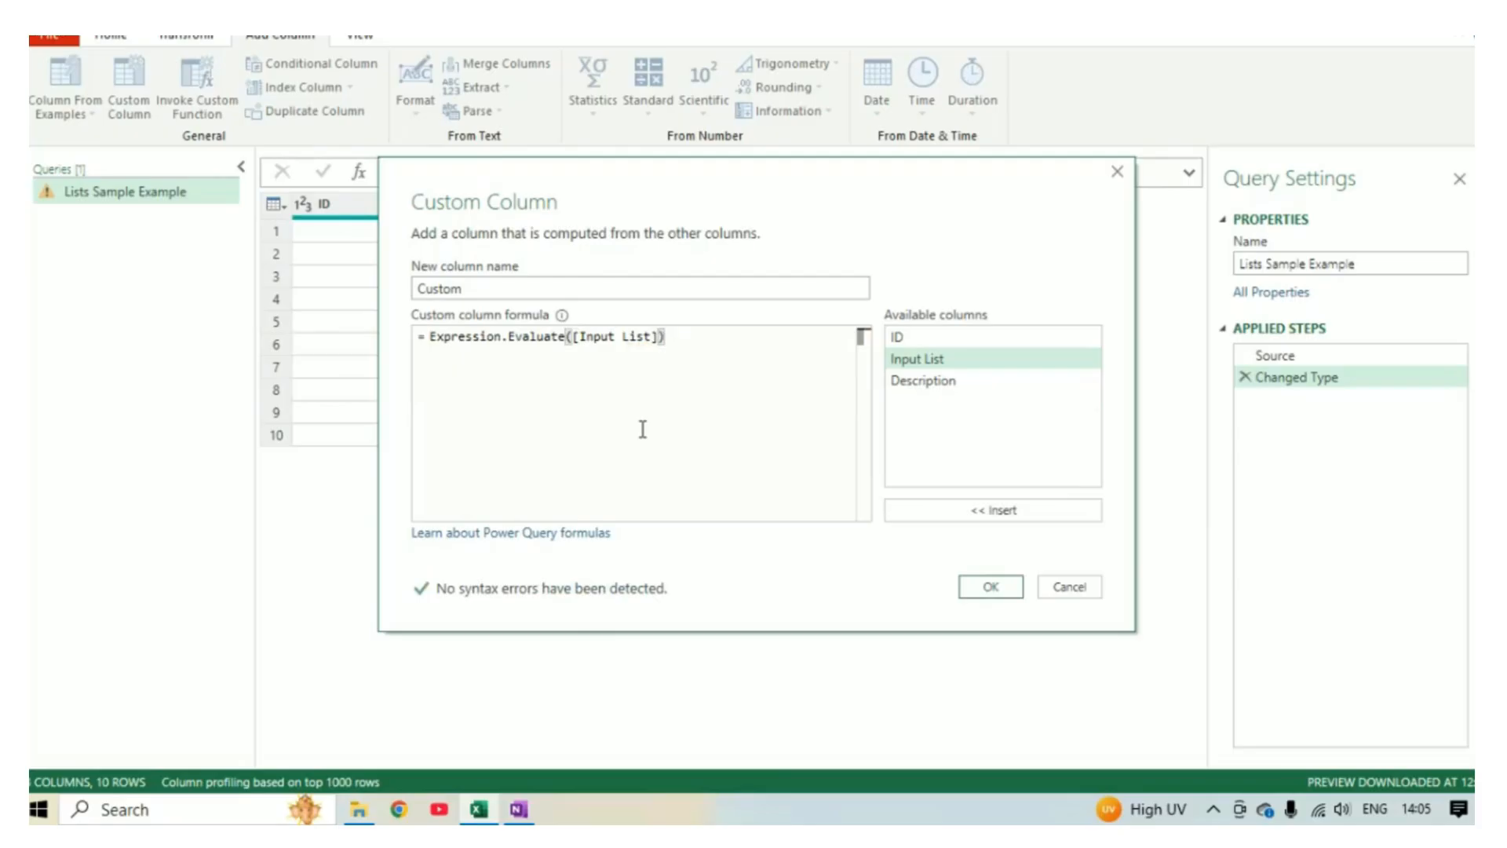
double_click(438, 289)
text(Lists)
click(990, 585)
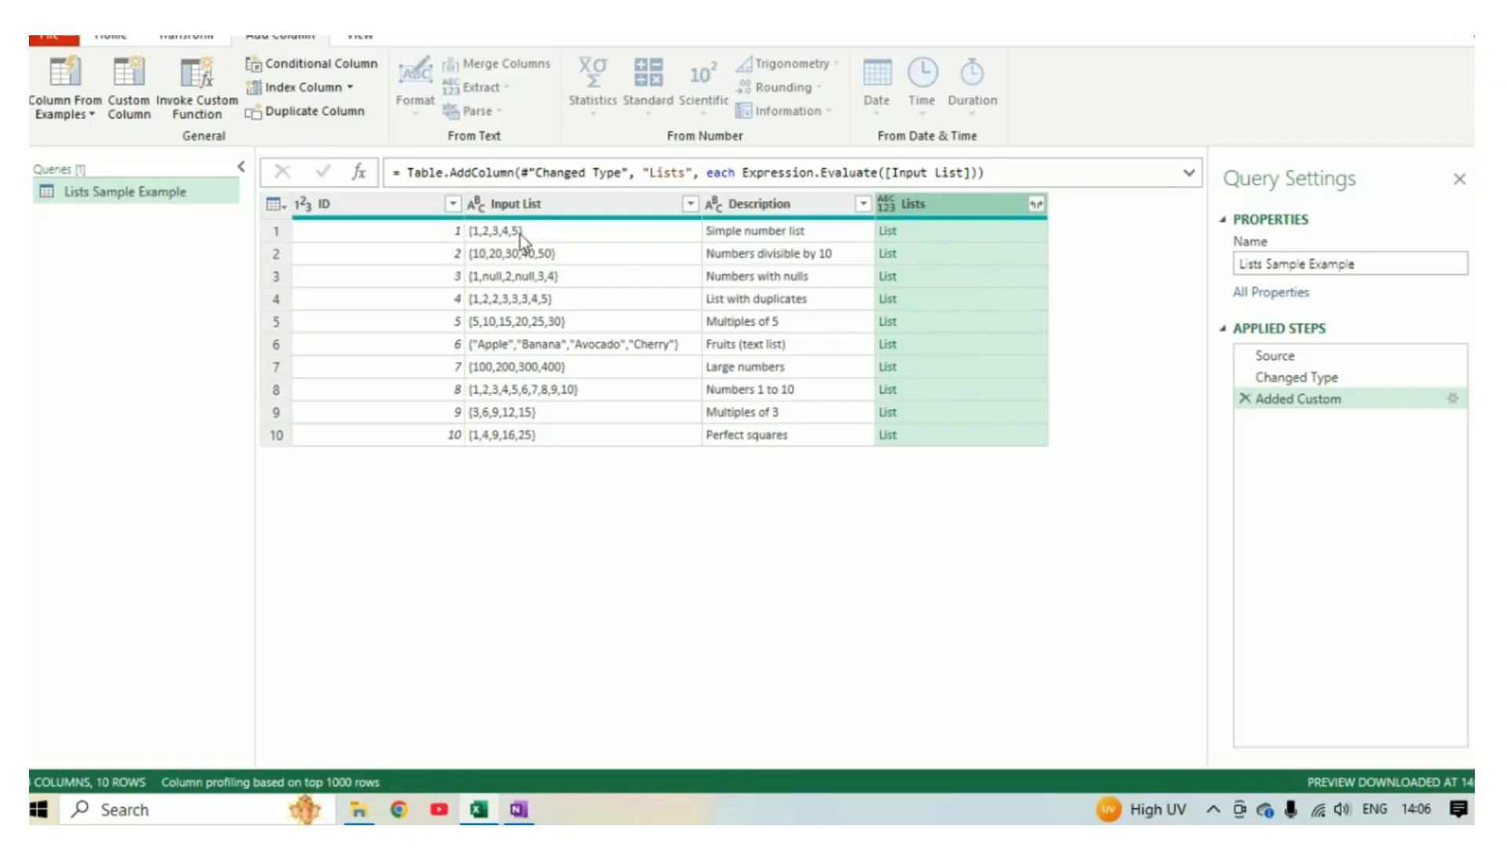
Step: Preview the items of the first row's list in the Lists column
click(936, 233)
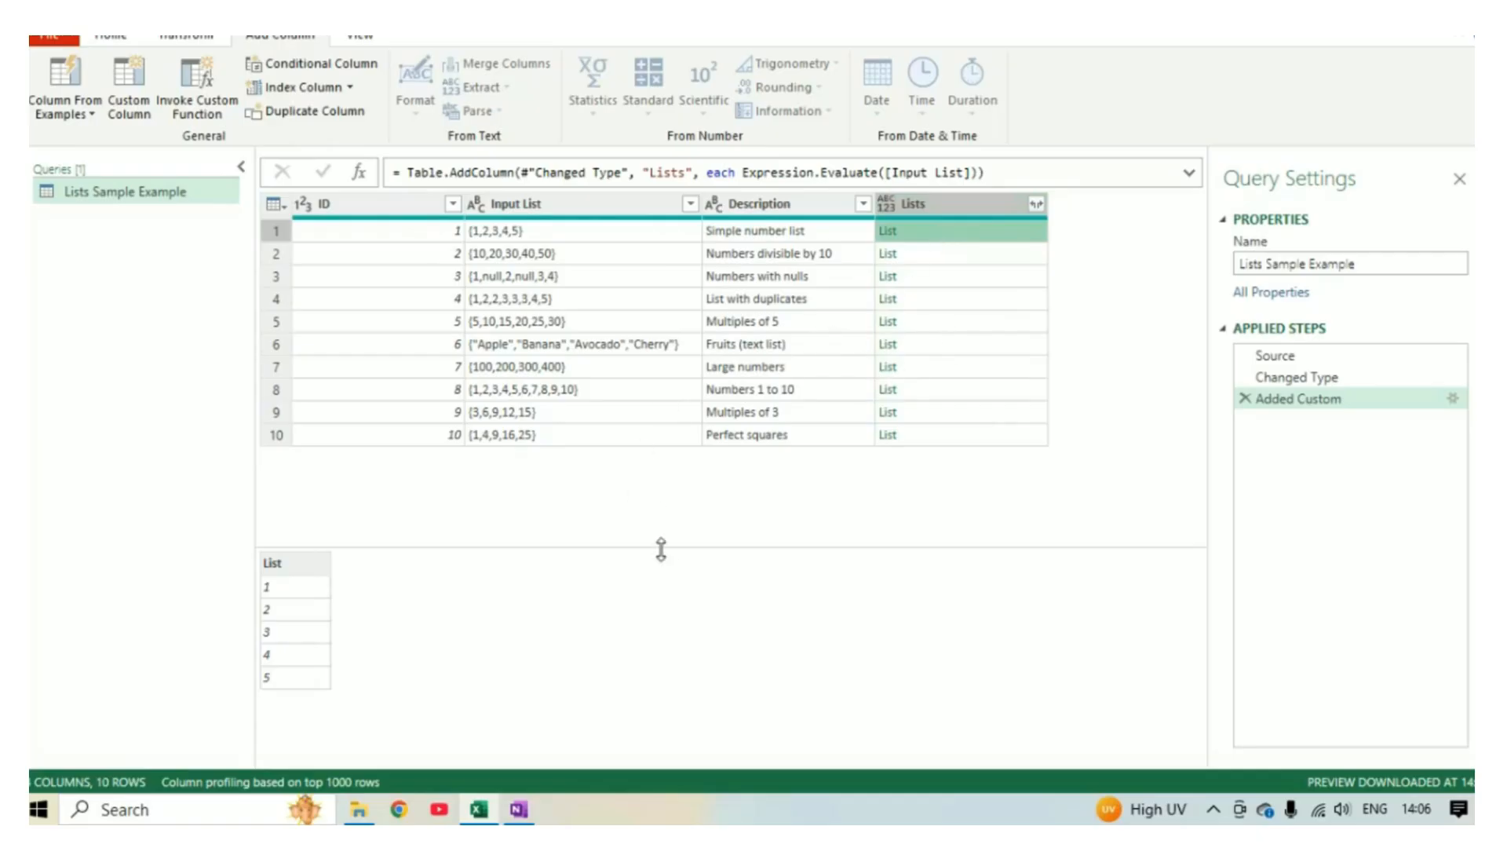
drag(662, 549, 662, 506)
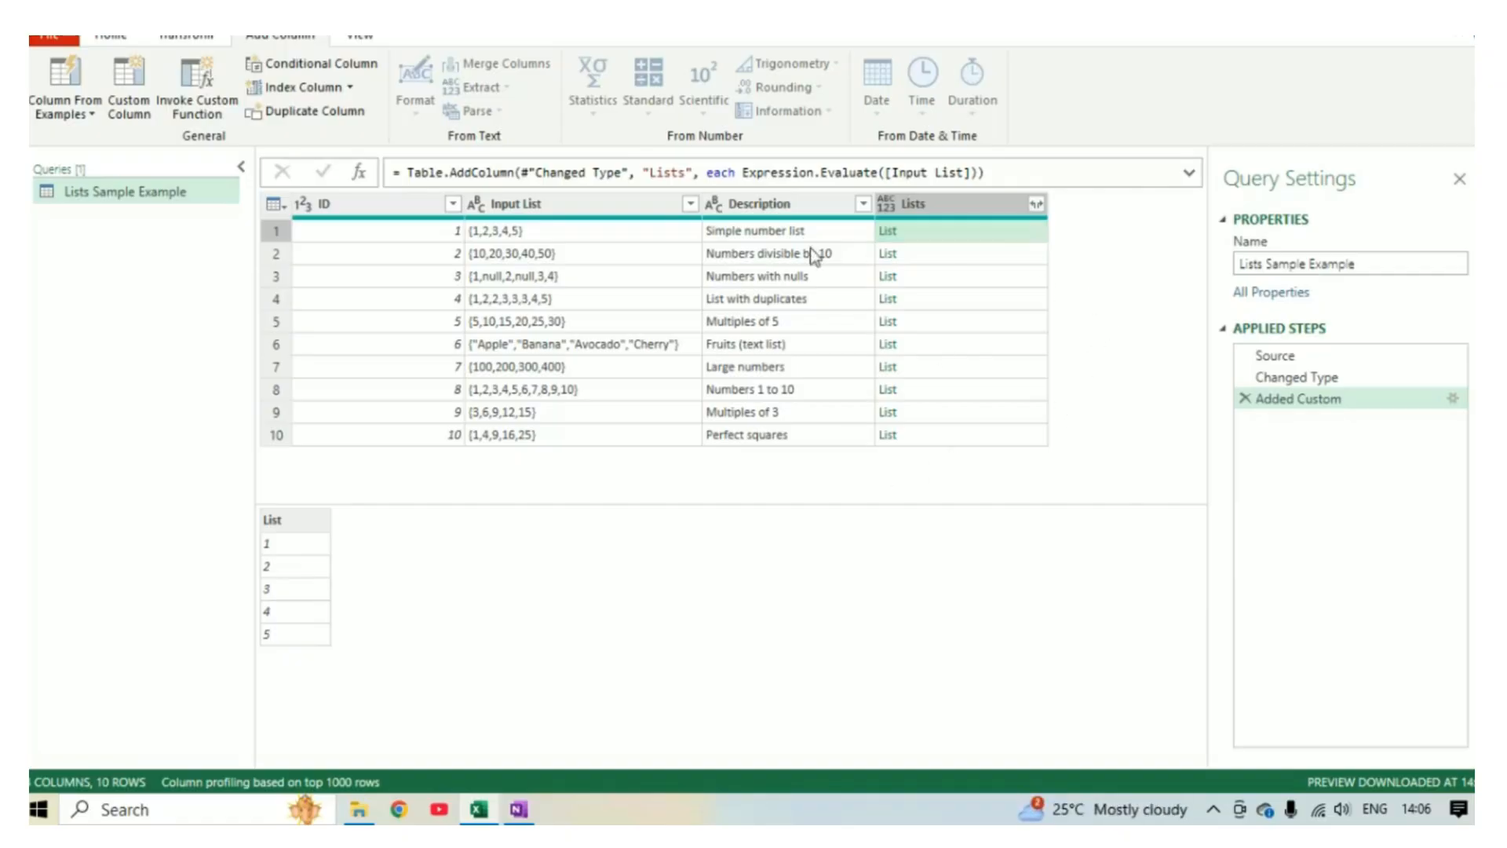
click(798, 207)
Step: Start another custom column and name it Count items
click(929, 209)
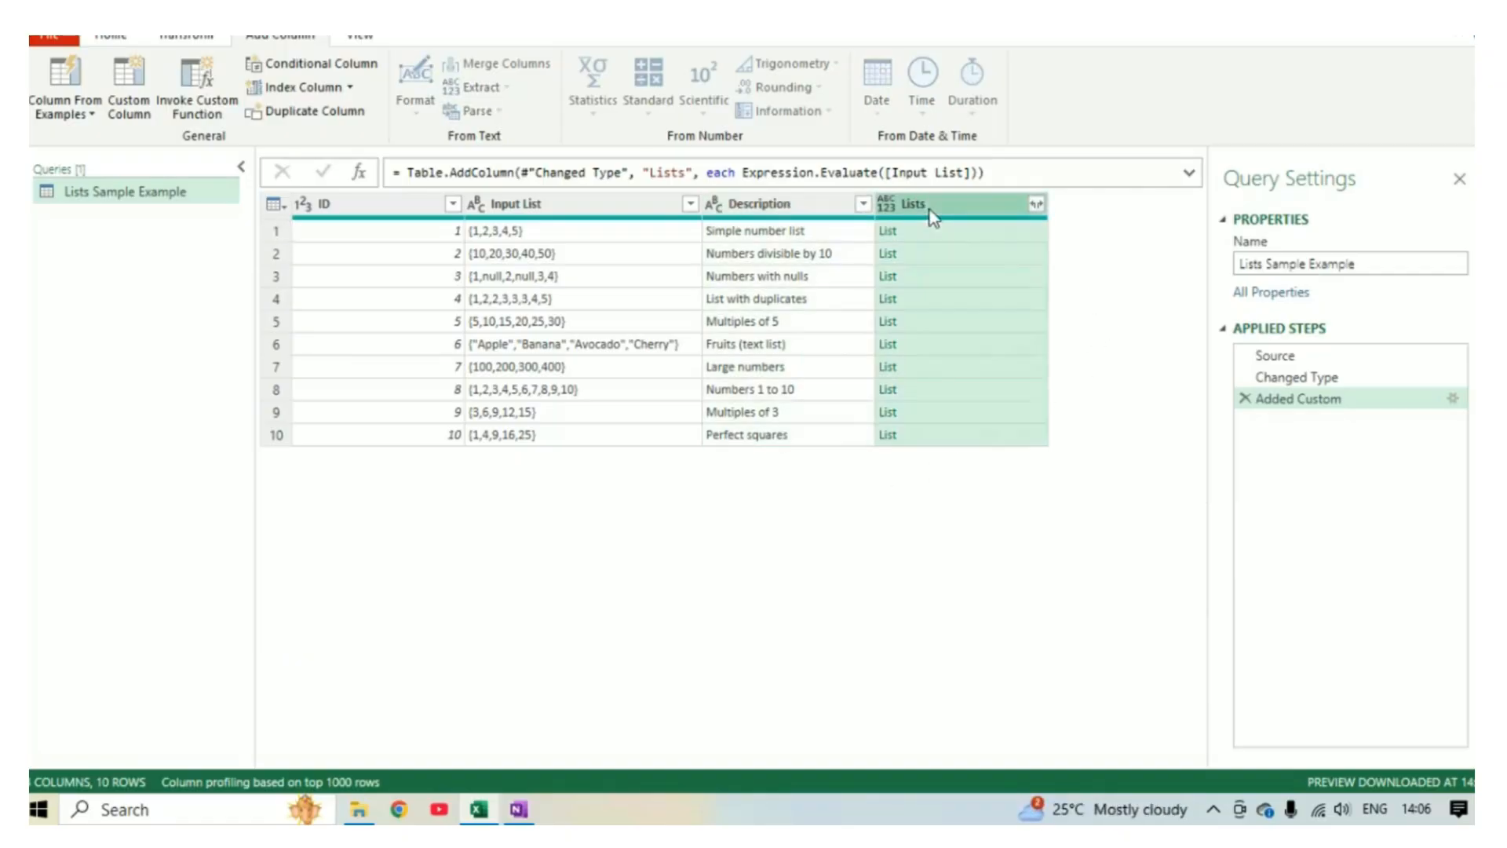
click(128, 94)
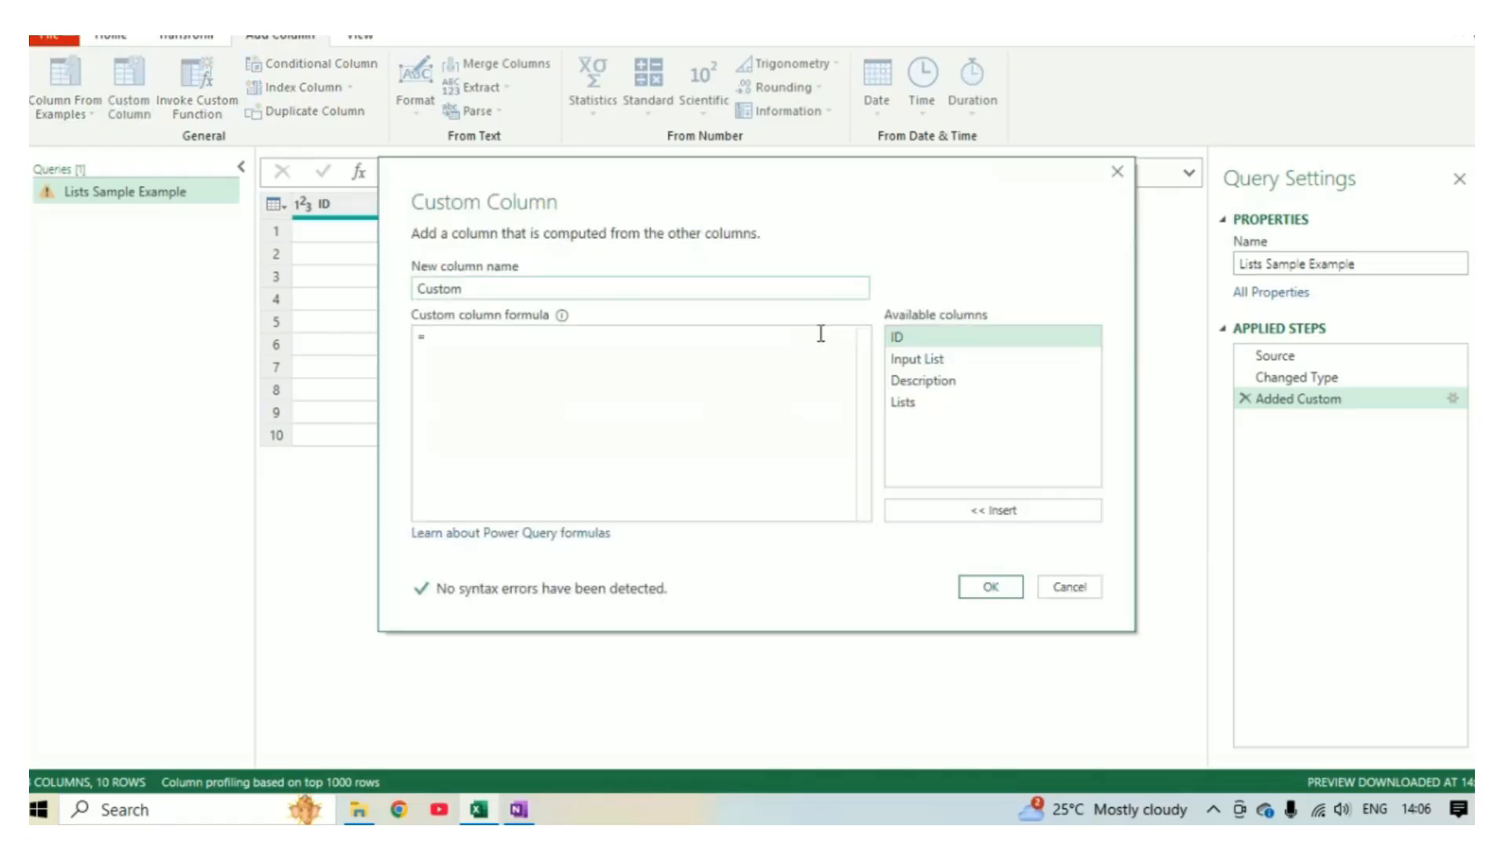
drag(490, 291, 327, 268)
text(Count Iitems)
key(Left)
key(Left)
key(Left)
key(Left)
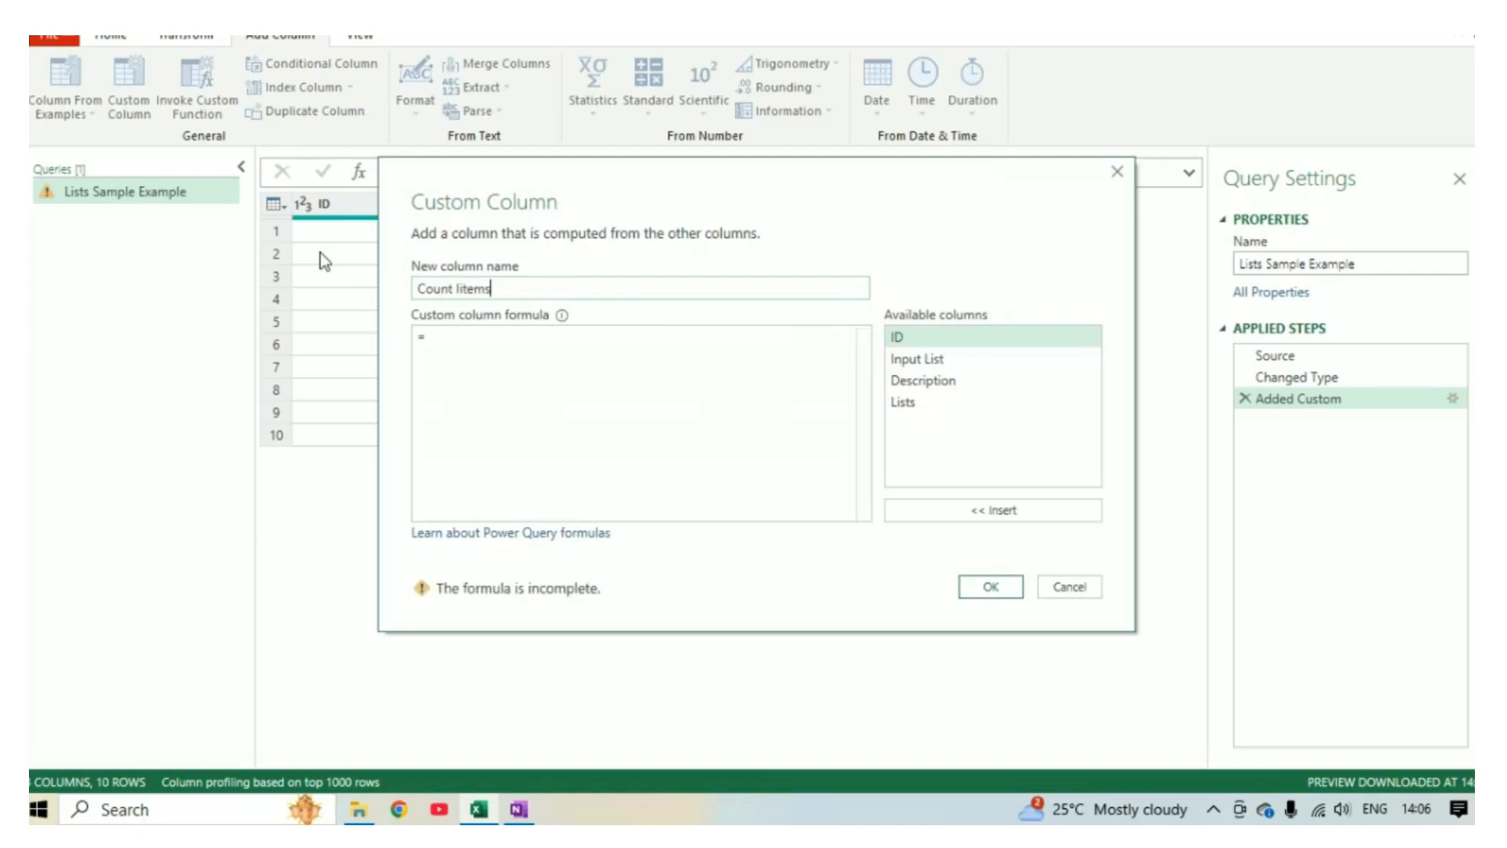
key(BackSpace)
key(BackSpace)
Step: Enter the formula List.Count([Lists]) for the Count items column and create the column
text(List)
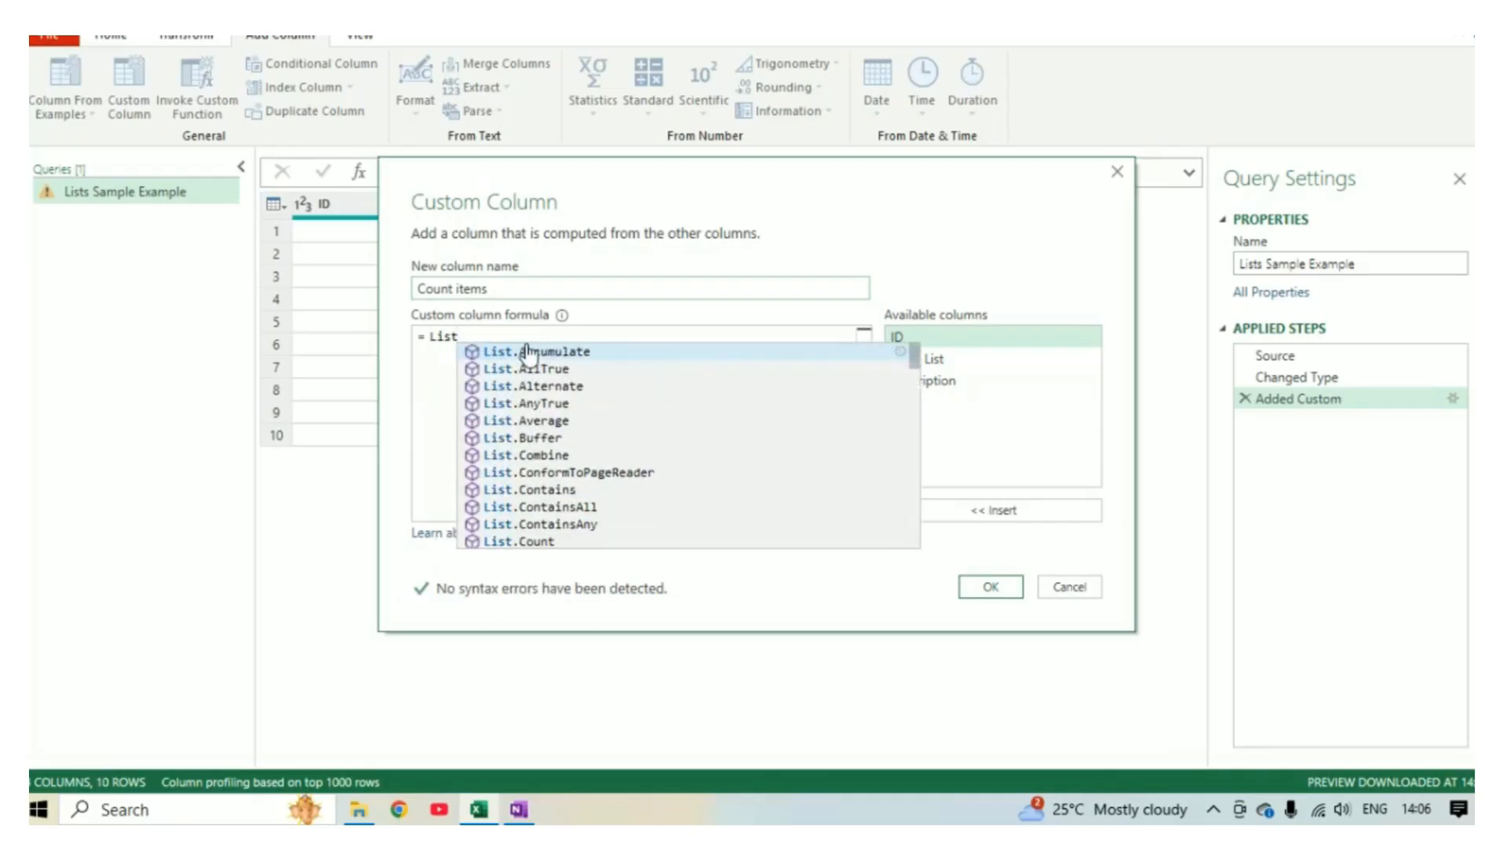
text(.Count)
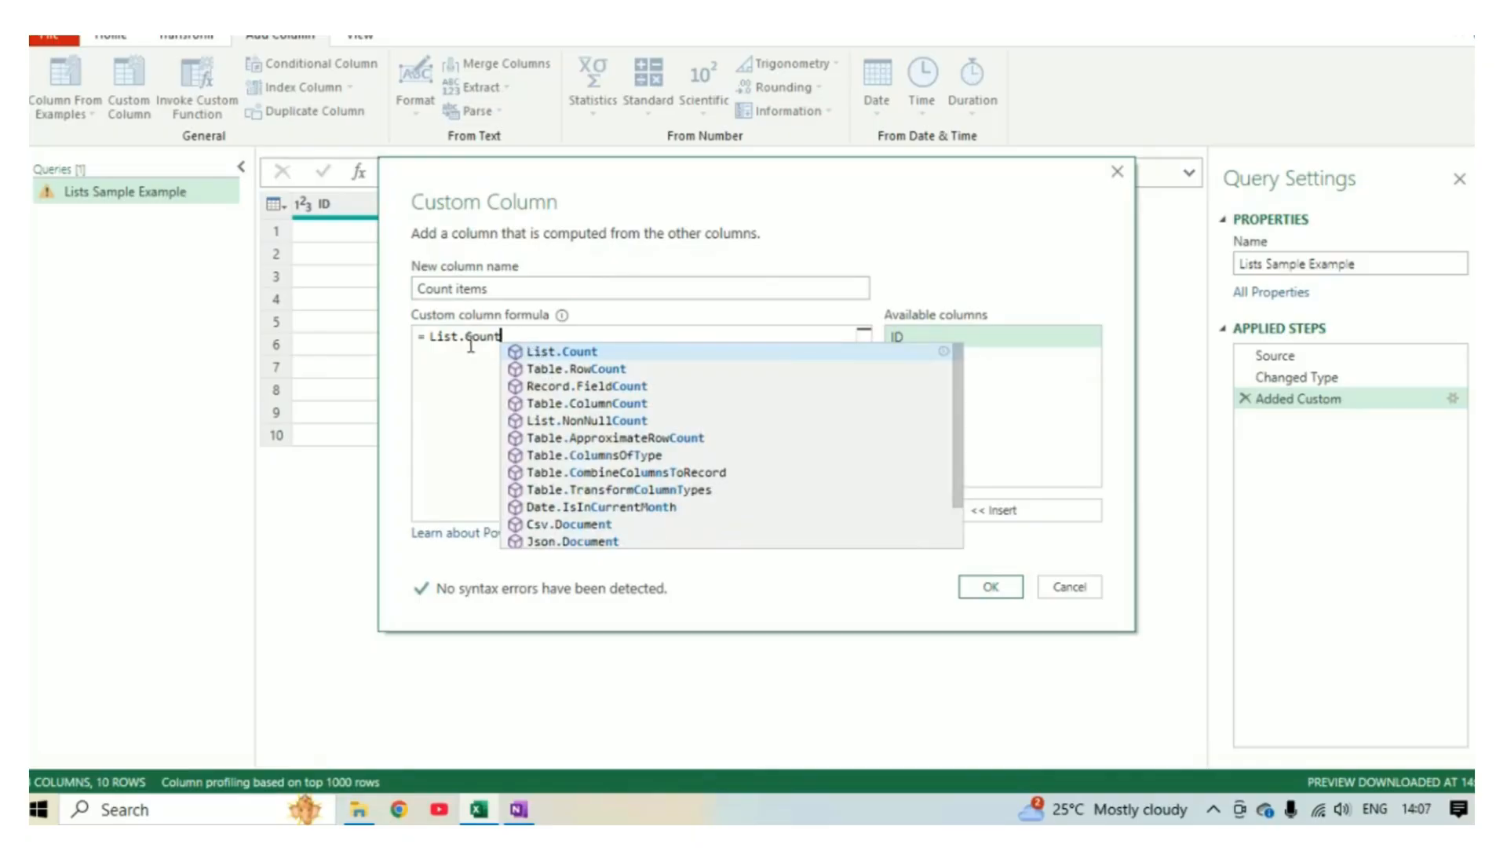
click(563, 353)
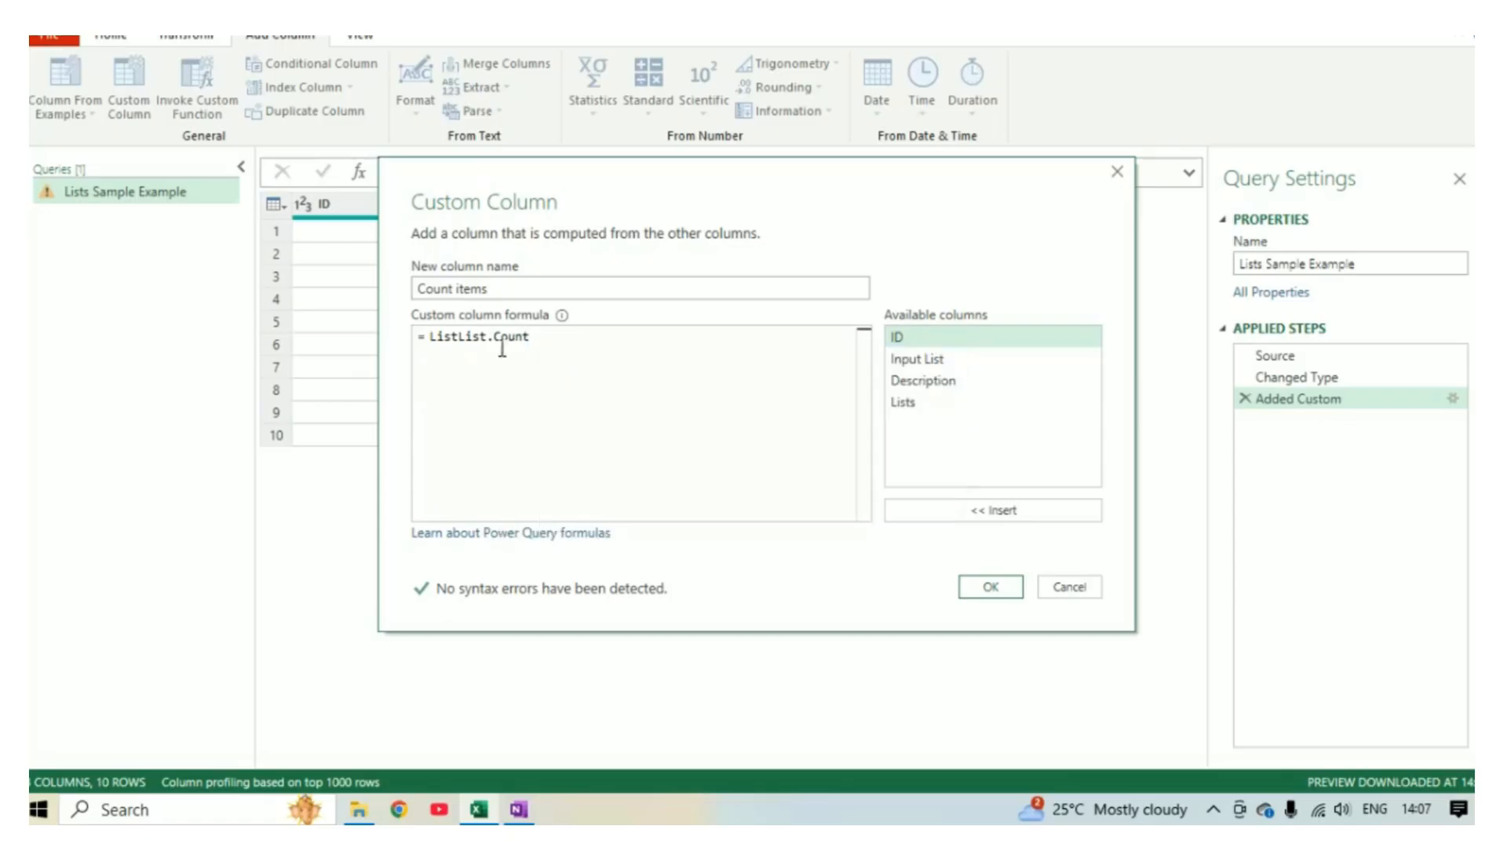
click(455, 338)
key(BackSpace)
key(BackSpace)
key(BackSpace)
key(BackSpace)
click(612, 340)
text(([)
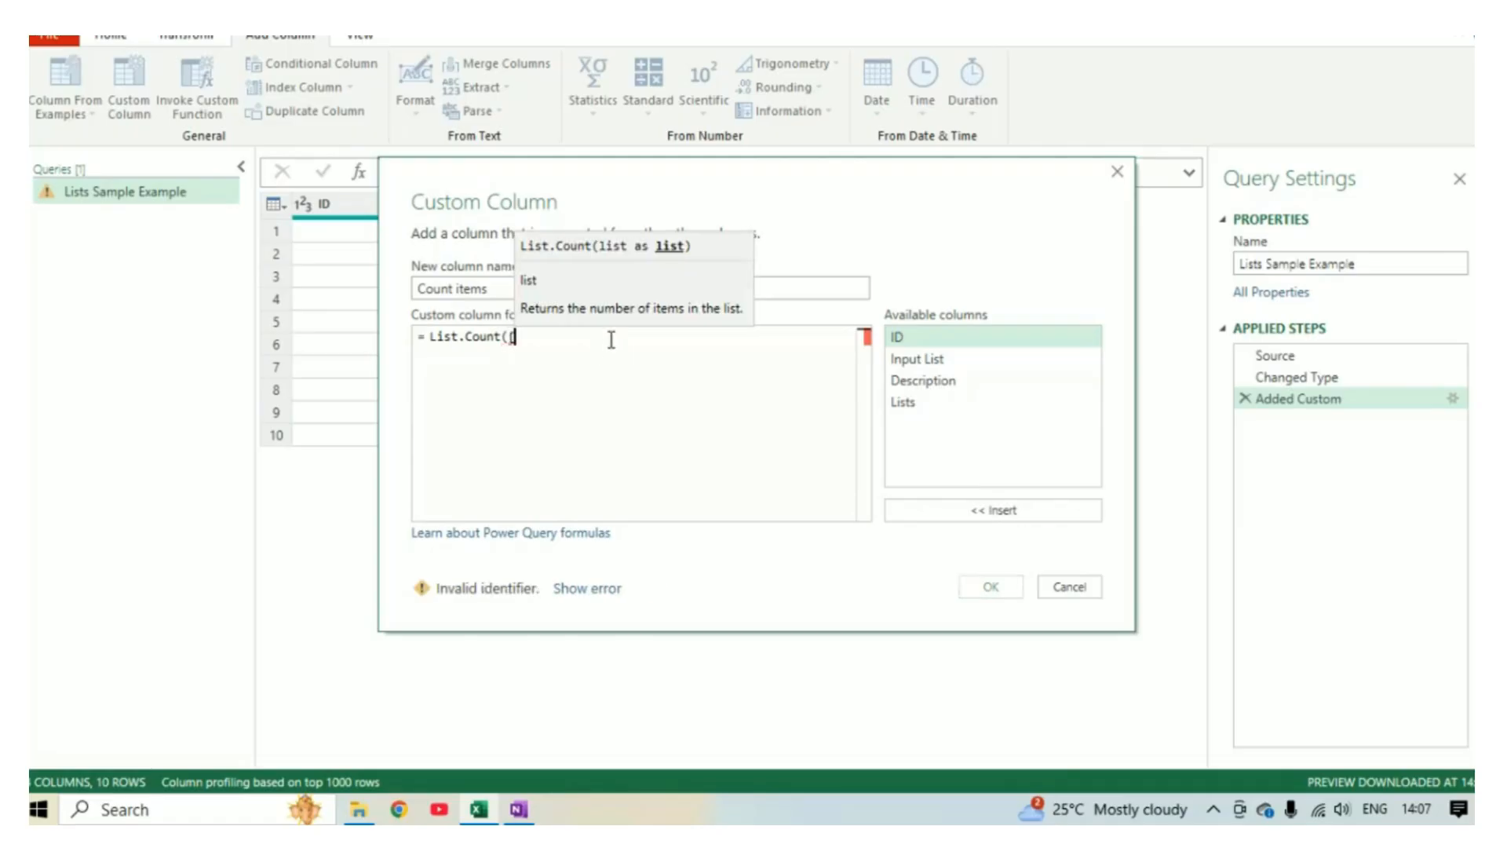
click(583, 408)
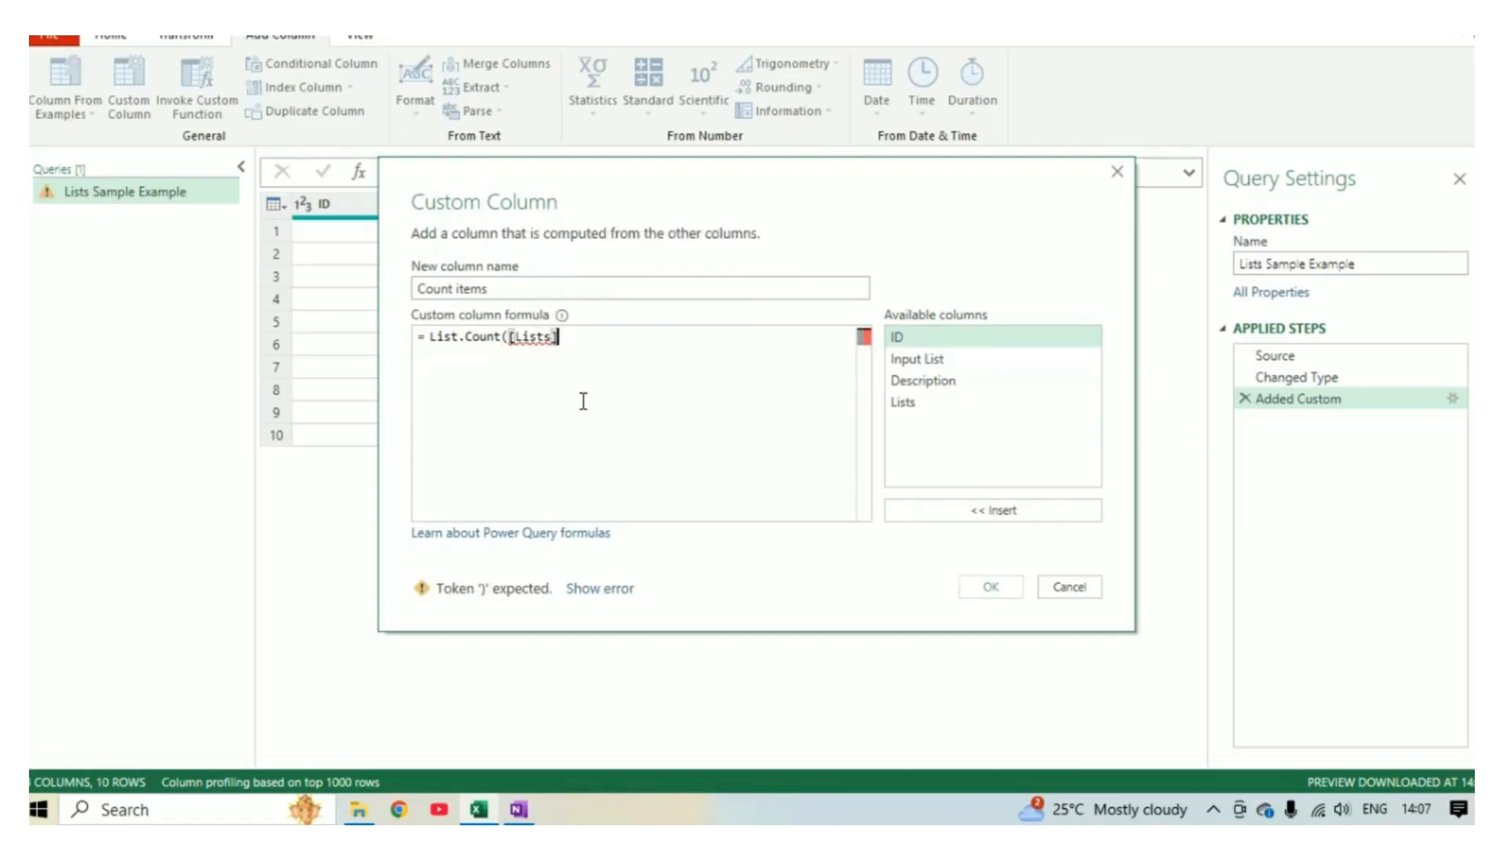
text())
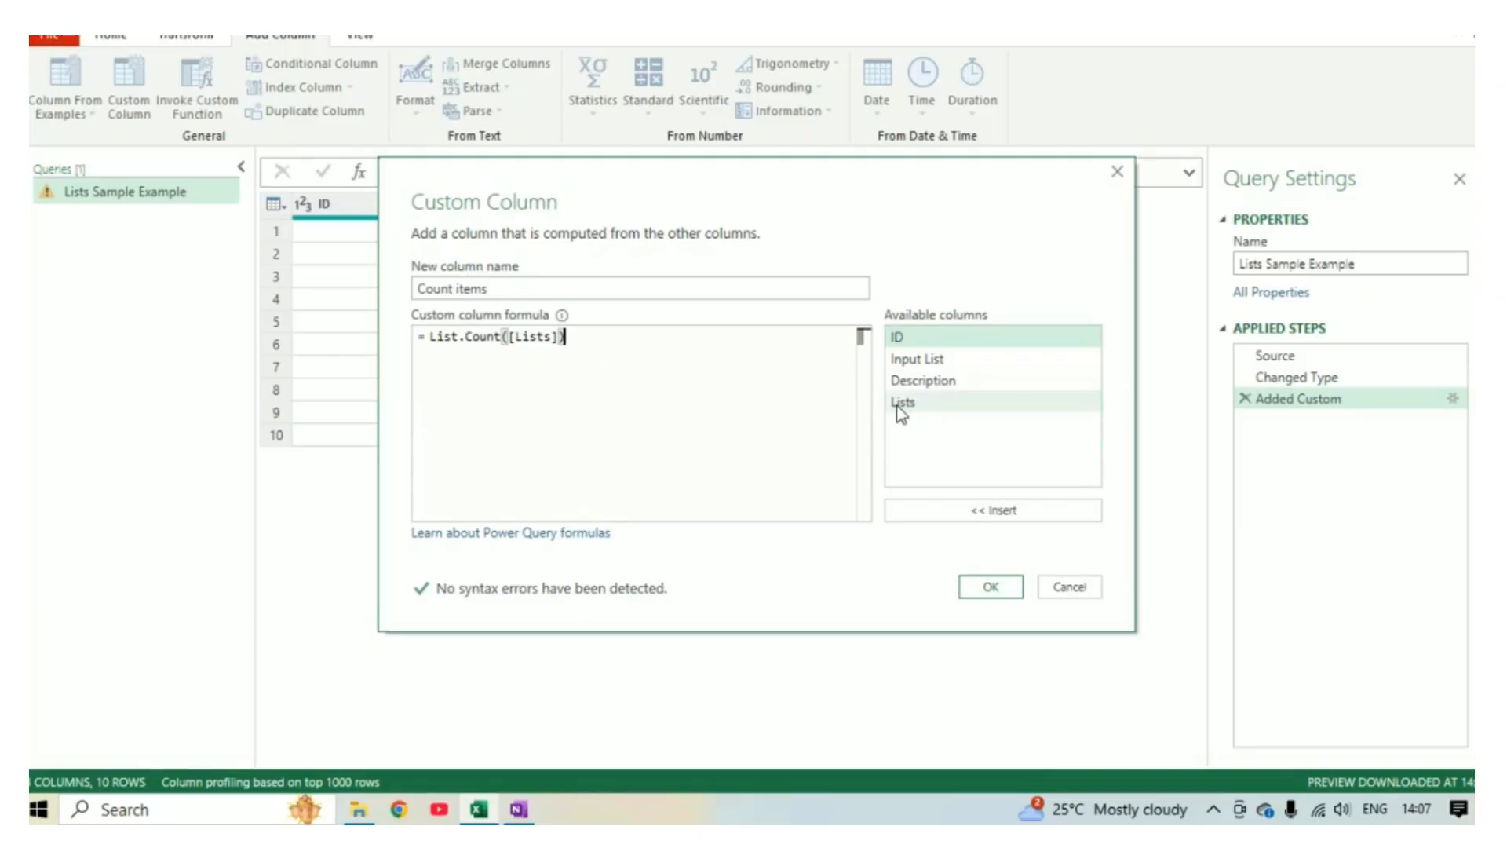
click(995, 590)
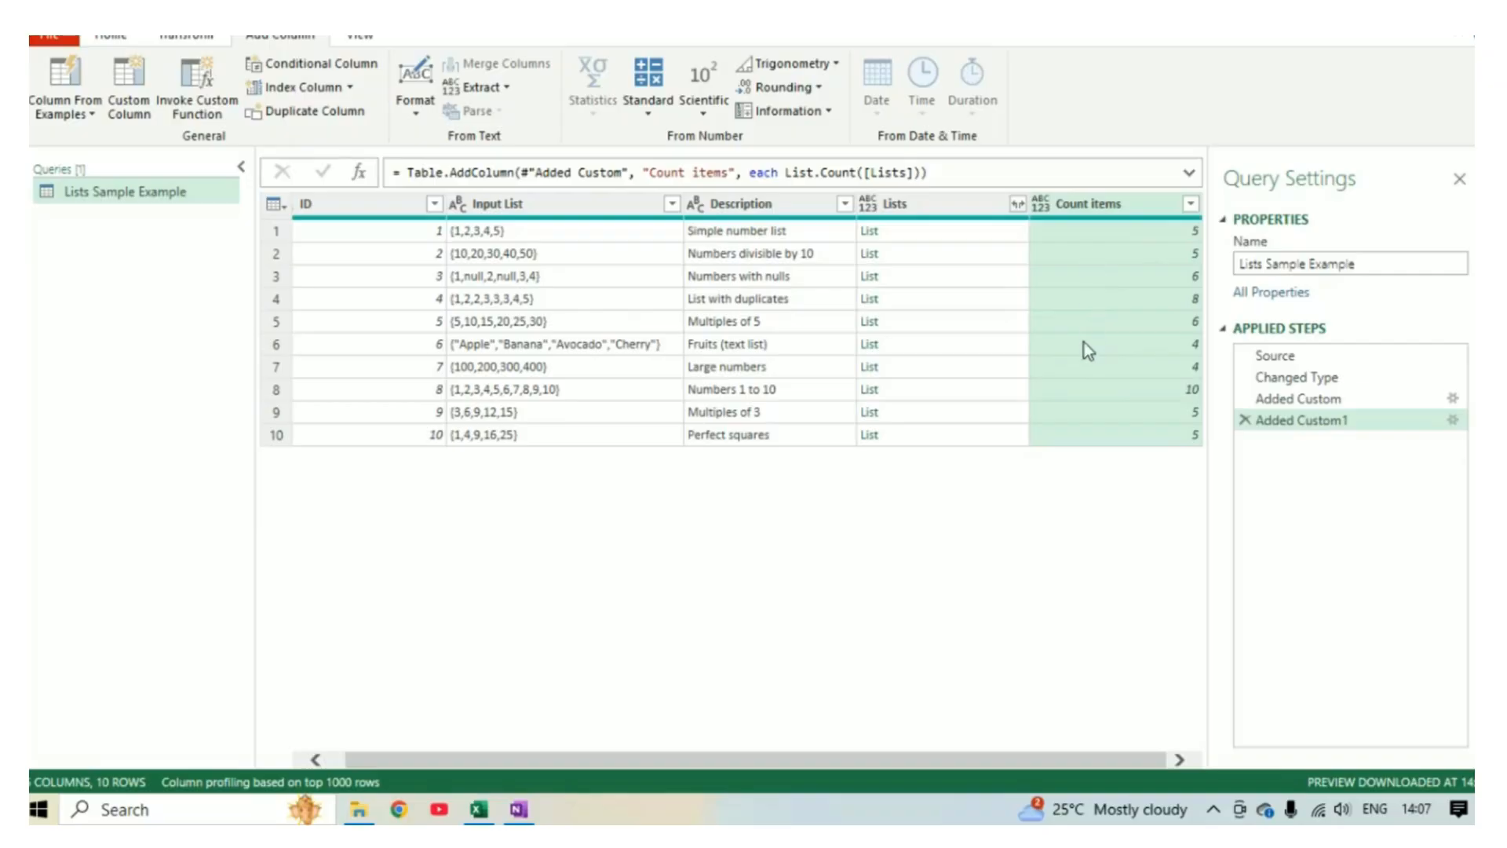
Step: Go back to the Added Custom step and examine its Expression.Evaluate formula and the lists in the first three rows
click(1325, 400)
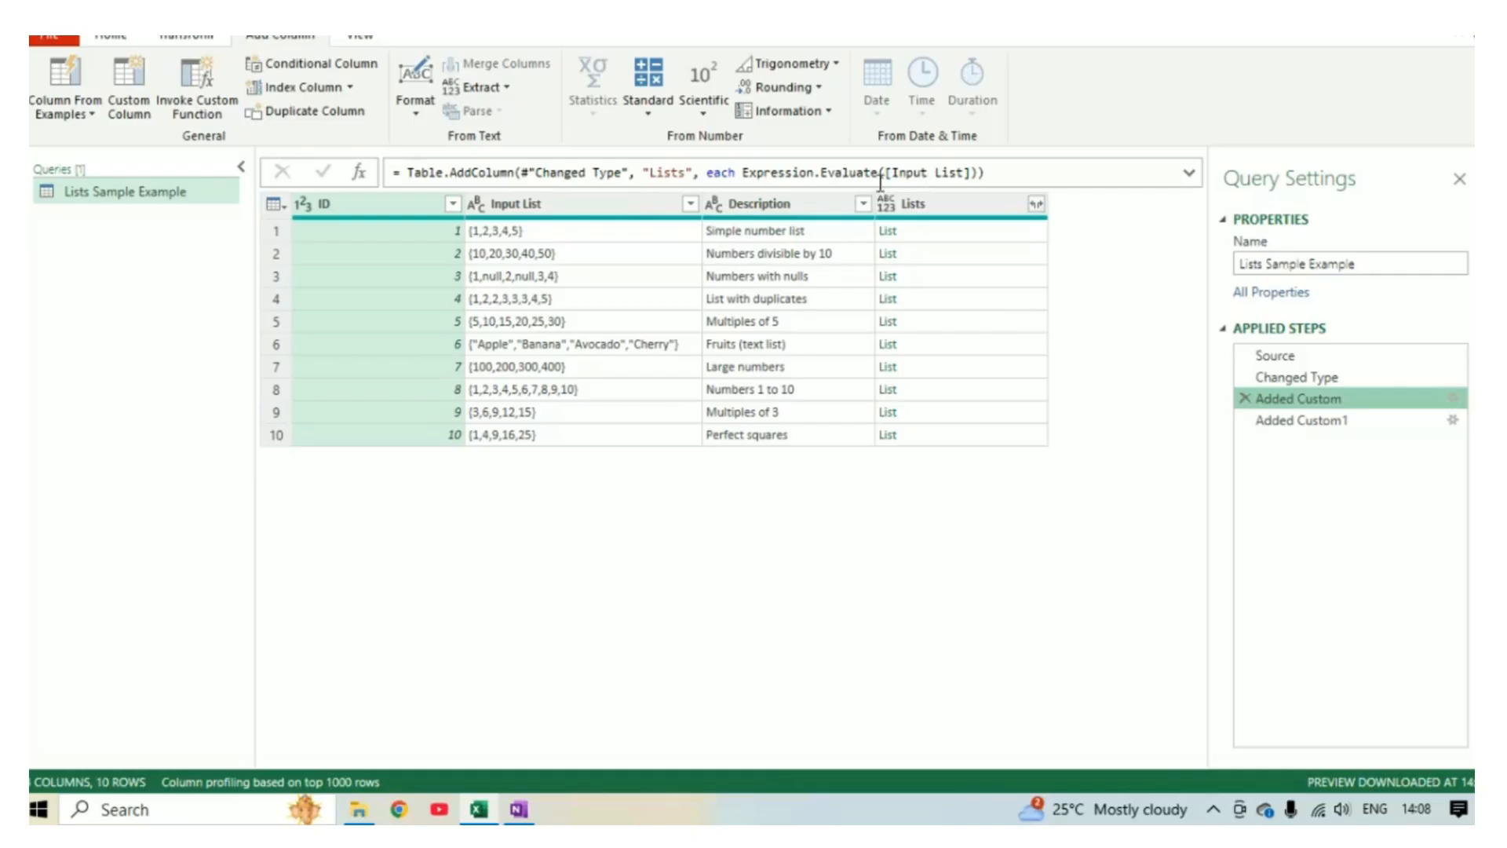
drag(741, 172, 980, 171)
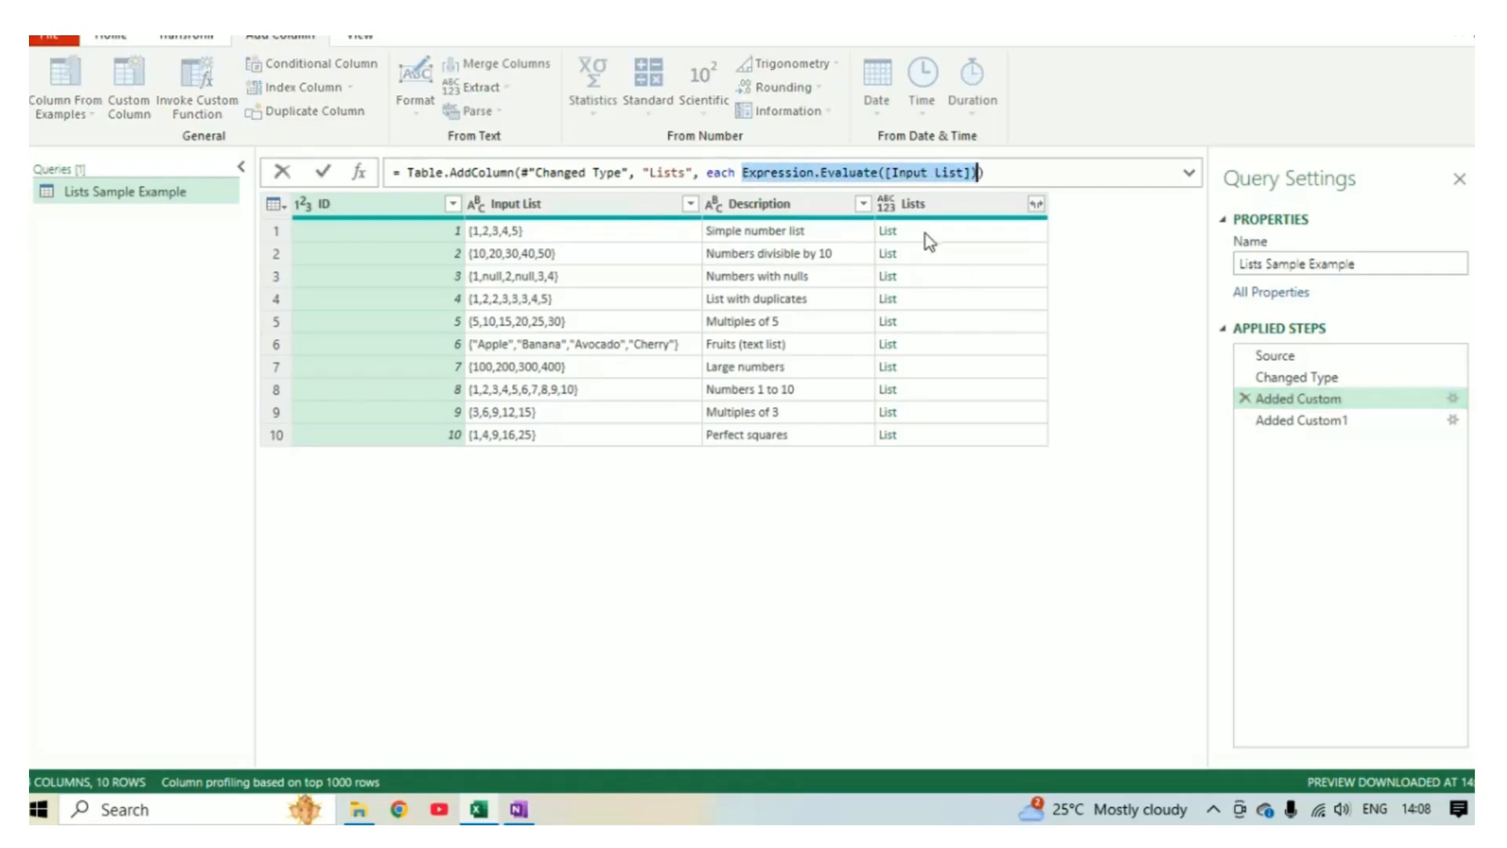
double_click(715, 172)
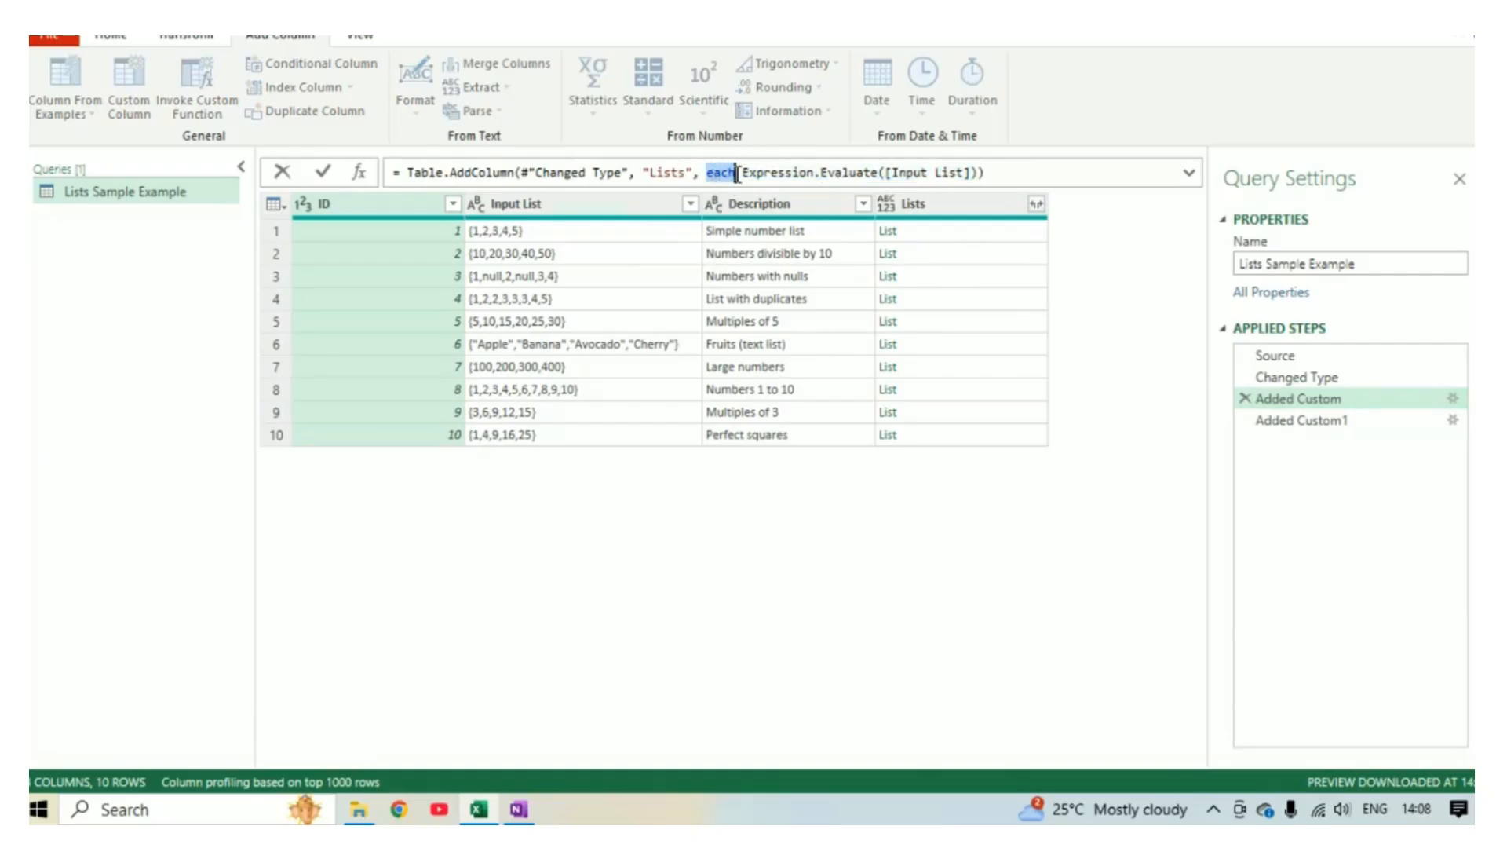
click(927, 255)
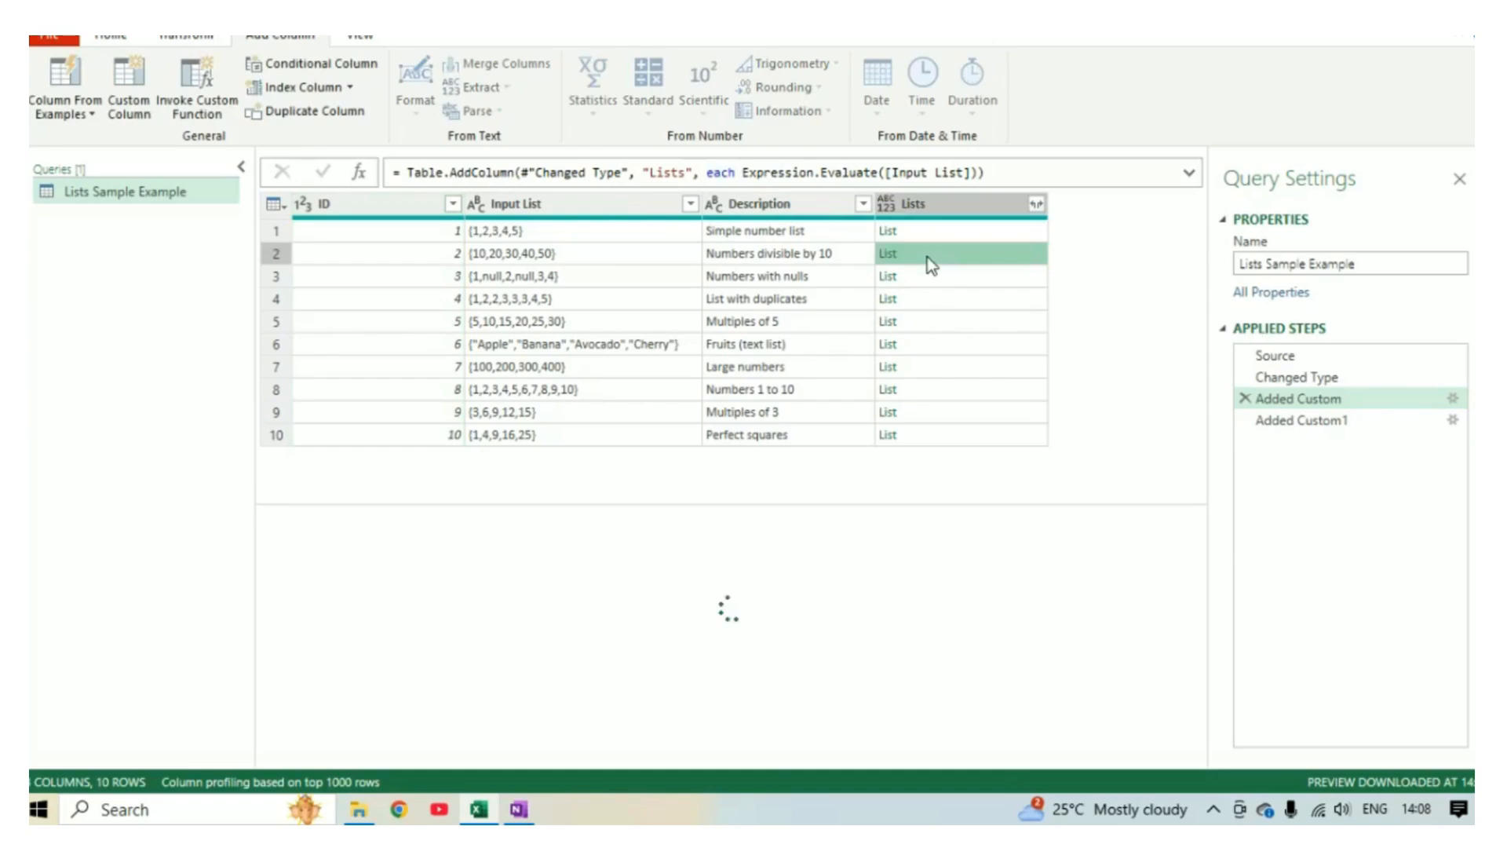
click(924, 275)
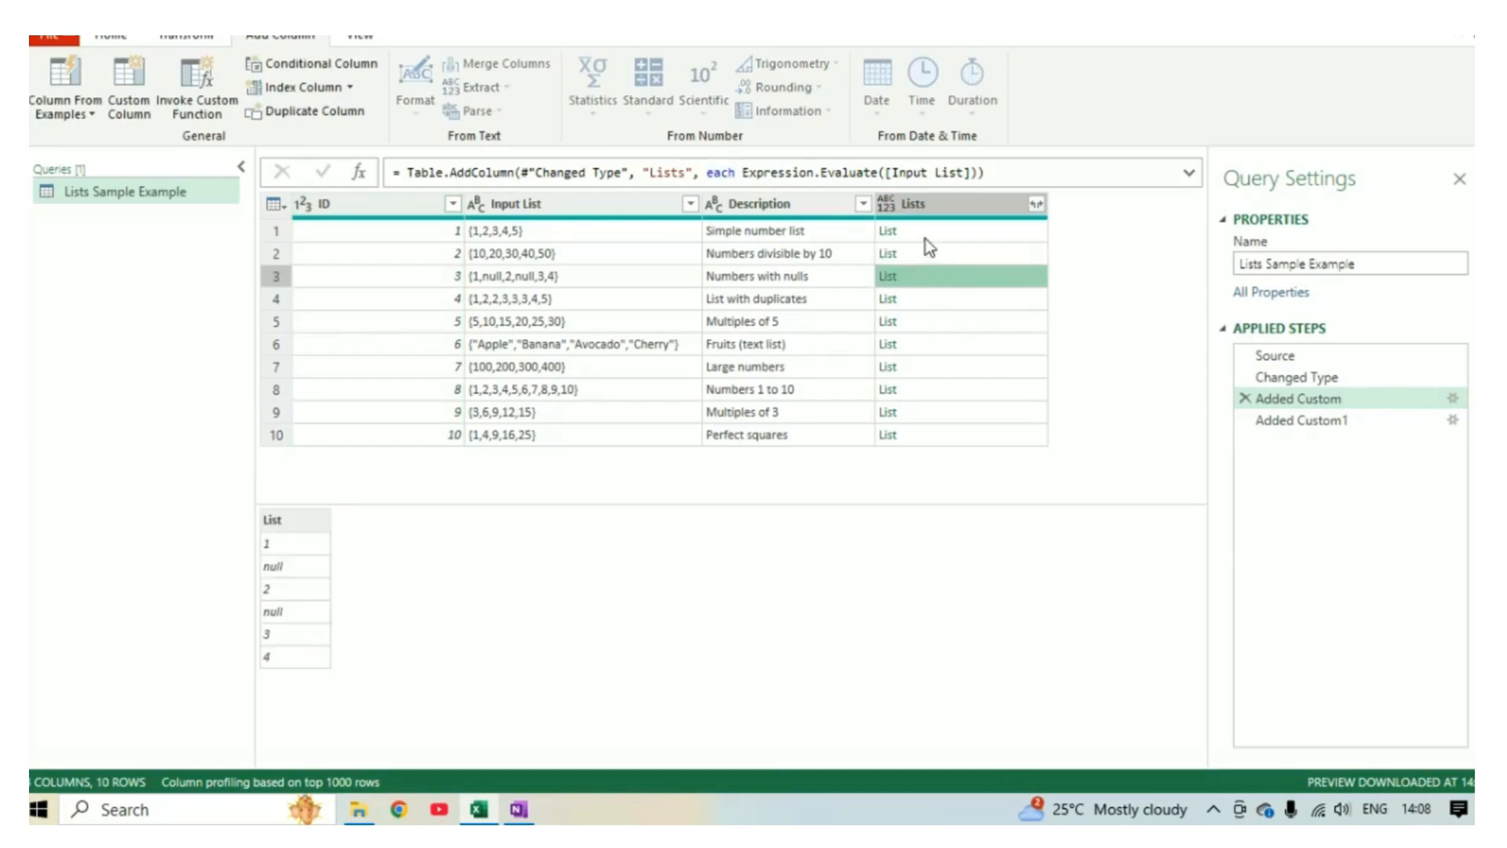
click(925, 238)
Step: Wrap Expression.Evaluate([Input List]) in List.Count within the Added Custom step's formula and apply the change
click(742, 172)
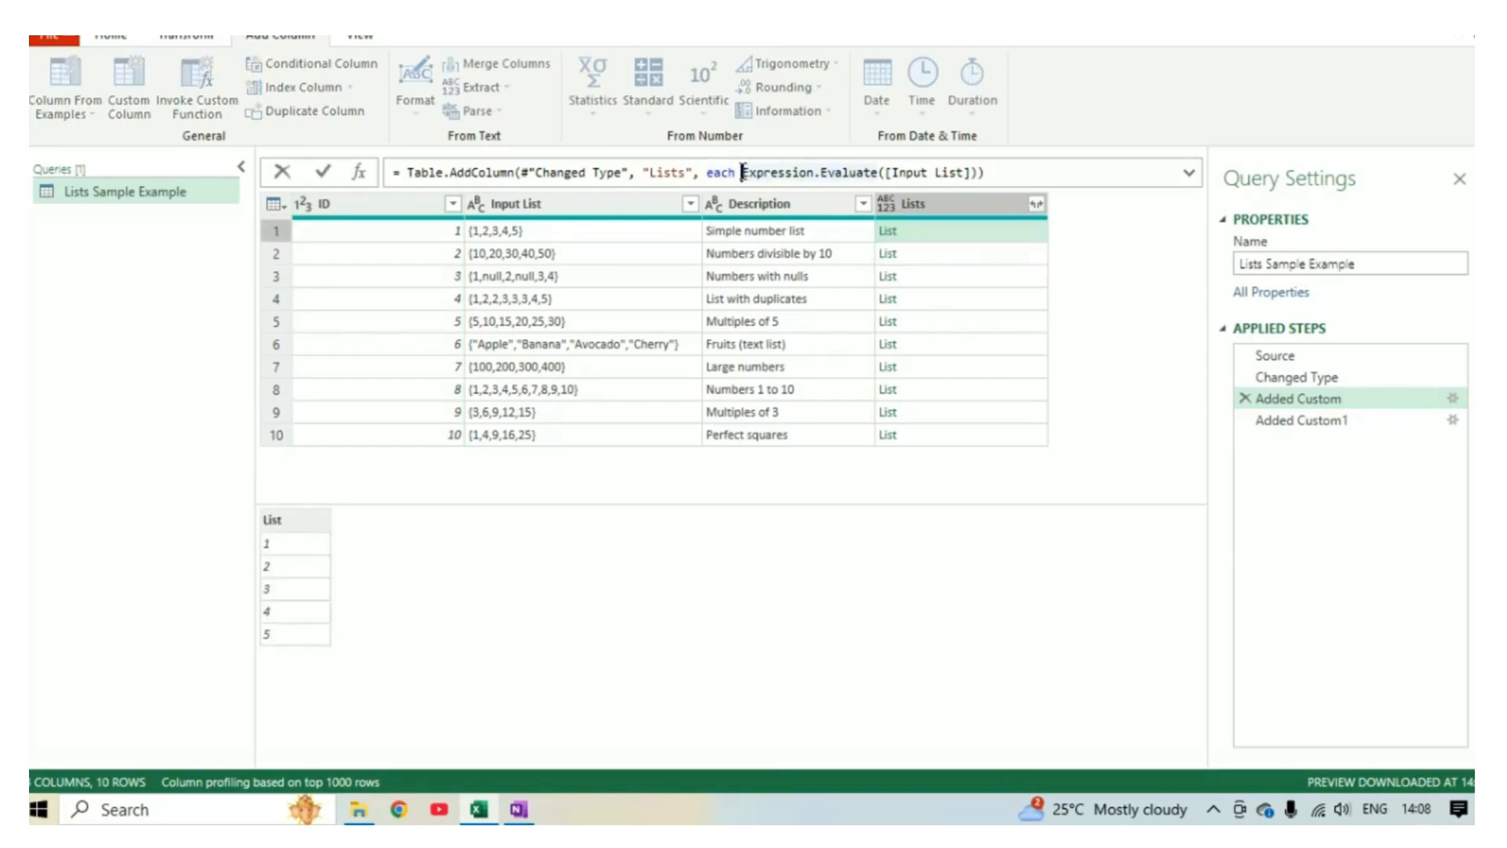
text(List.)
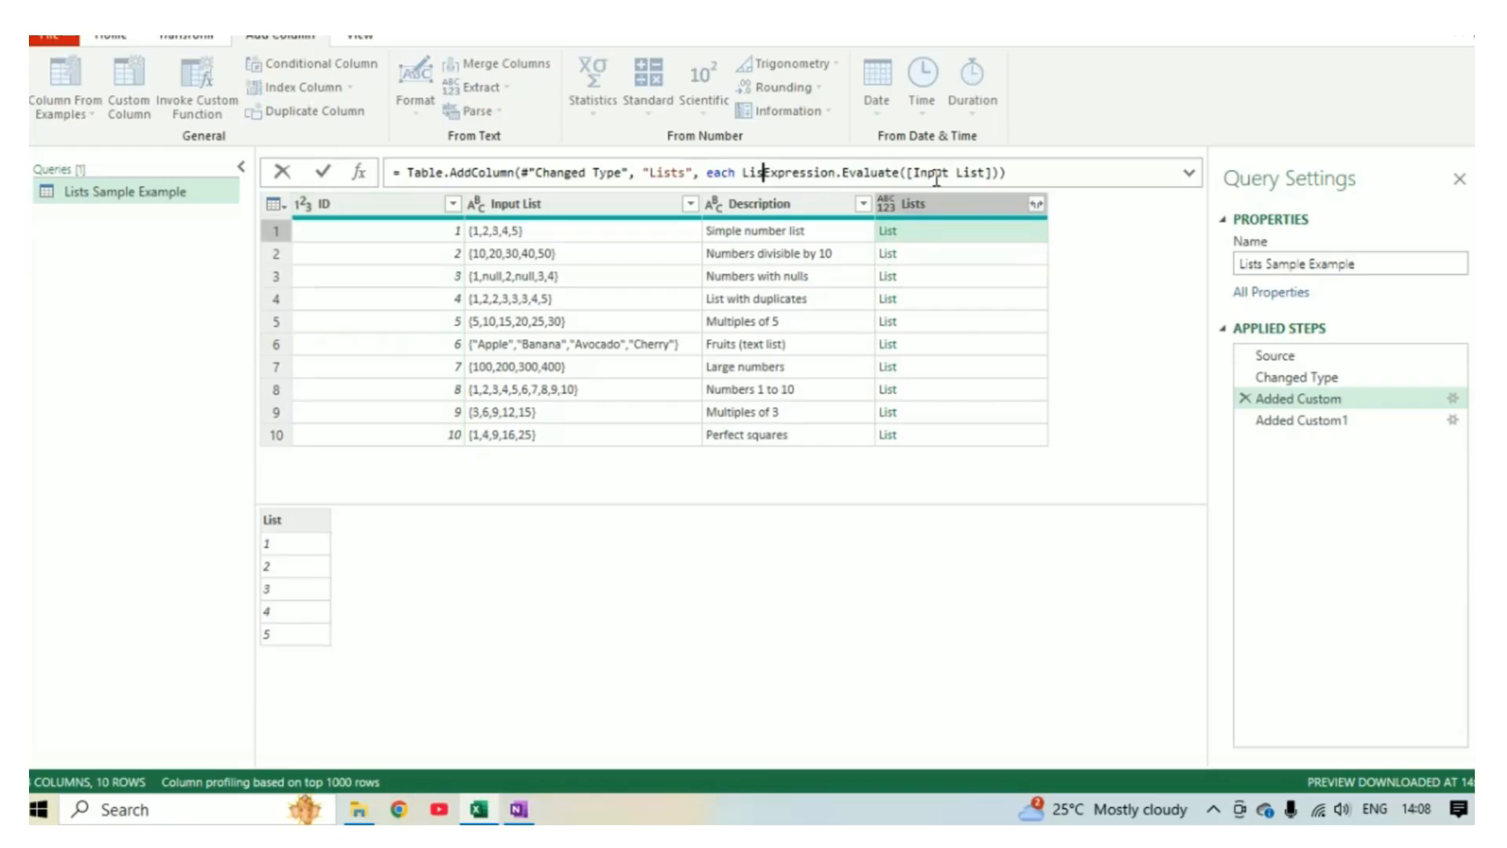
text(Count)
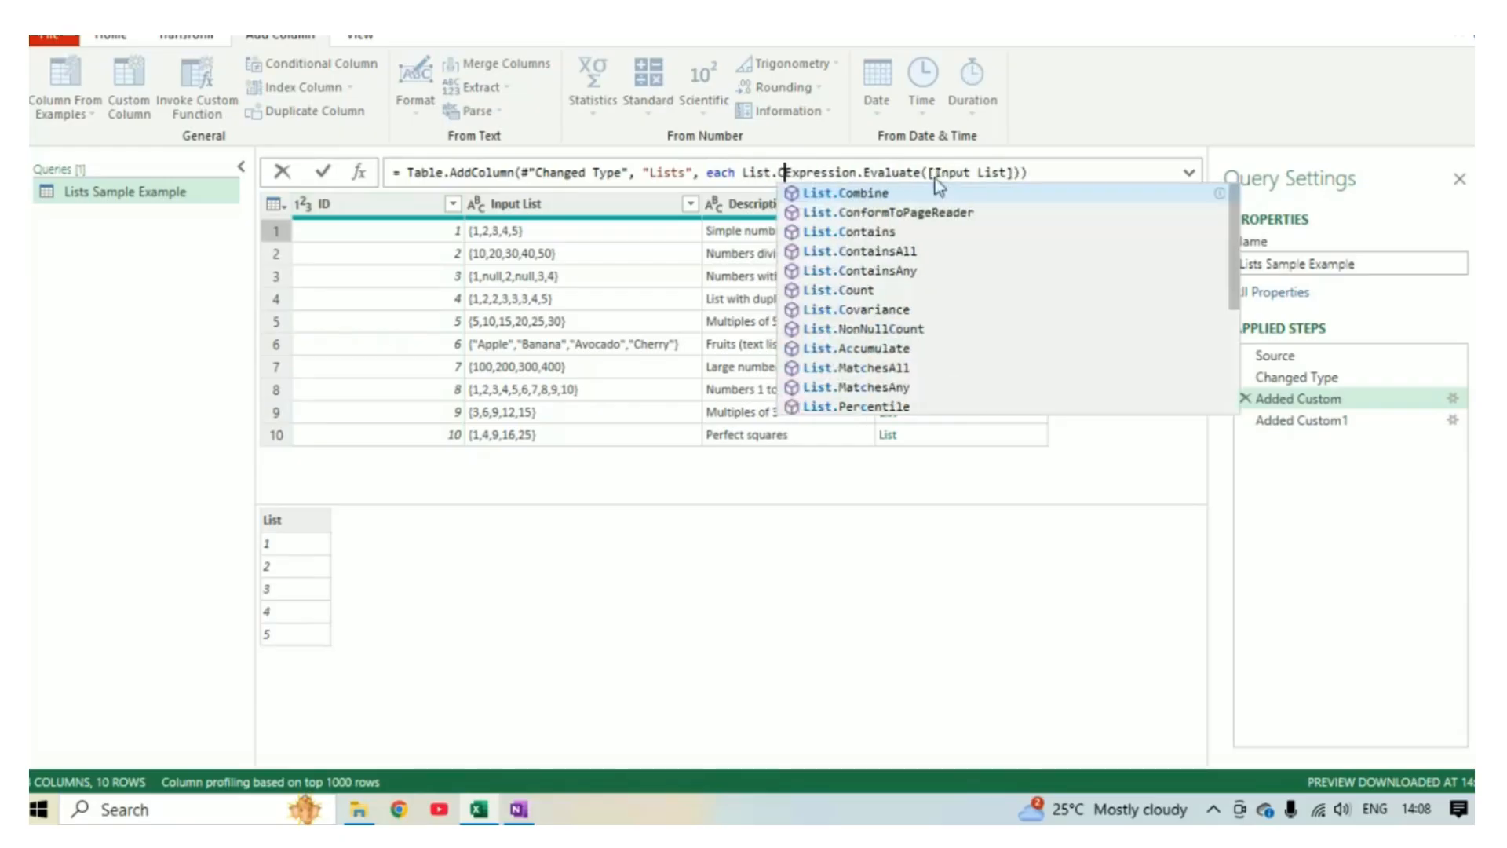
text(()
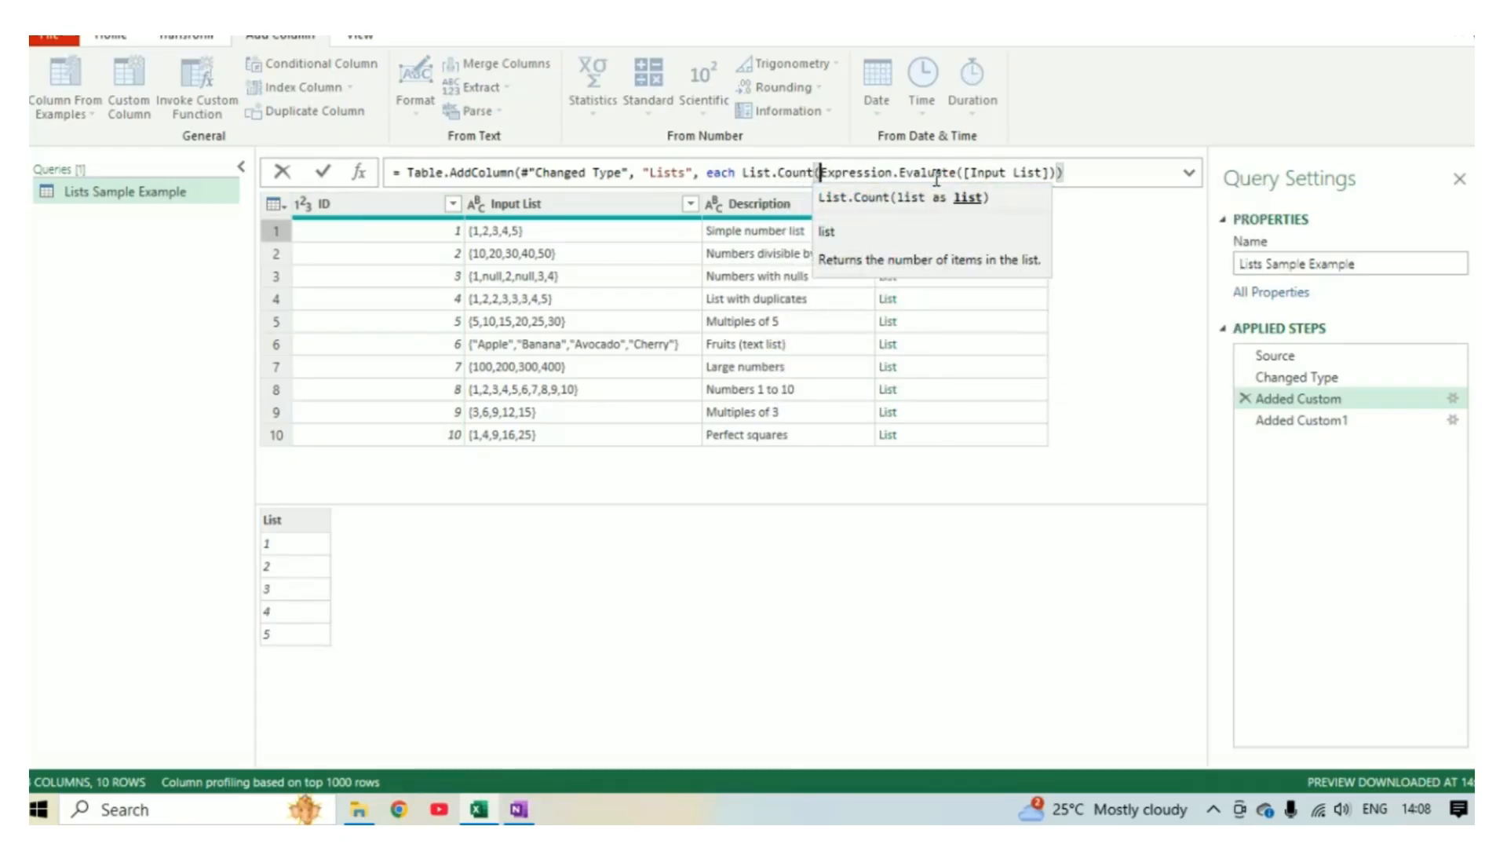
drag(820, 171, 1057, 175)
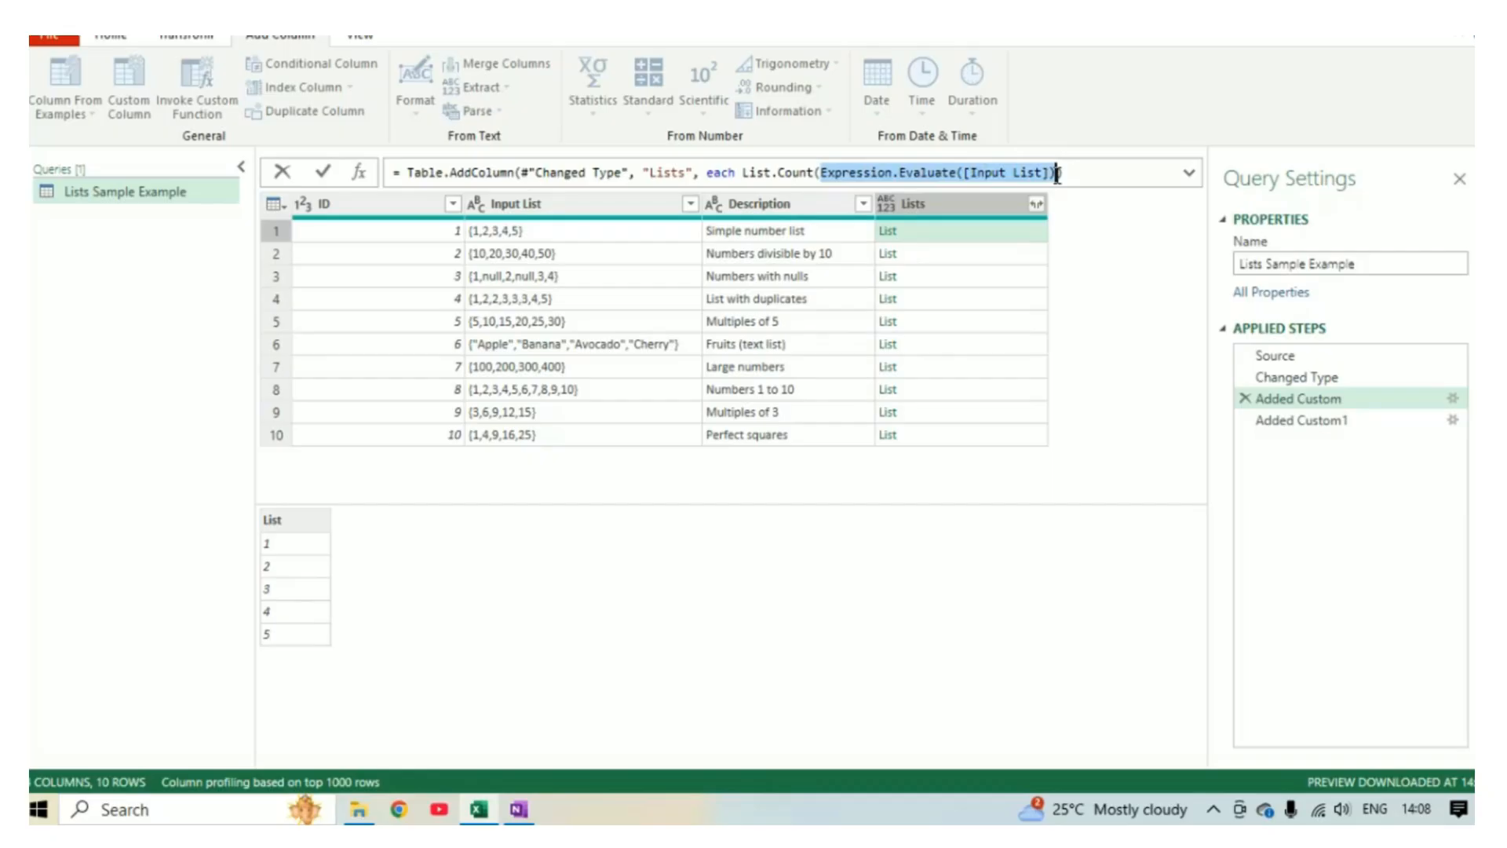
click(1057, 174)
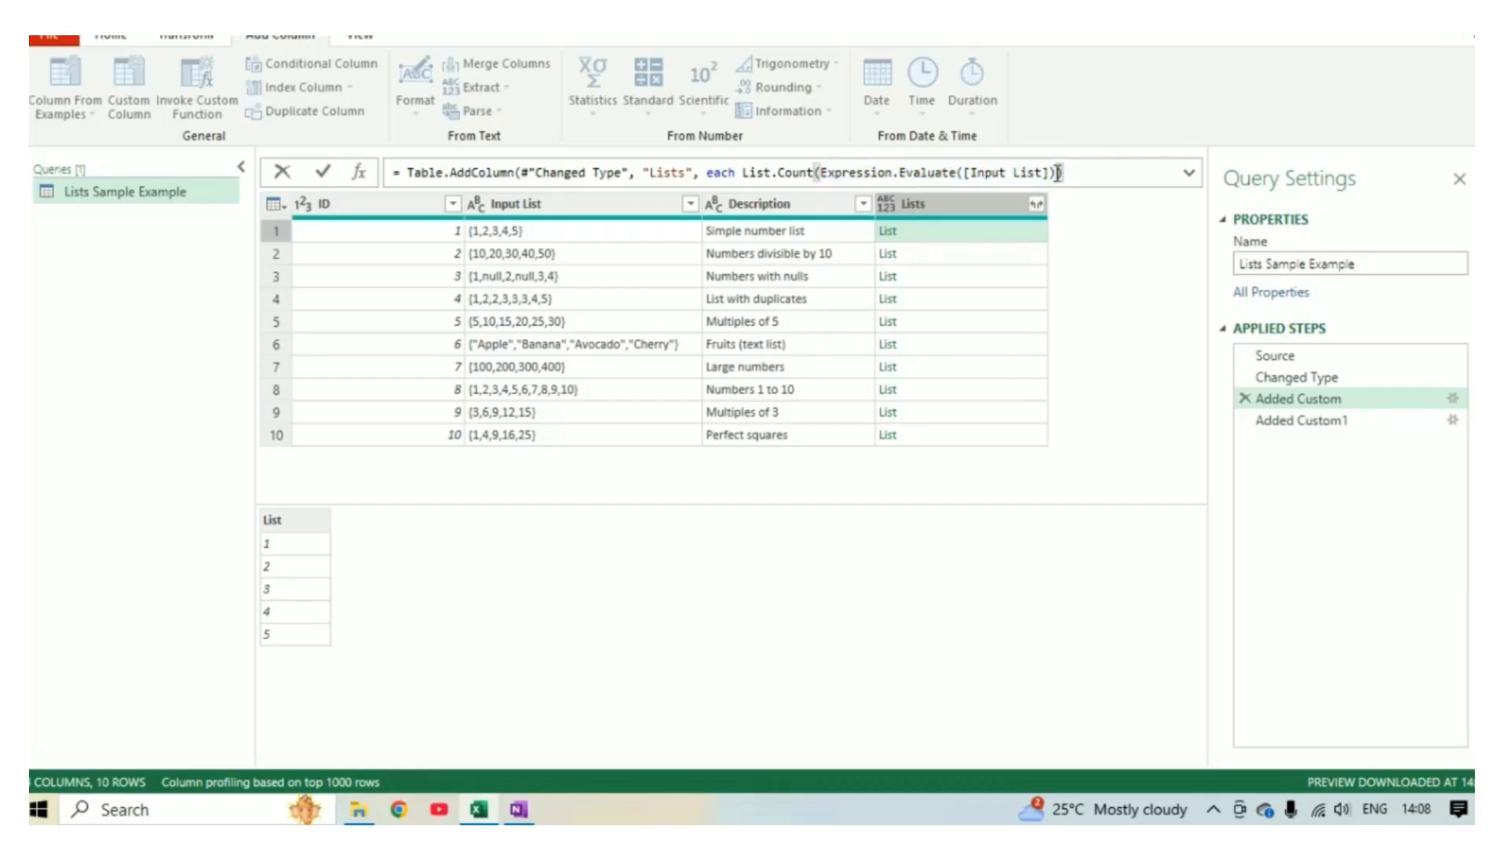
text())
key(Return)
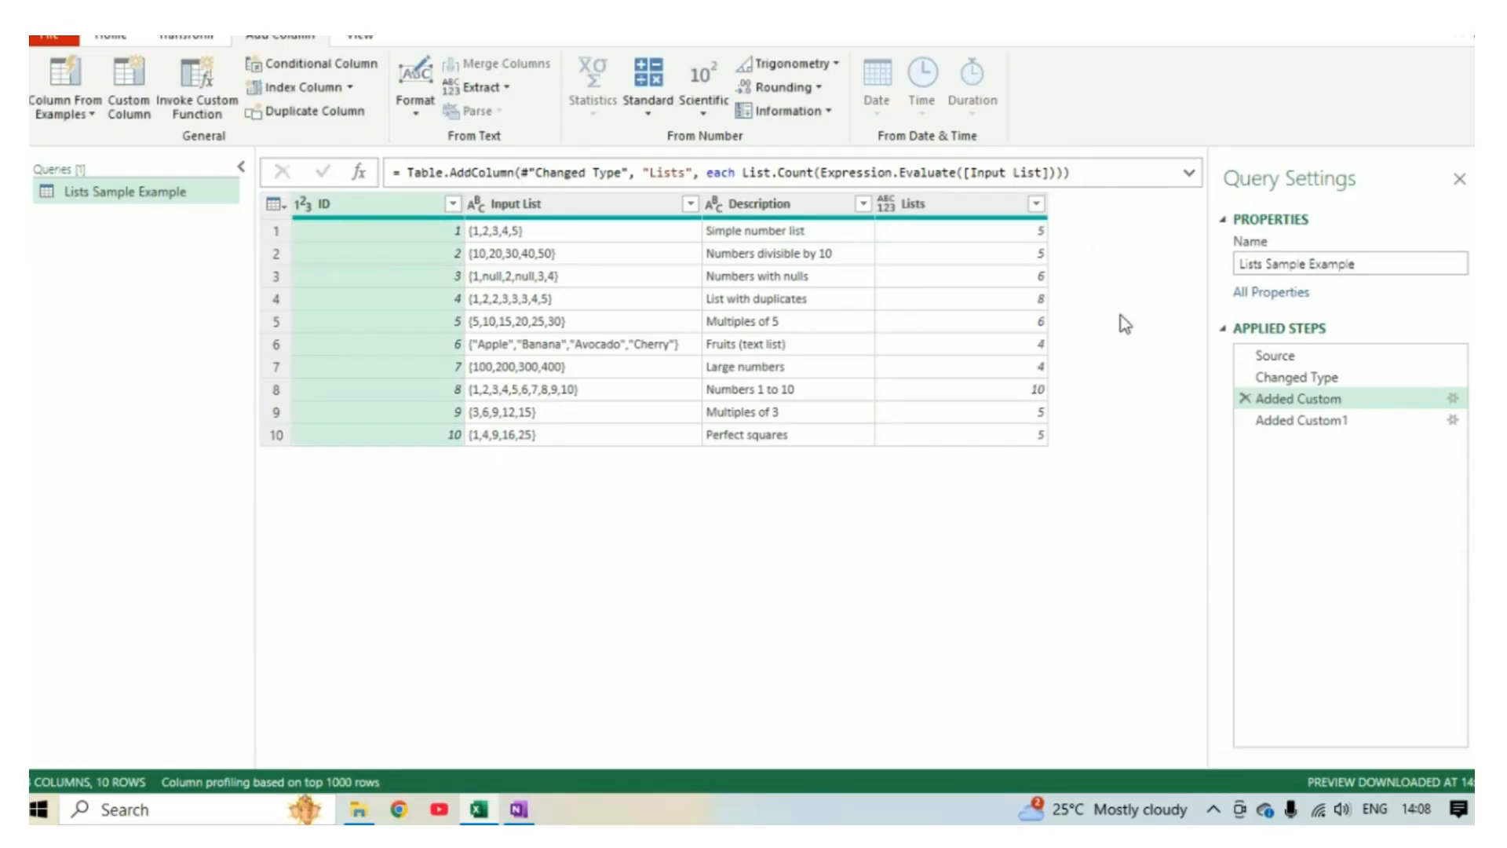
Step: Delete the Added Custom1 step and replace List.Count with List.Max in the Added Custom step's formula
click(1245, 420)
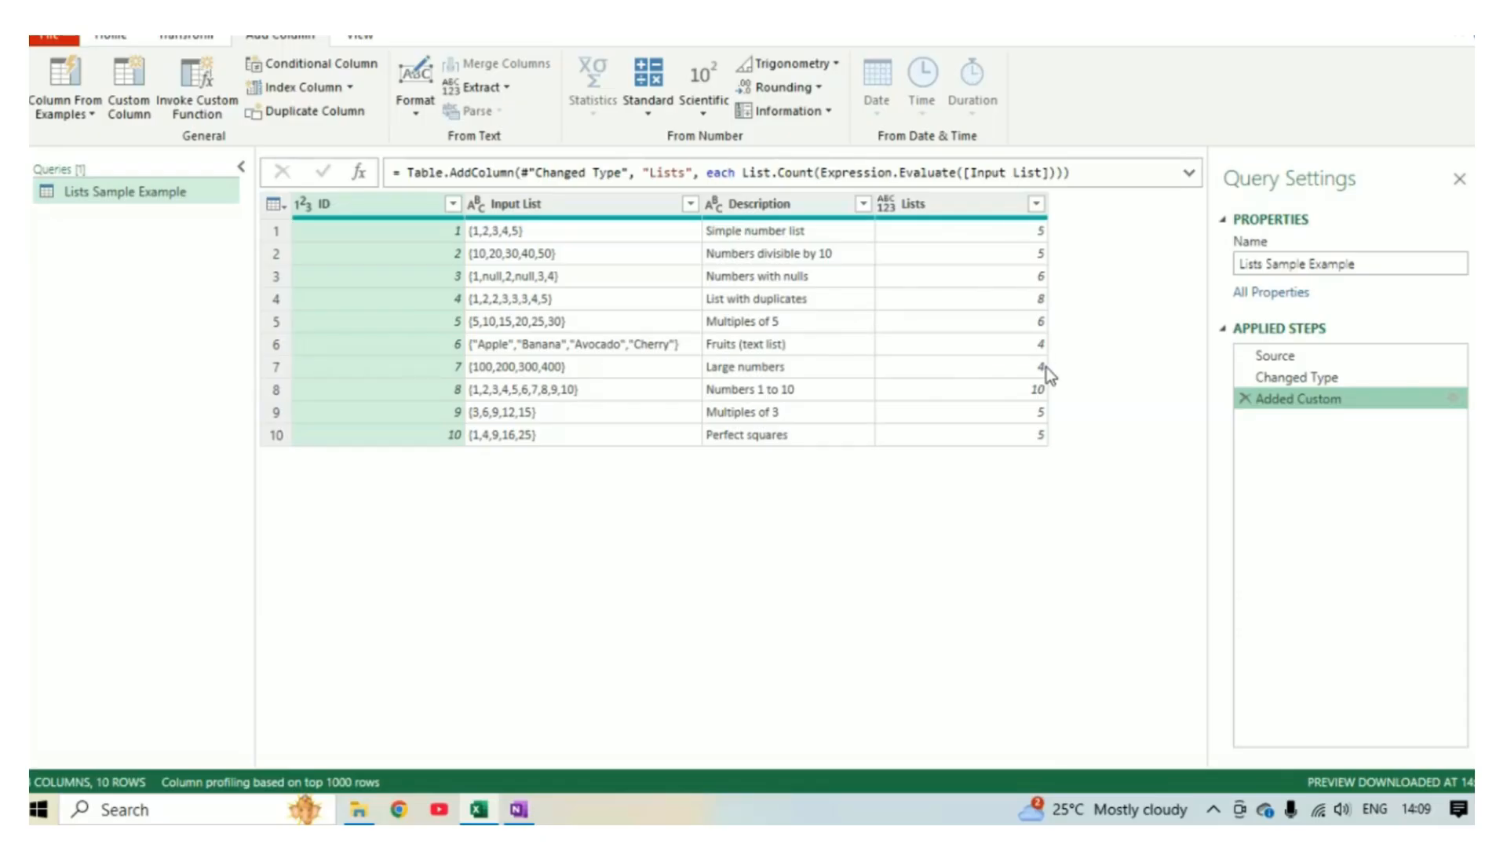
click(791, 176)
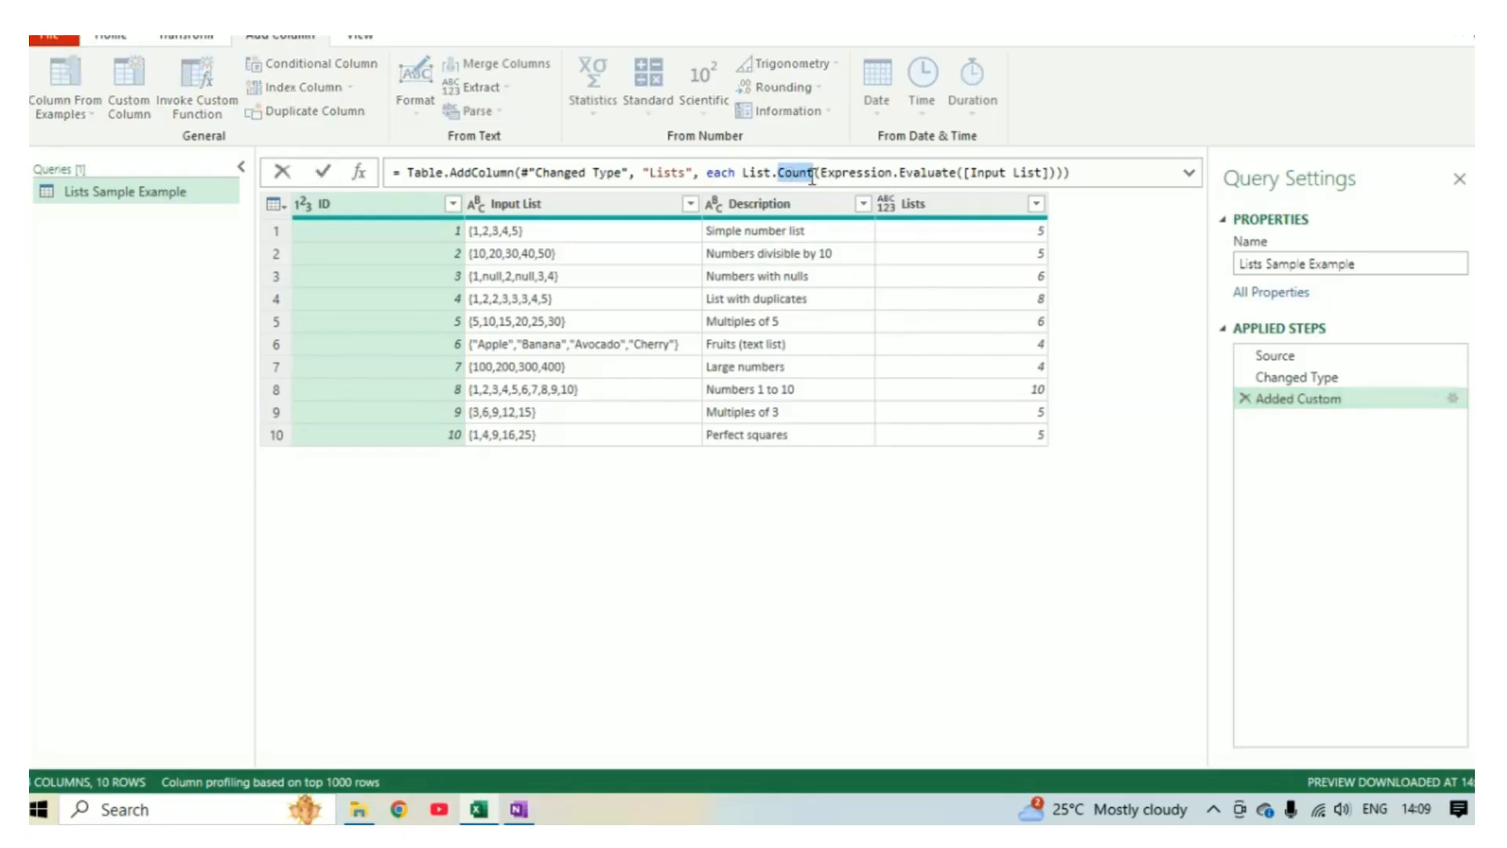
double_click(794, 173)
text(Max)
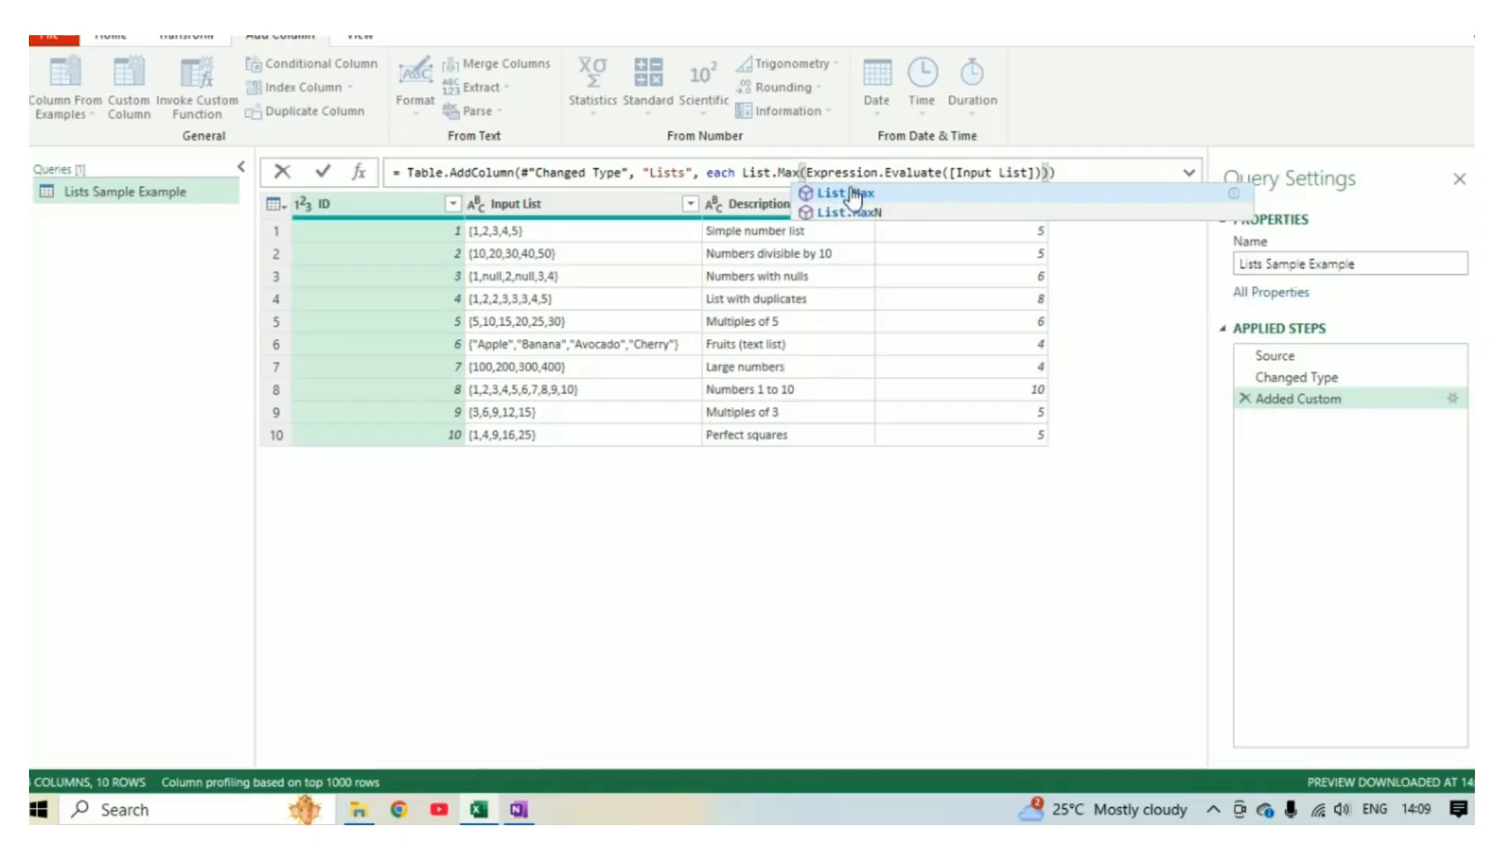
key(Escape)
mouse_move(889, 174)
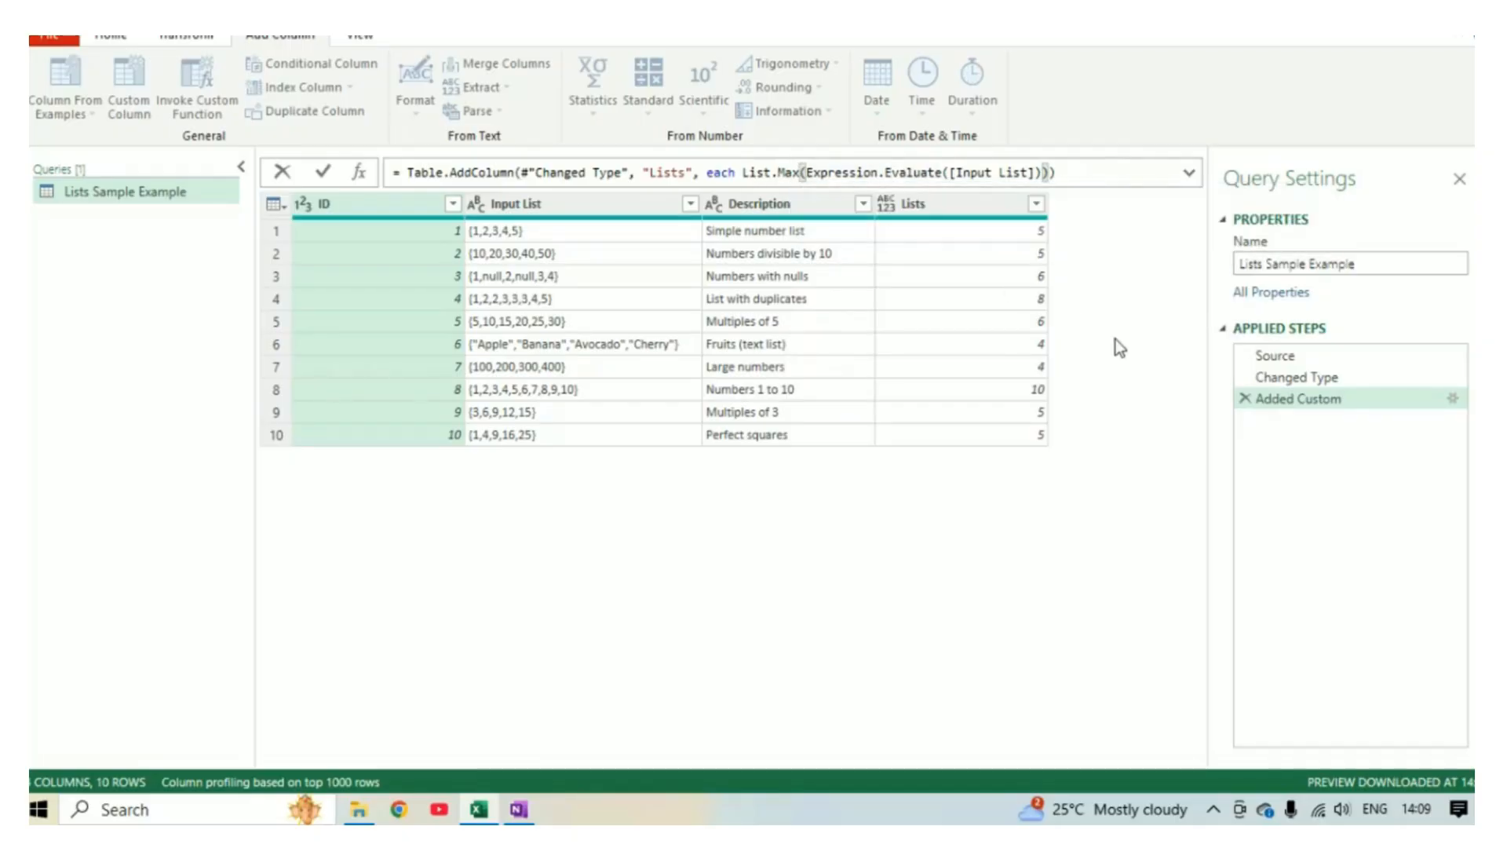
key(Return)
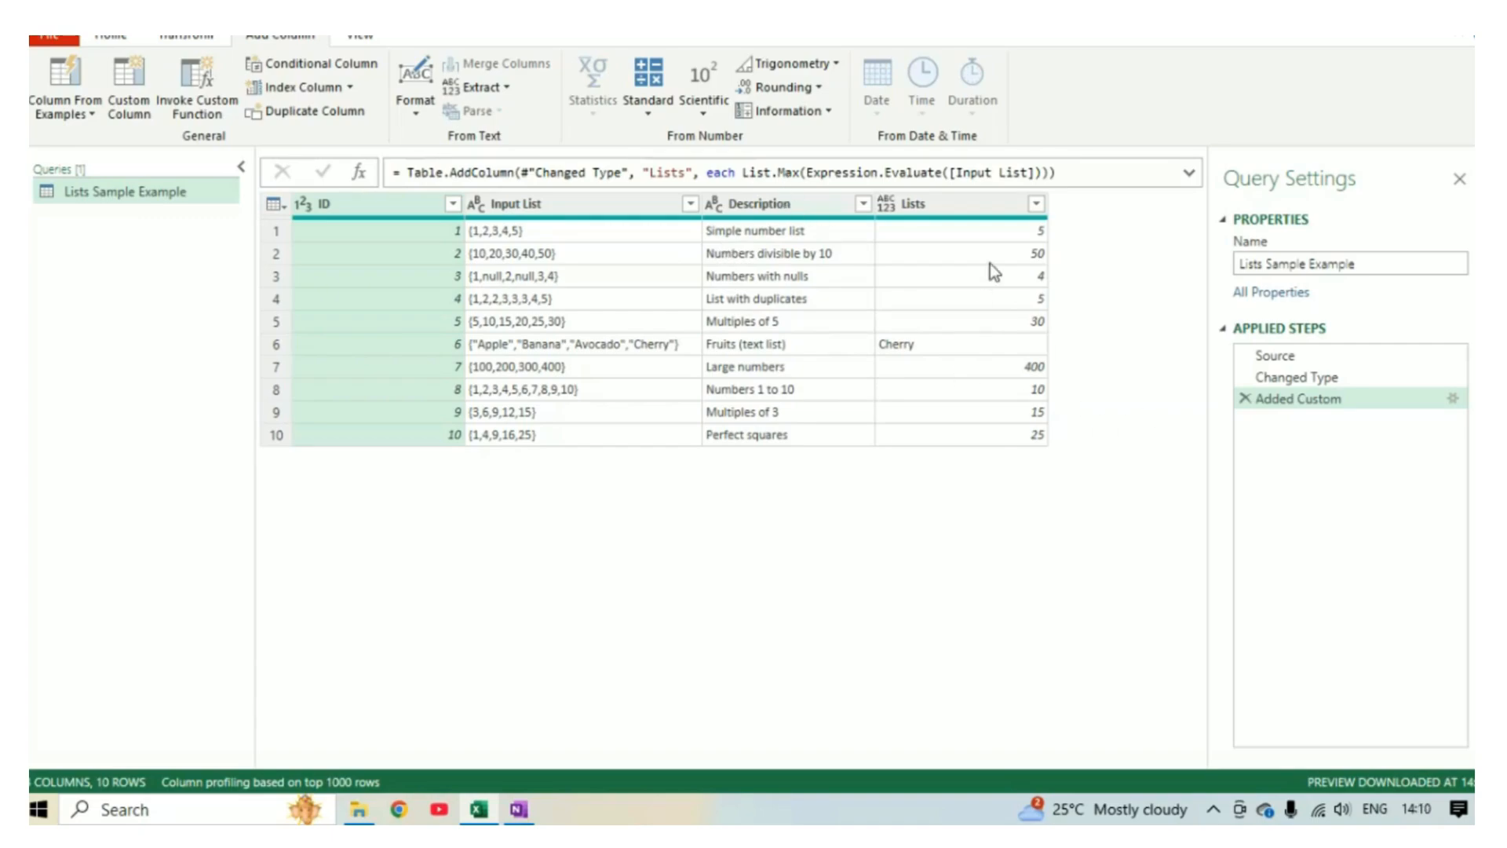
Step: Replace List.Max with List.Min in the Added Custom formula and apply the change
double_click(788, 171)
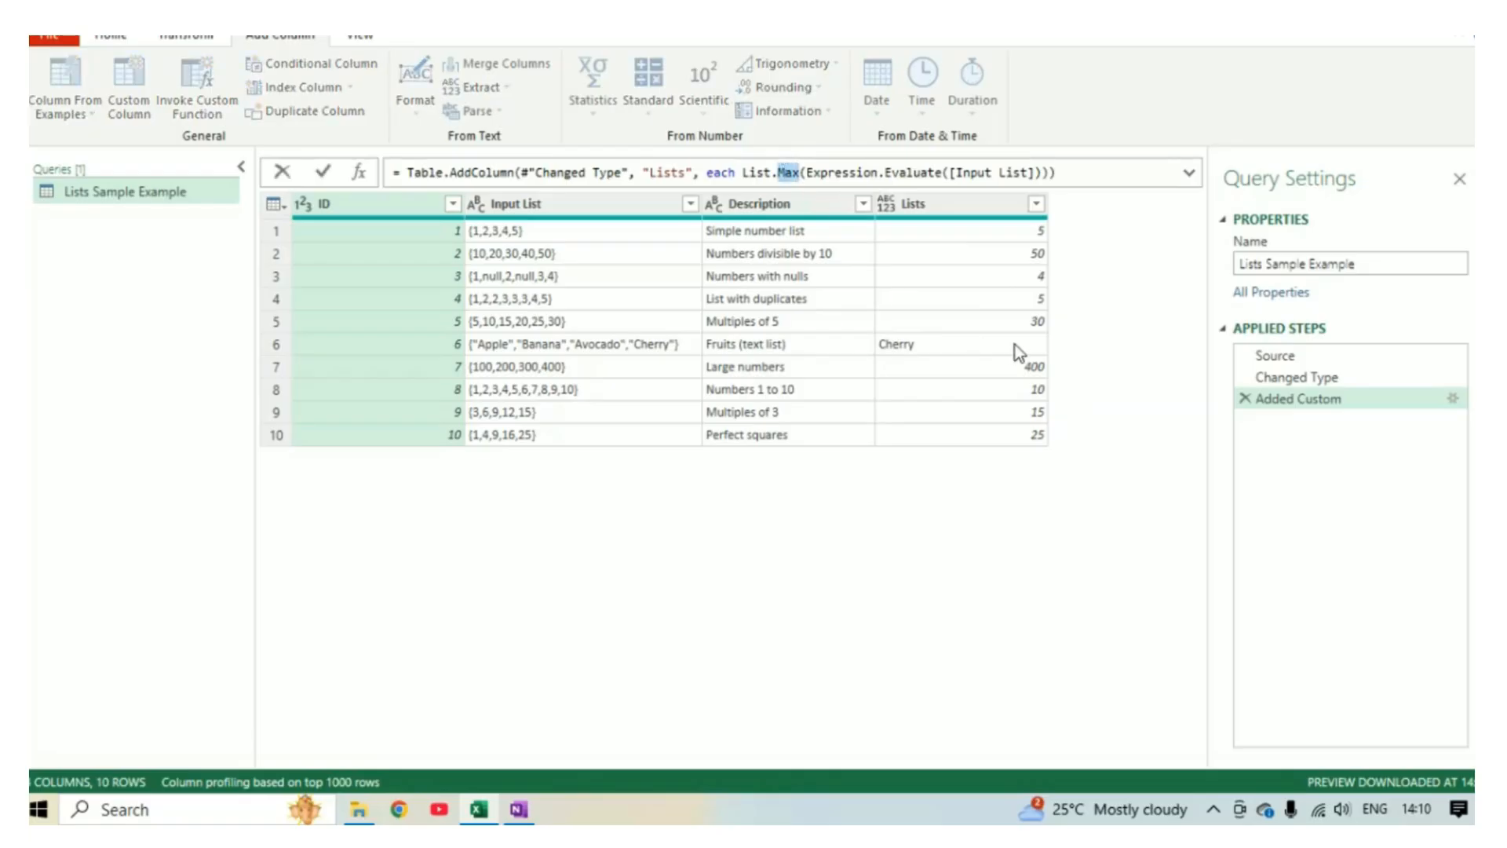
text(min)
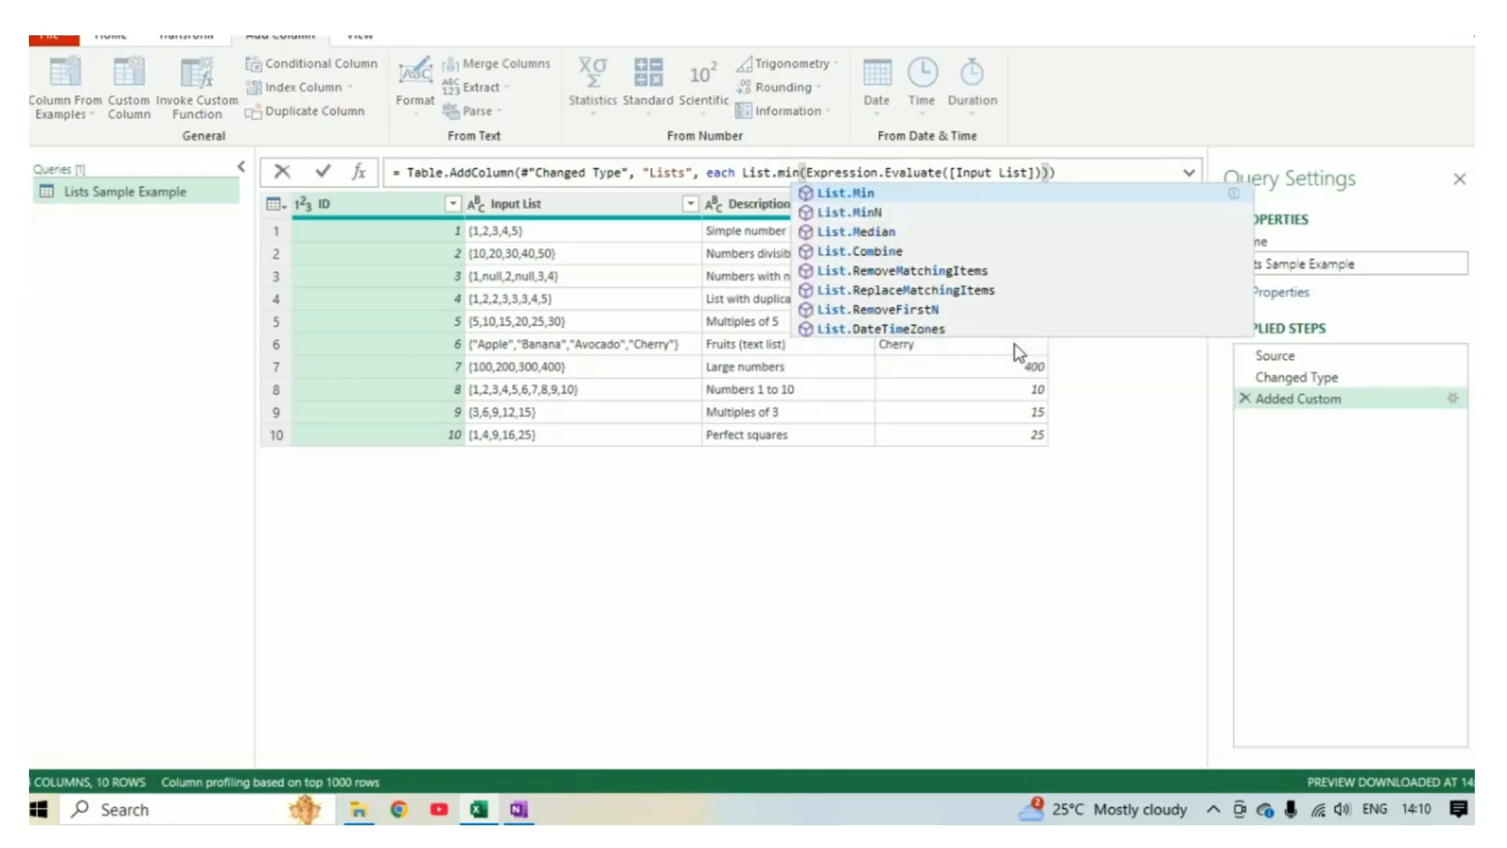
key(Tab)
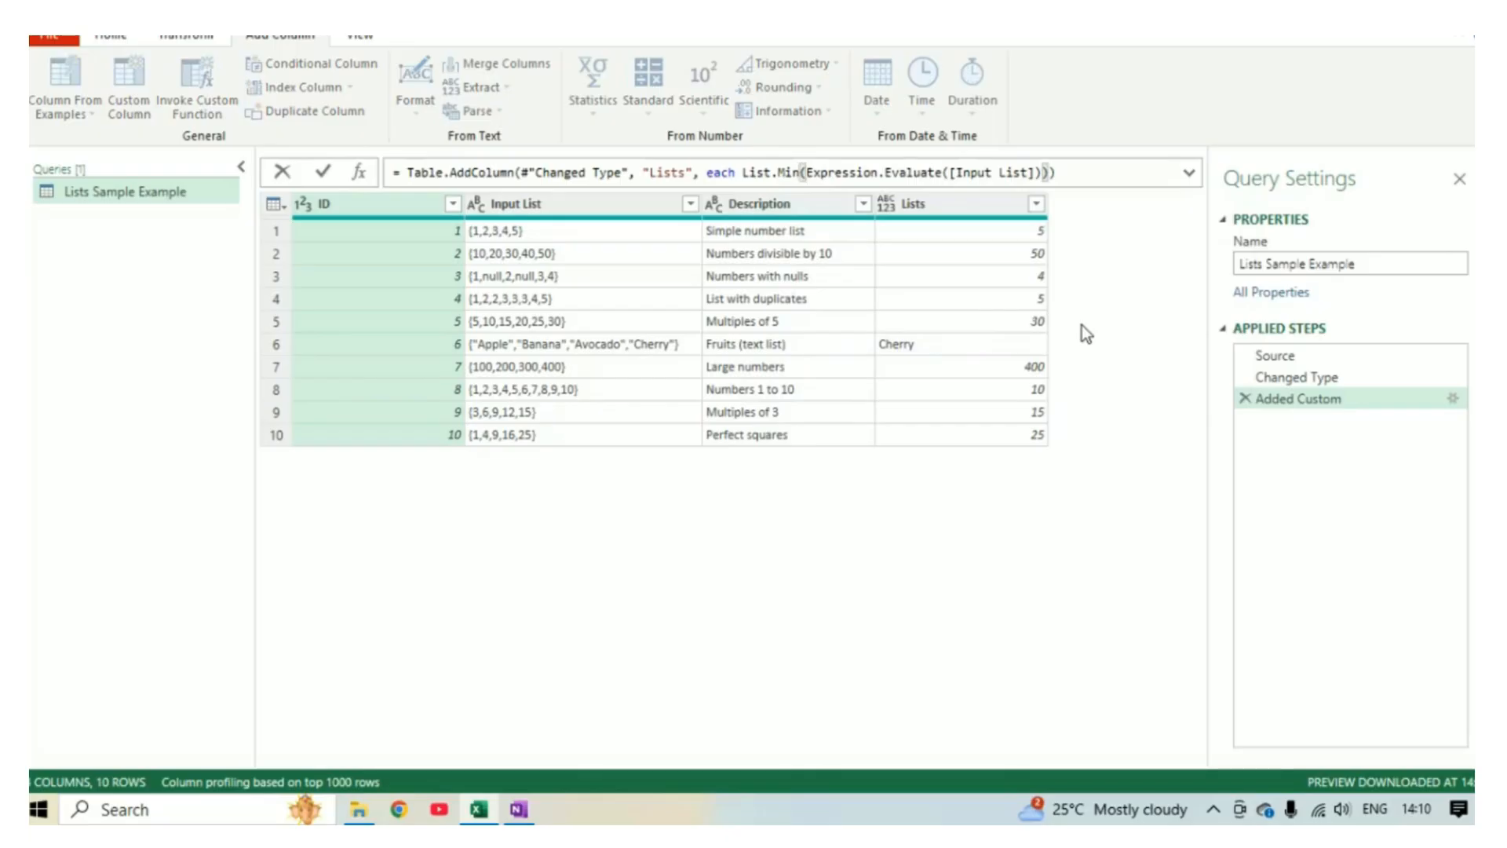
key(Return)
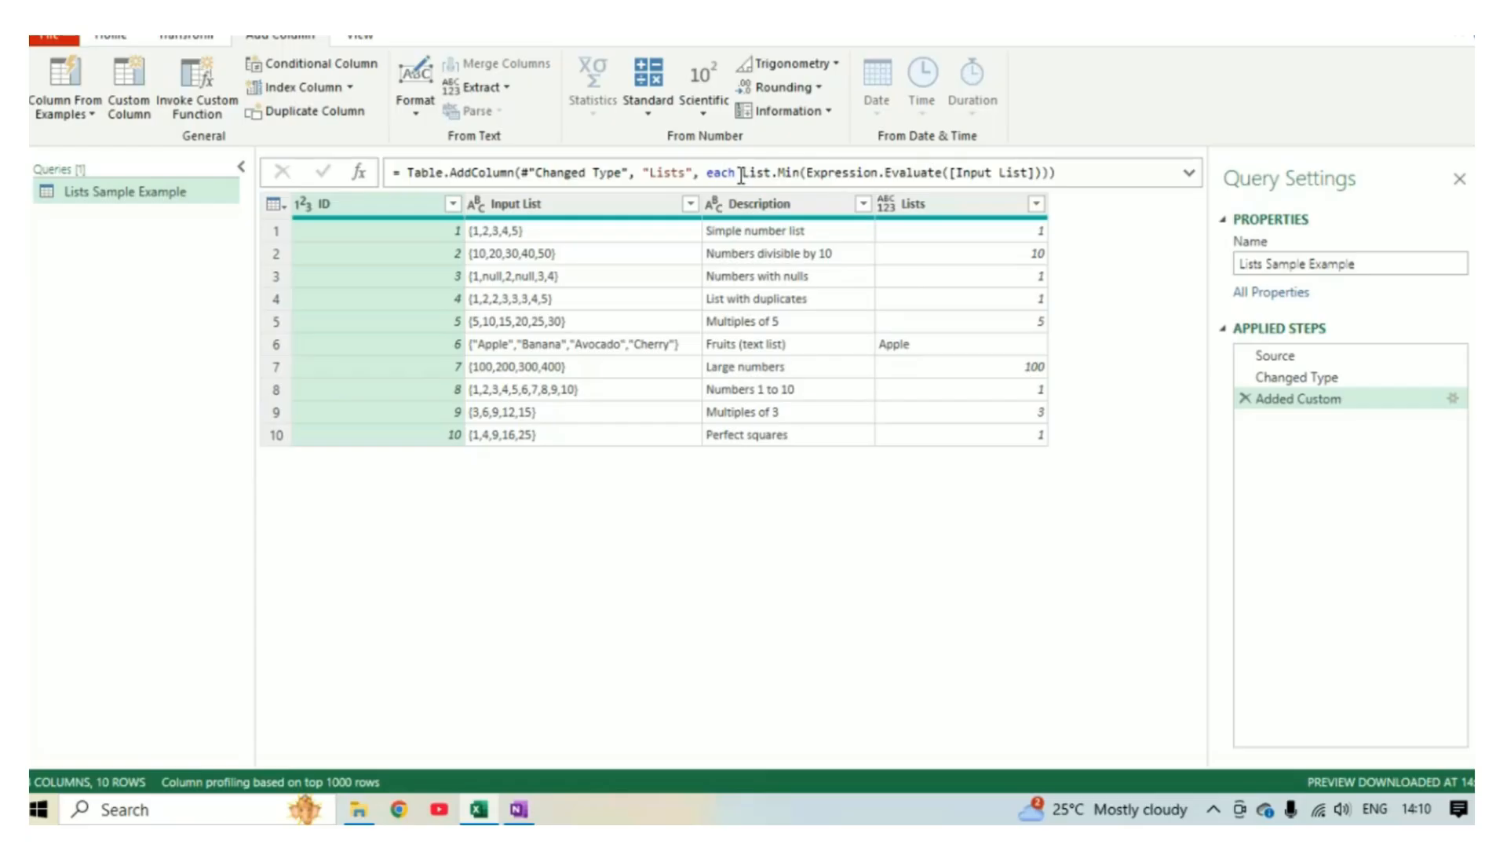
Step: Change the Added Custom formula to use List.Sum, apply it, and inspect the input and result for the first and fruits rows
click(794, 172)
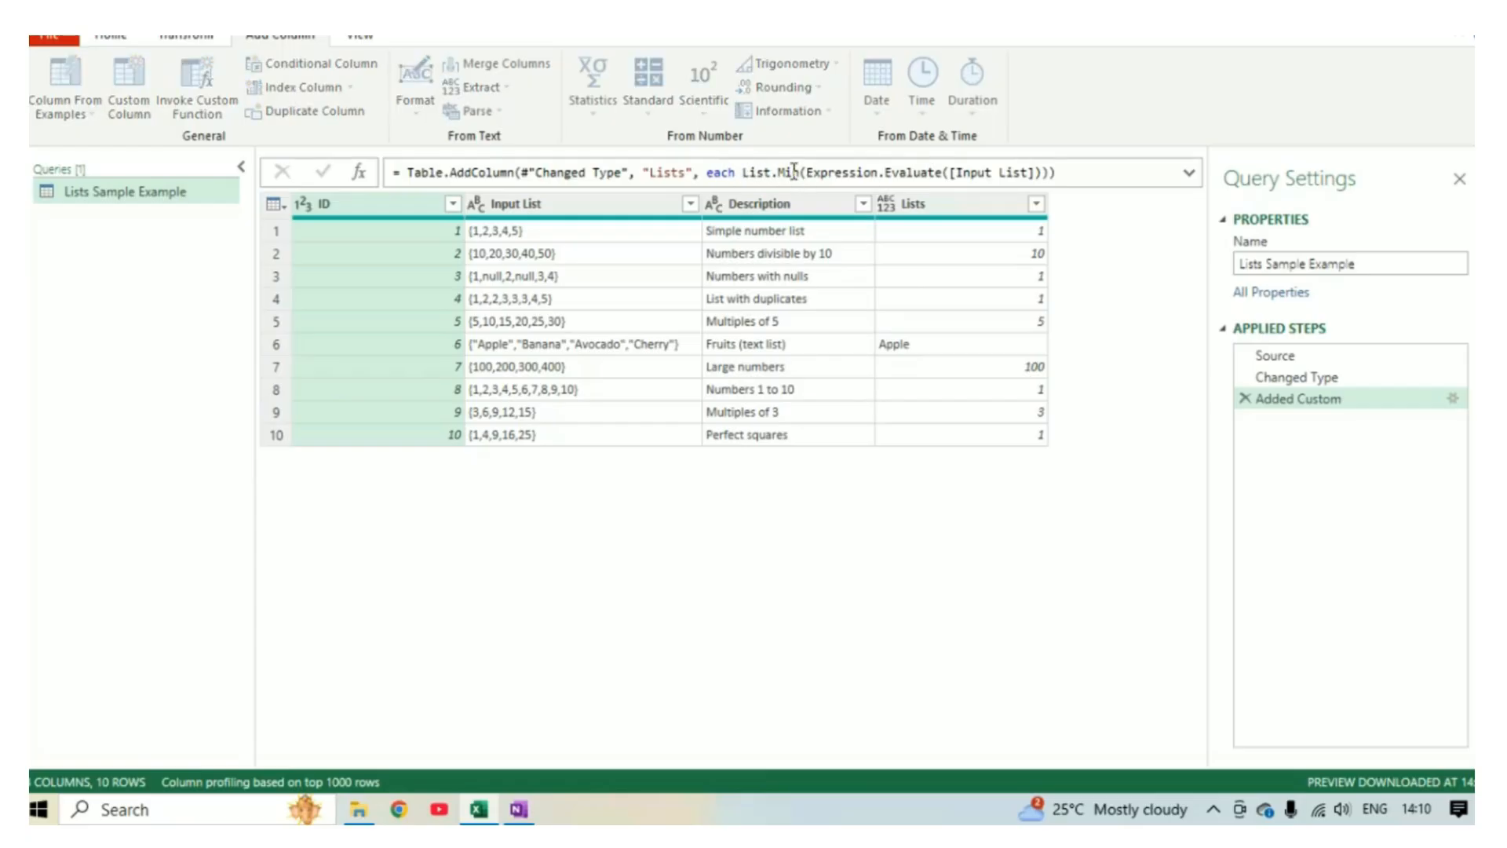
double_click(795, 171)
text(S)
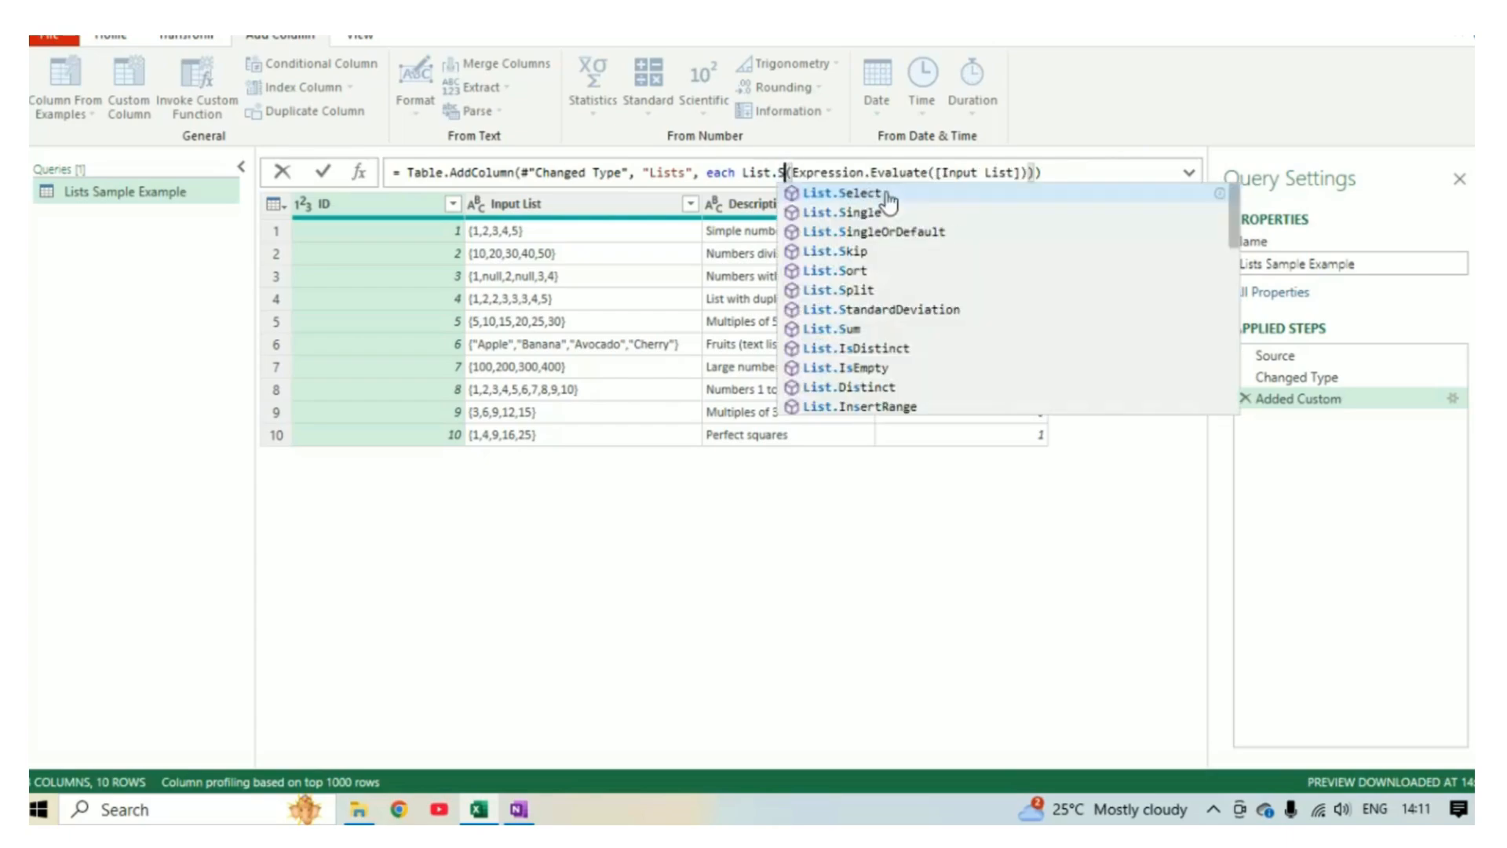
text(um)
click(887, 193)
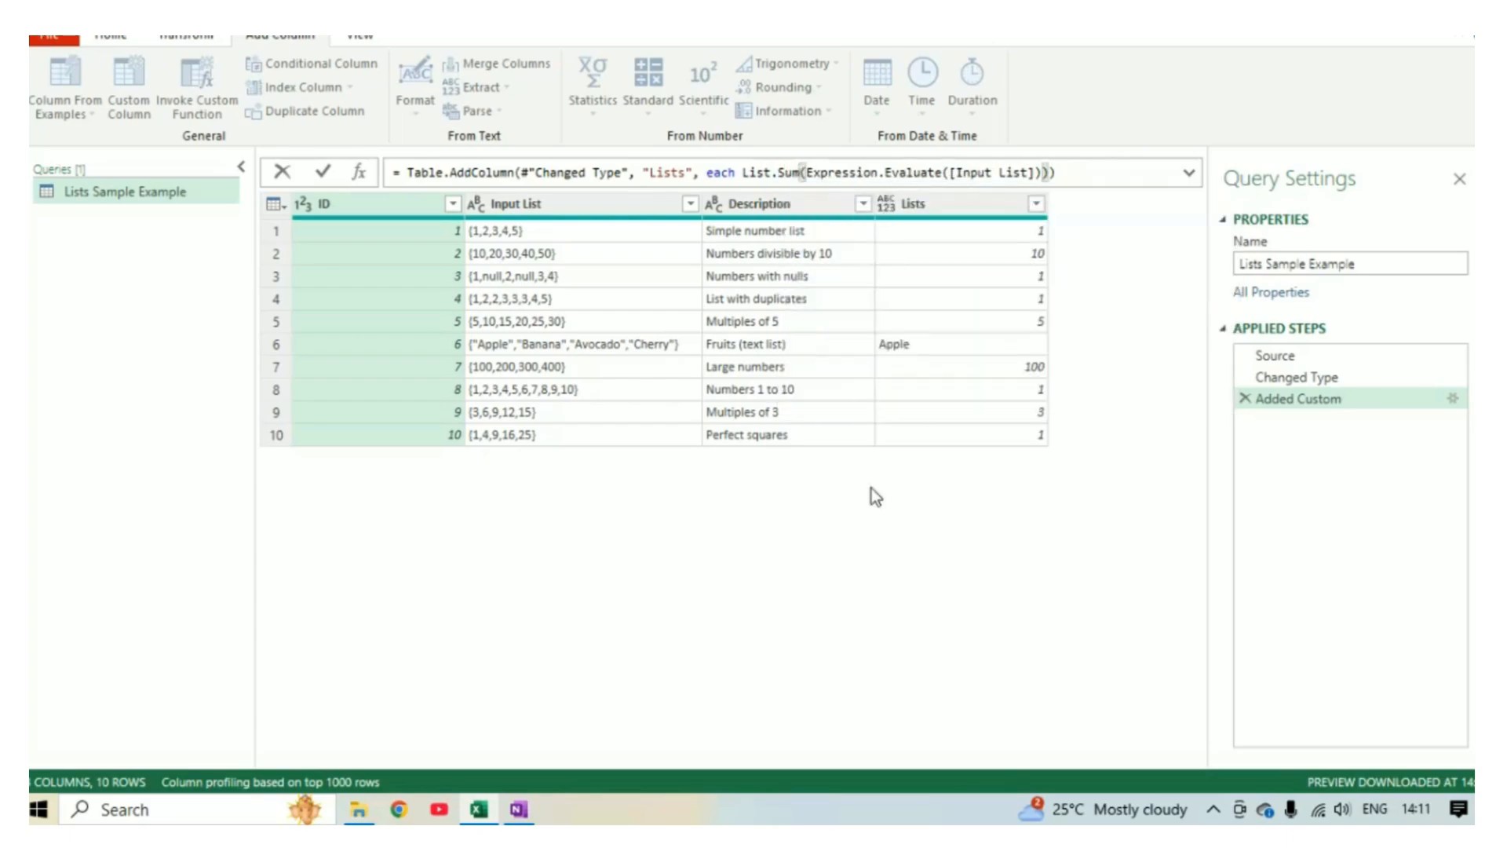
key(Return)
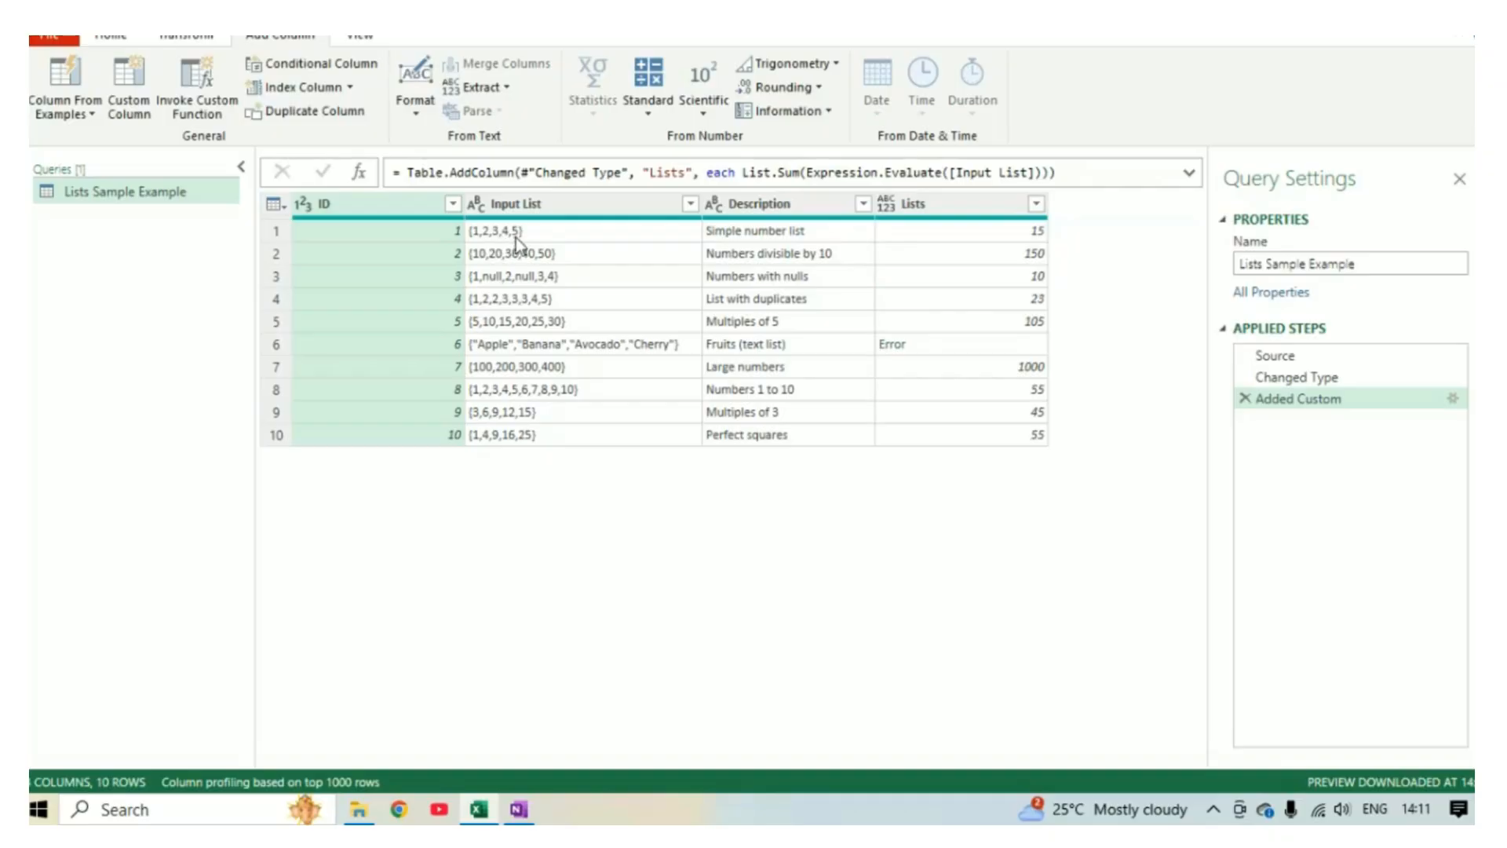
click(990, 235)
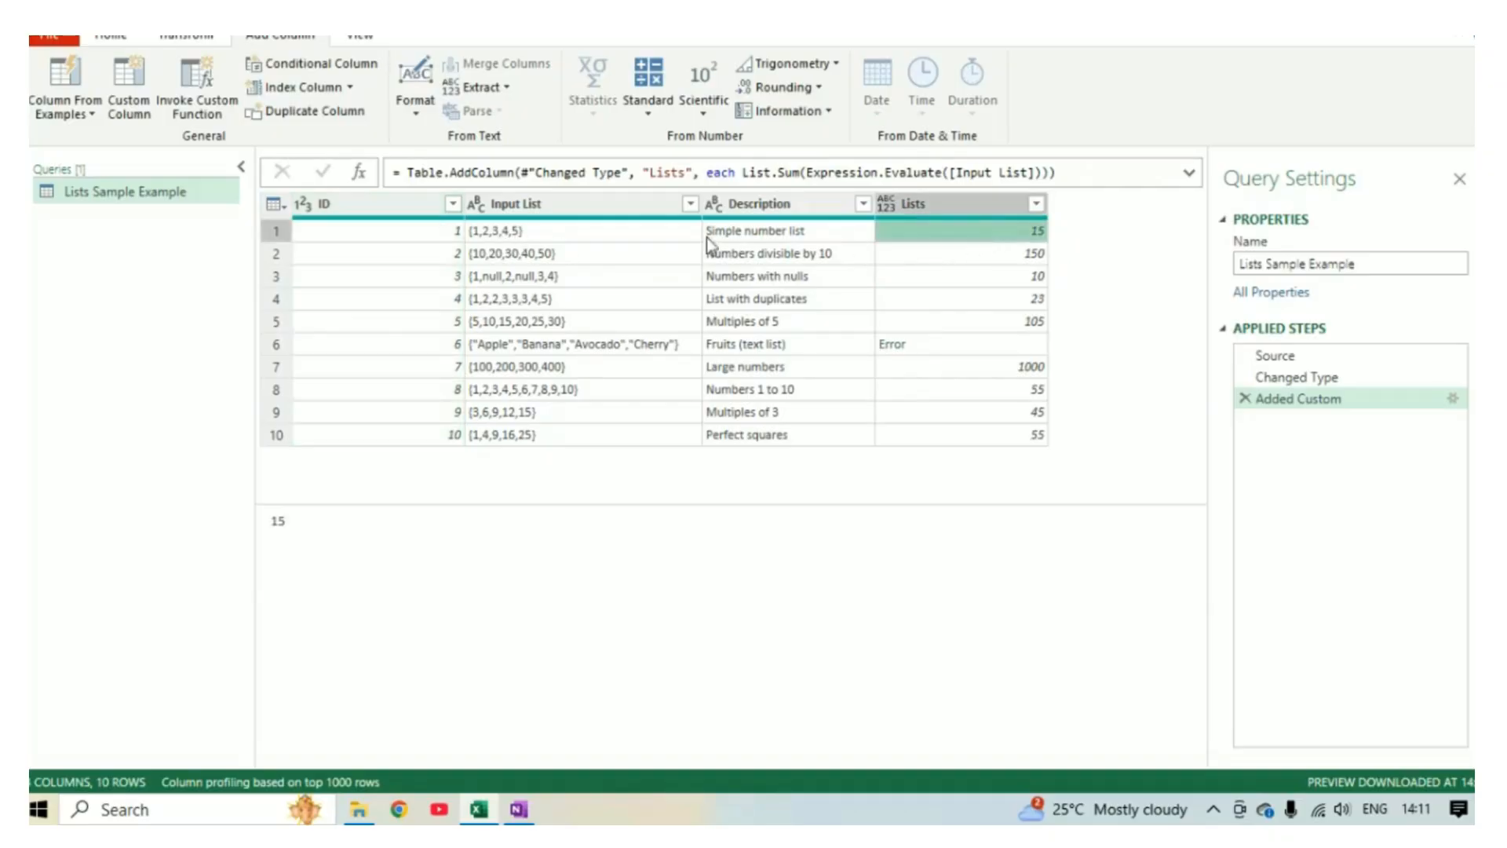
click(547, 248)
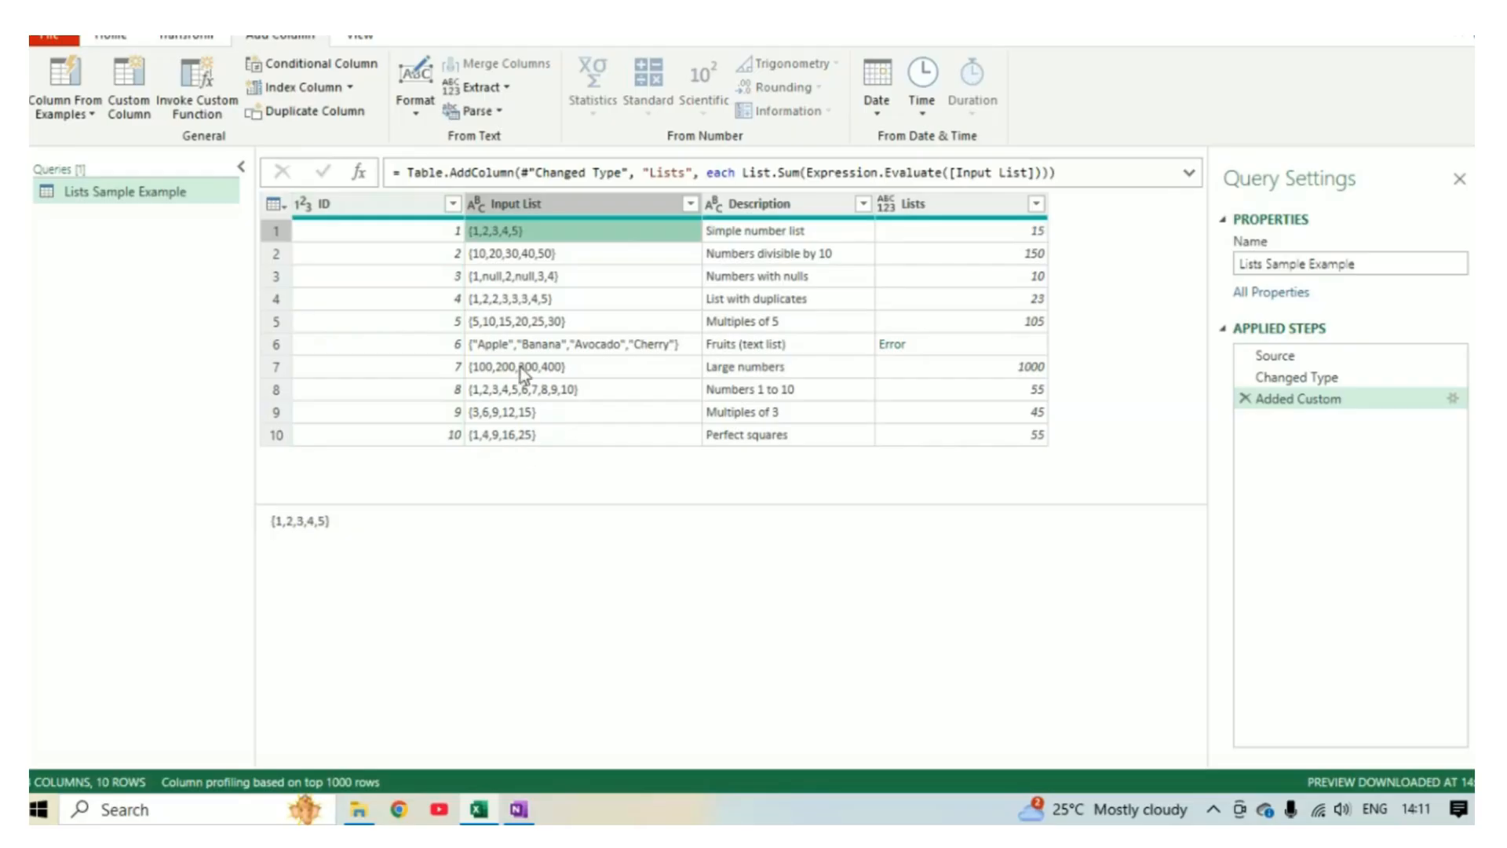
click(526, 346)
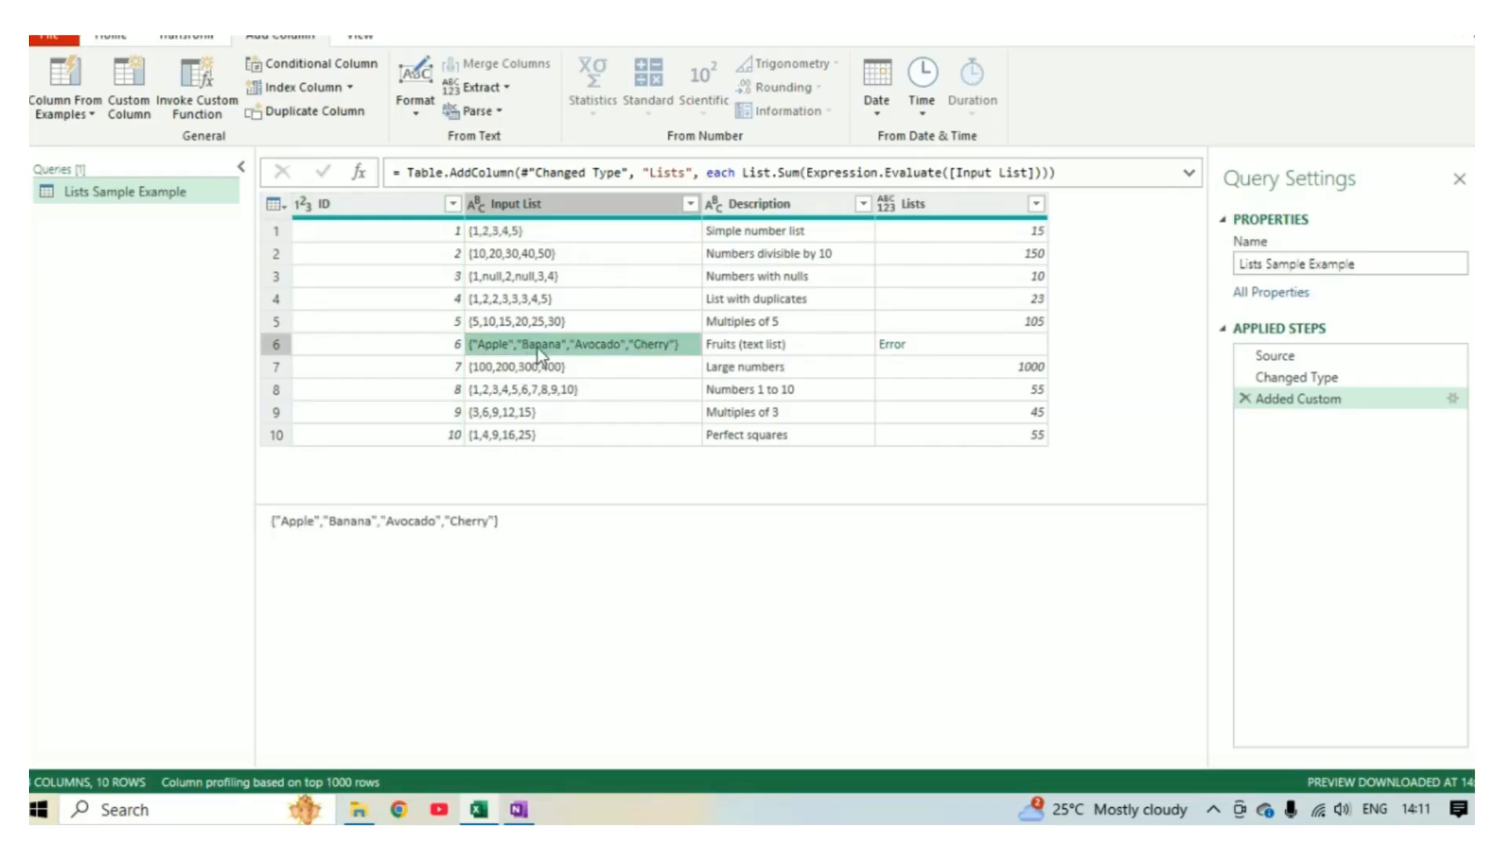
click(926, 346)
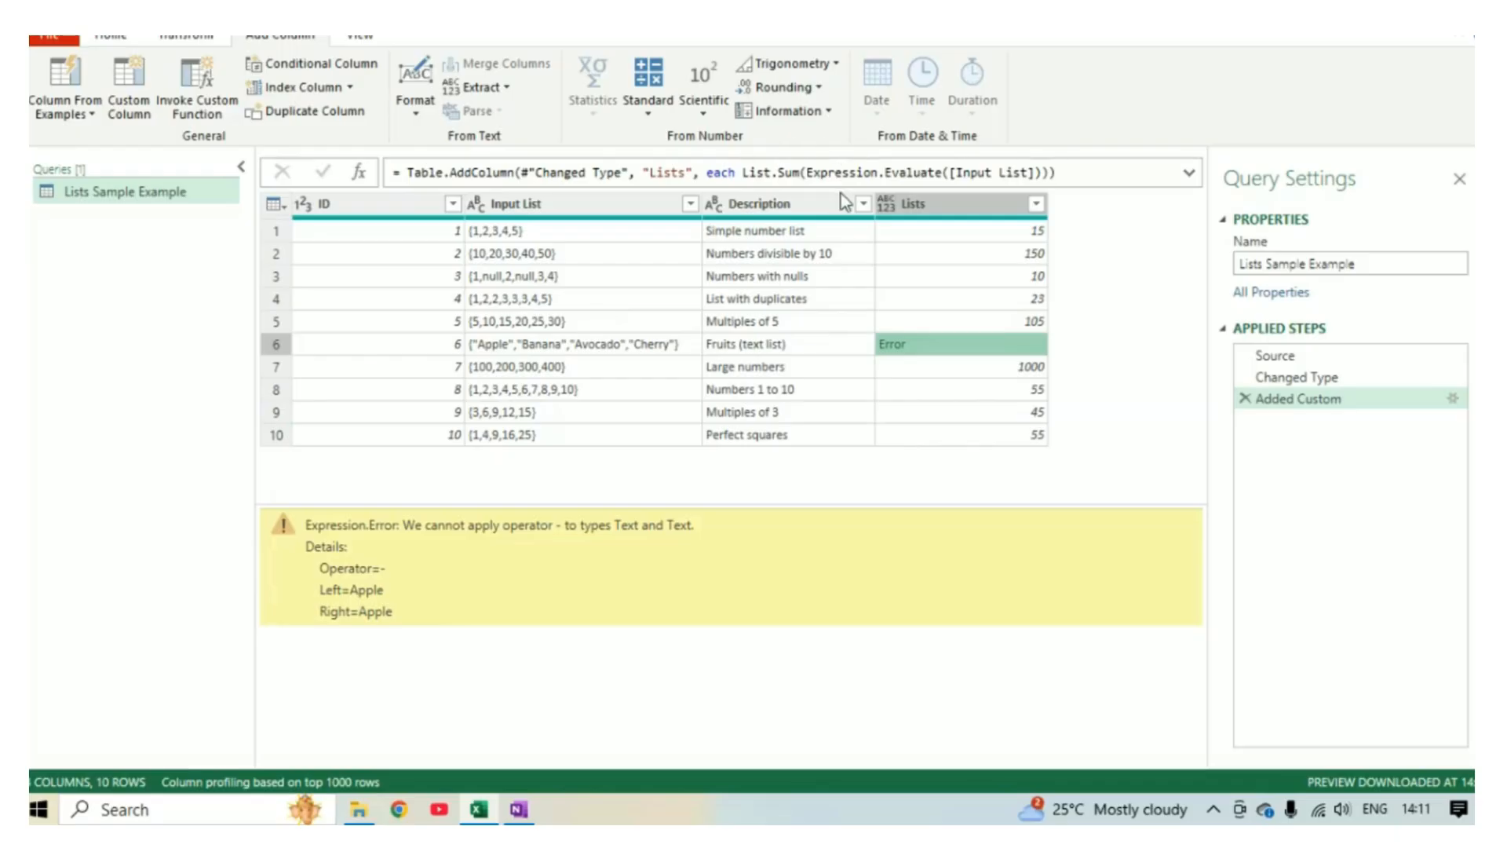
Step: Replace List.Sum with List.Distinct in the Added Custom formula and apply the change
double_click(789, 172)
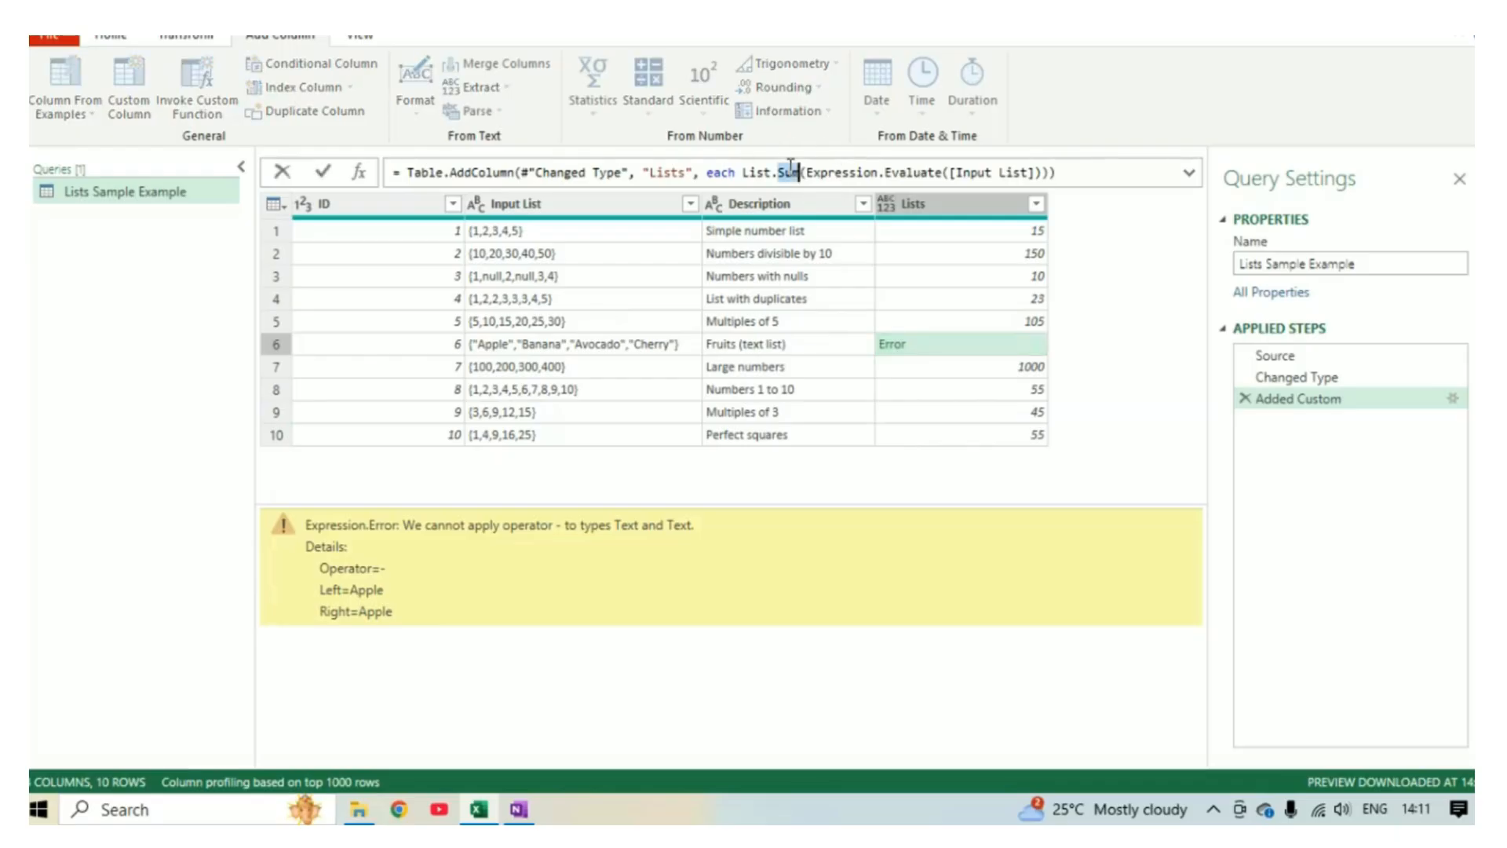
key(BackSpace)
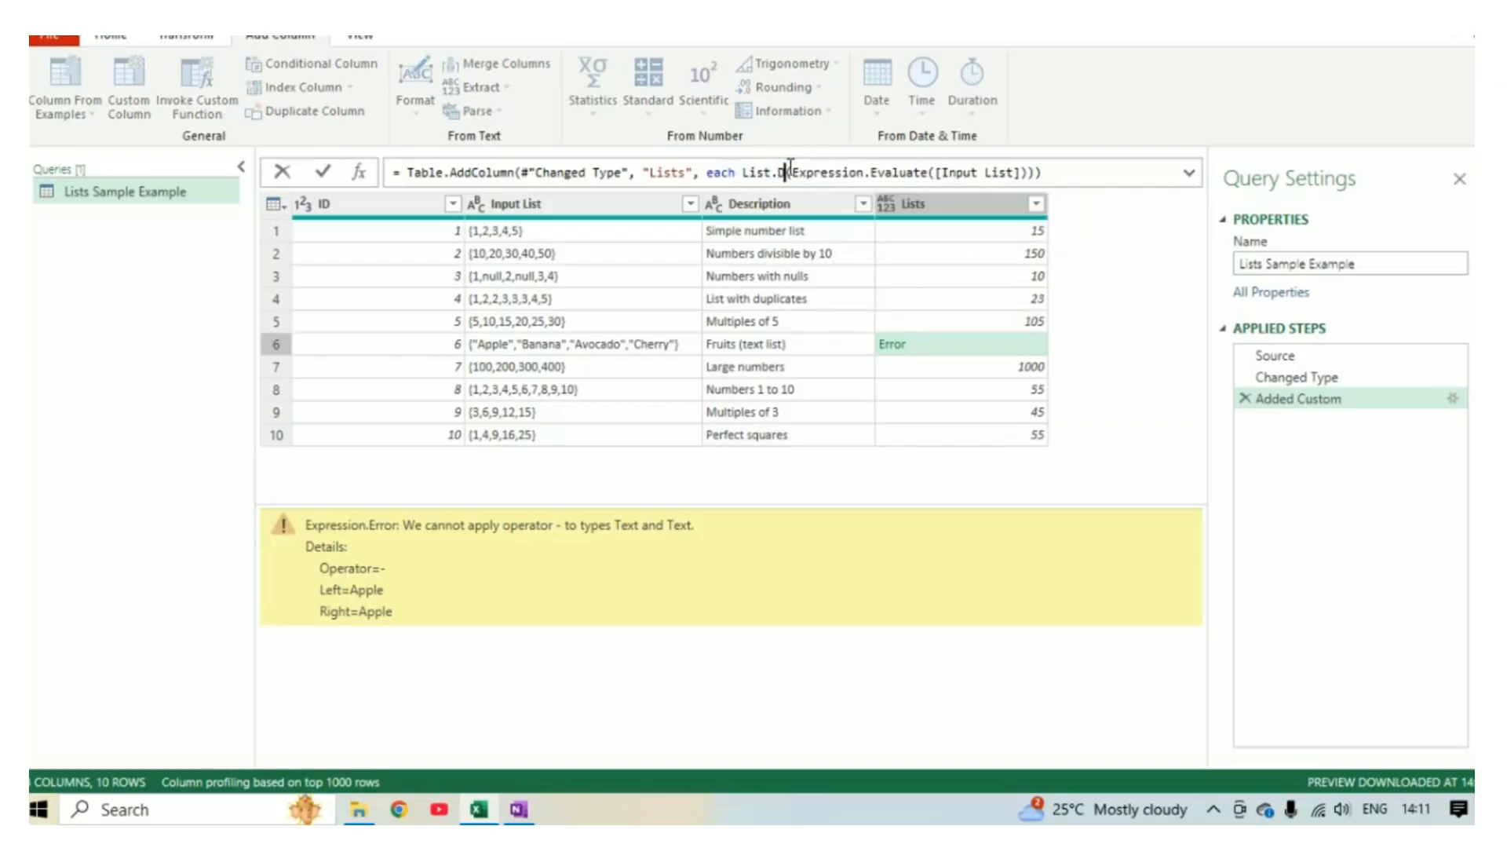
text(Di)
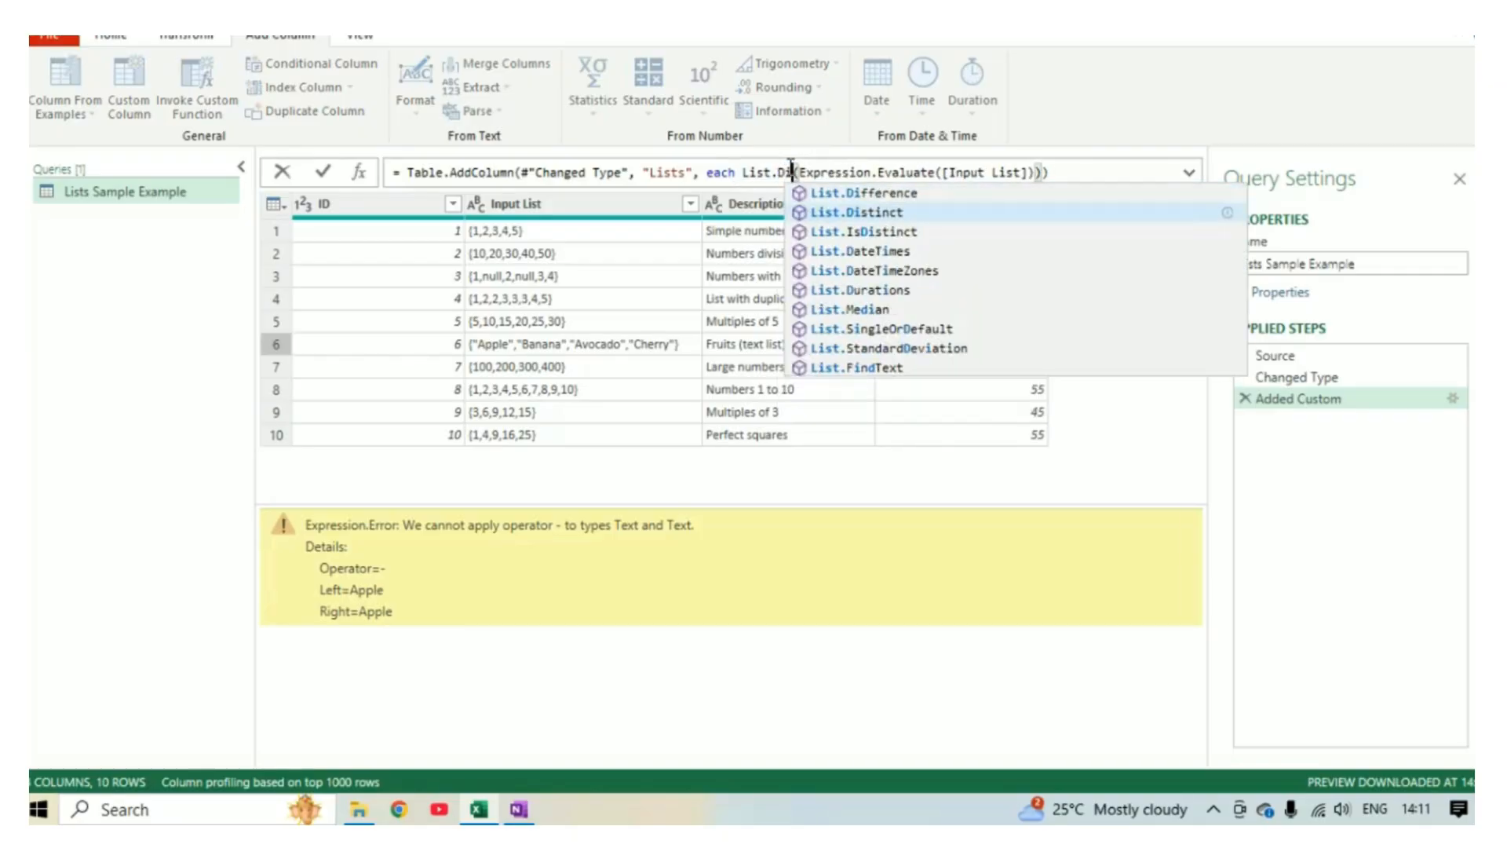
click(863, 212)
key(Return)
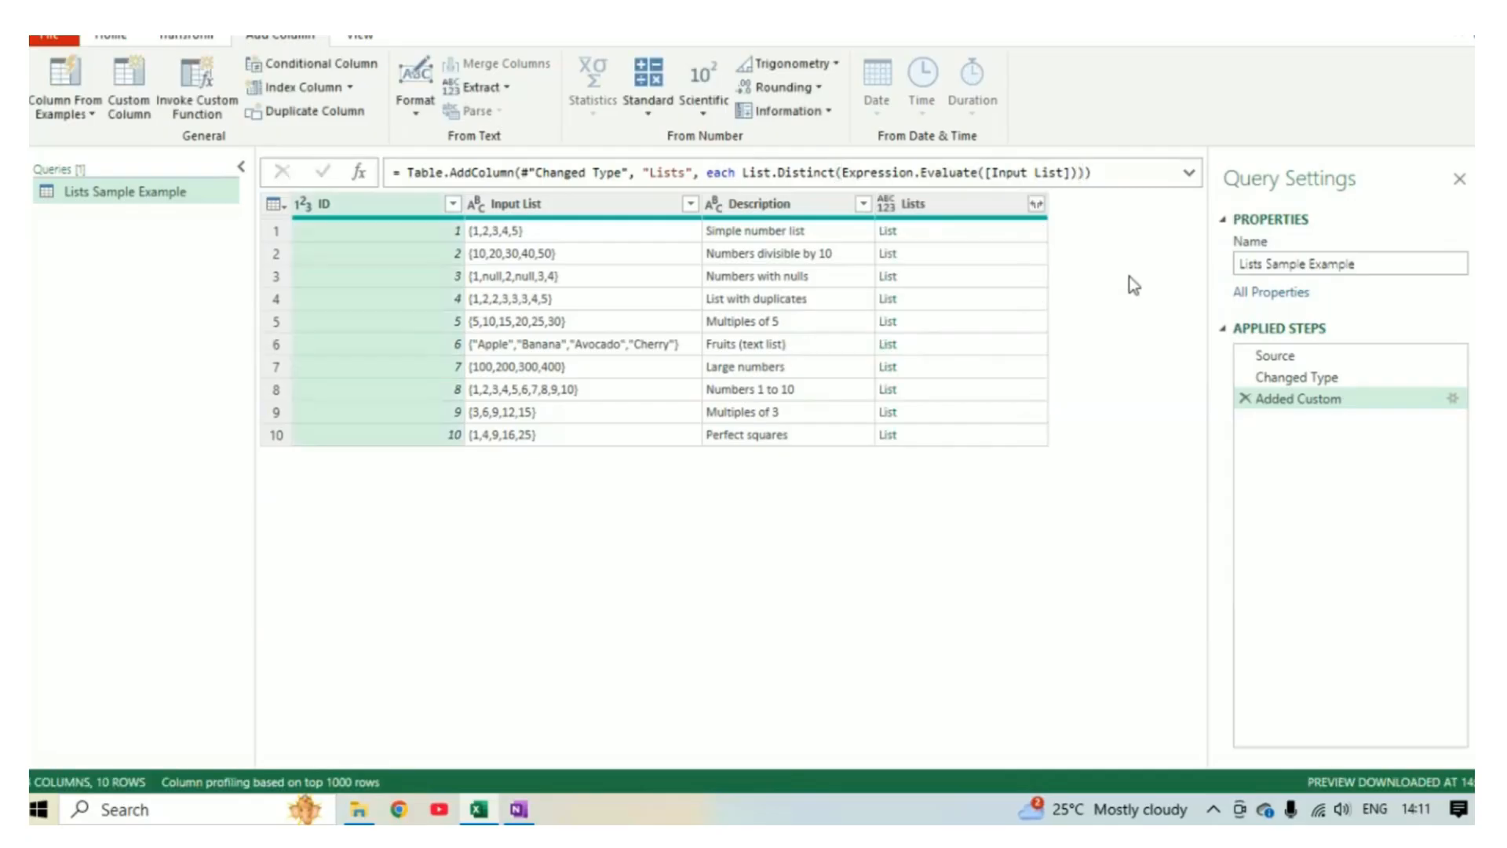
Step: Examine the contents of the Lists column's lists in row 1 and rows 3 through 8
click(968, 209)
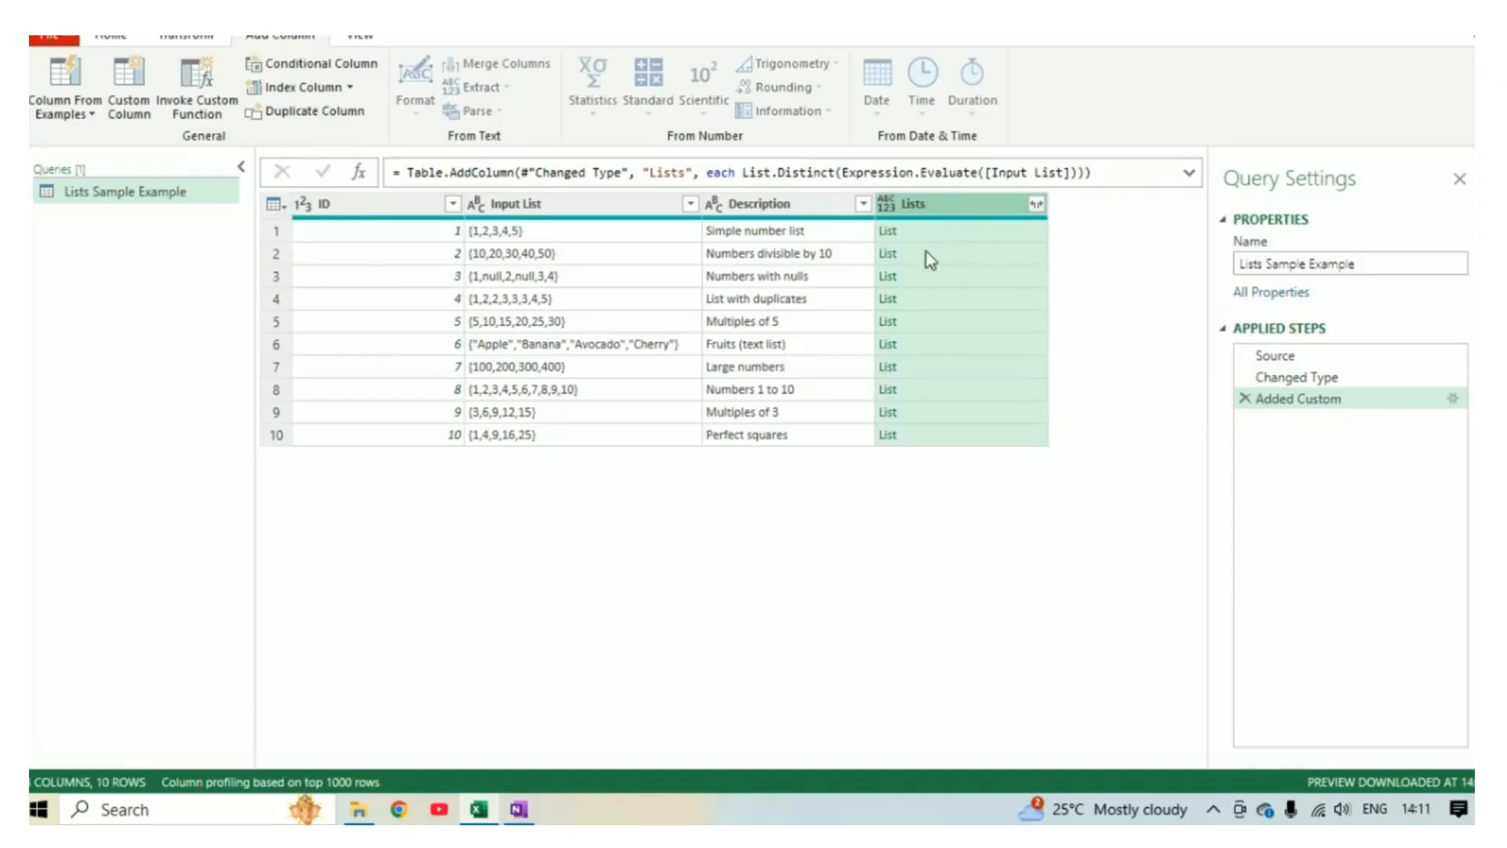
click(952, 231)
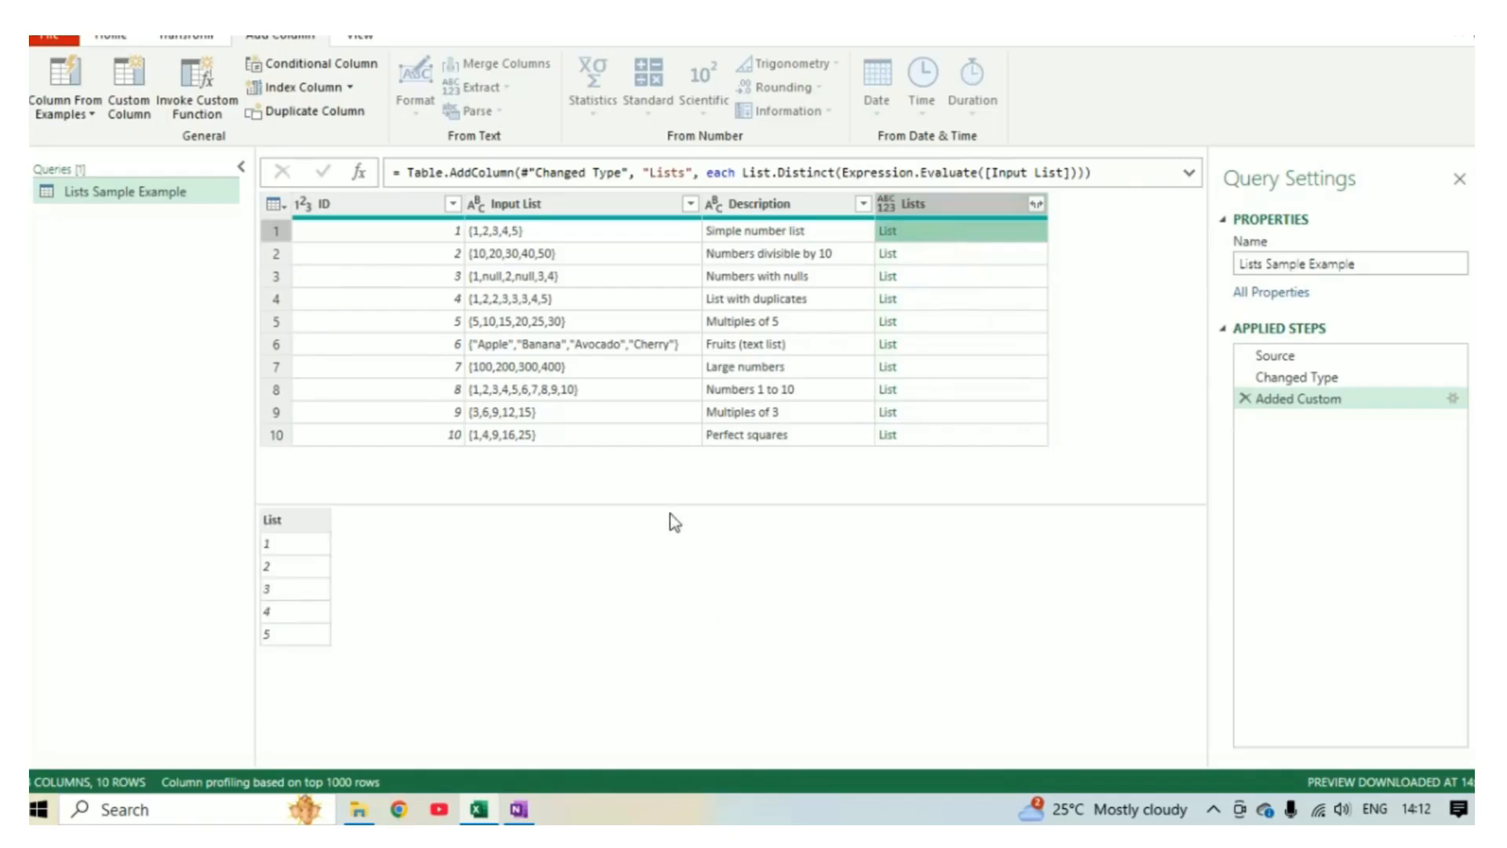
drag(670, 505, 661, 444)
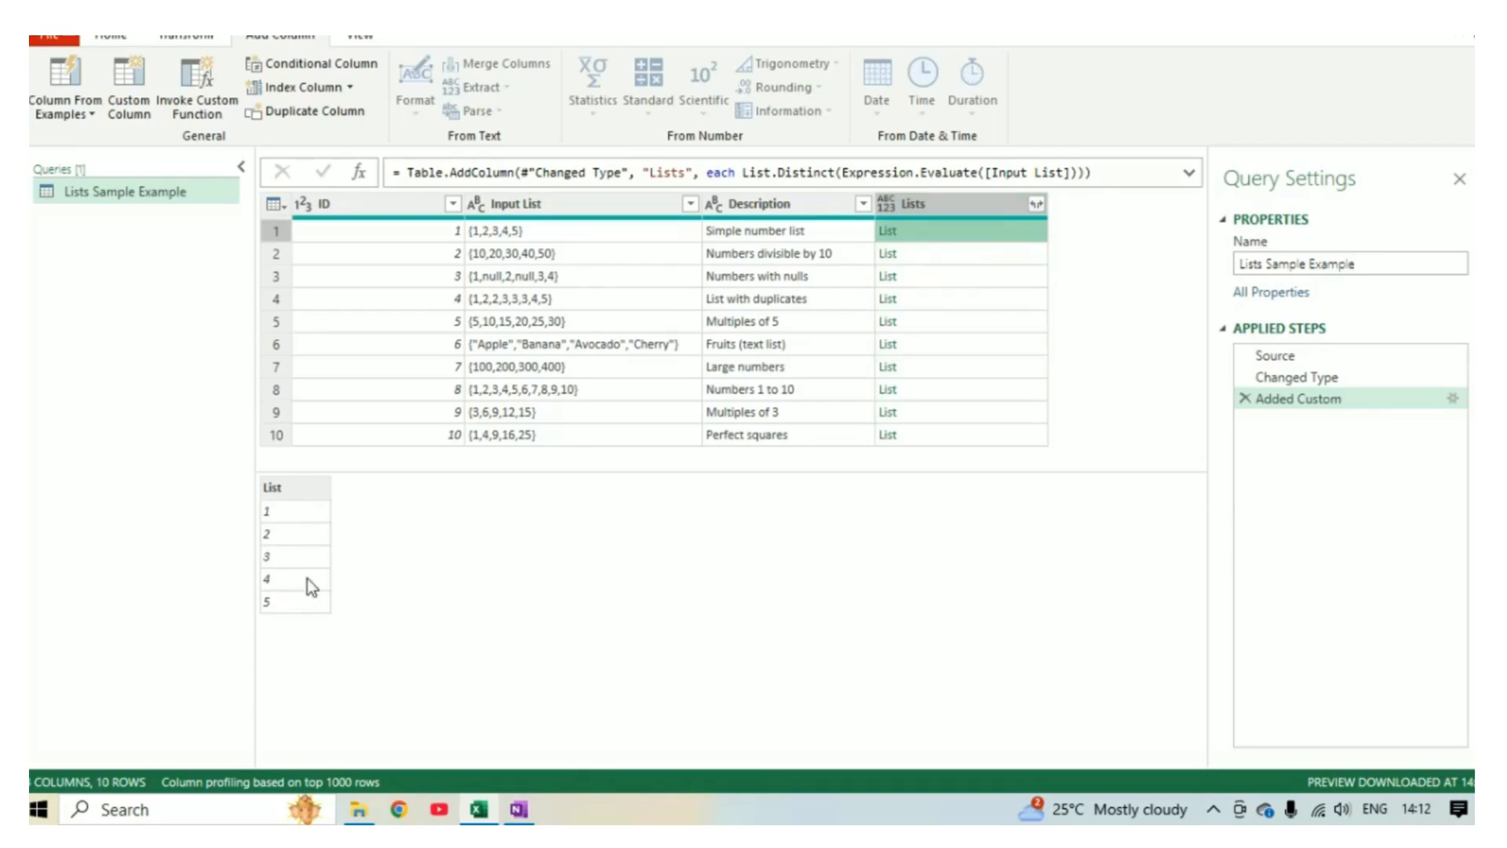
double_click(722, 174)
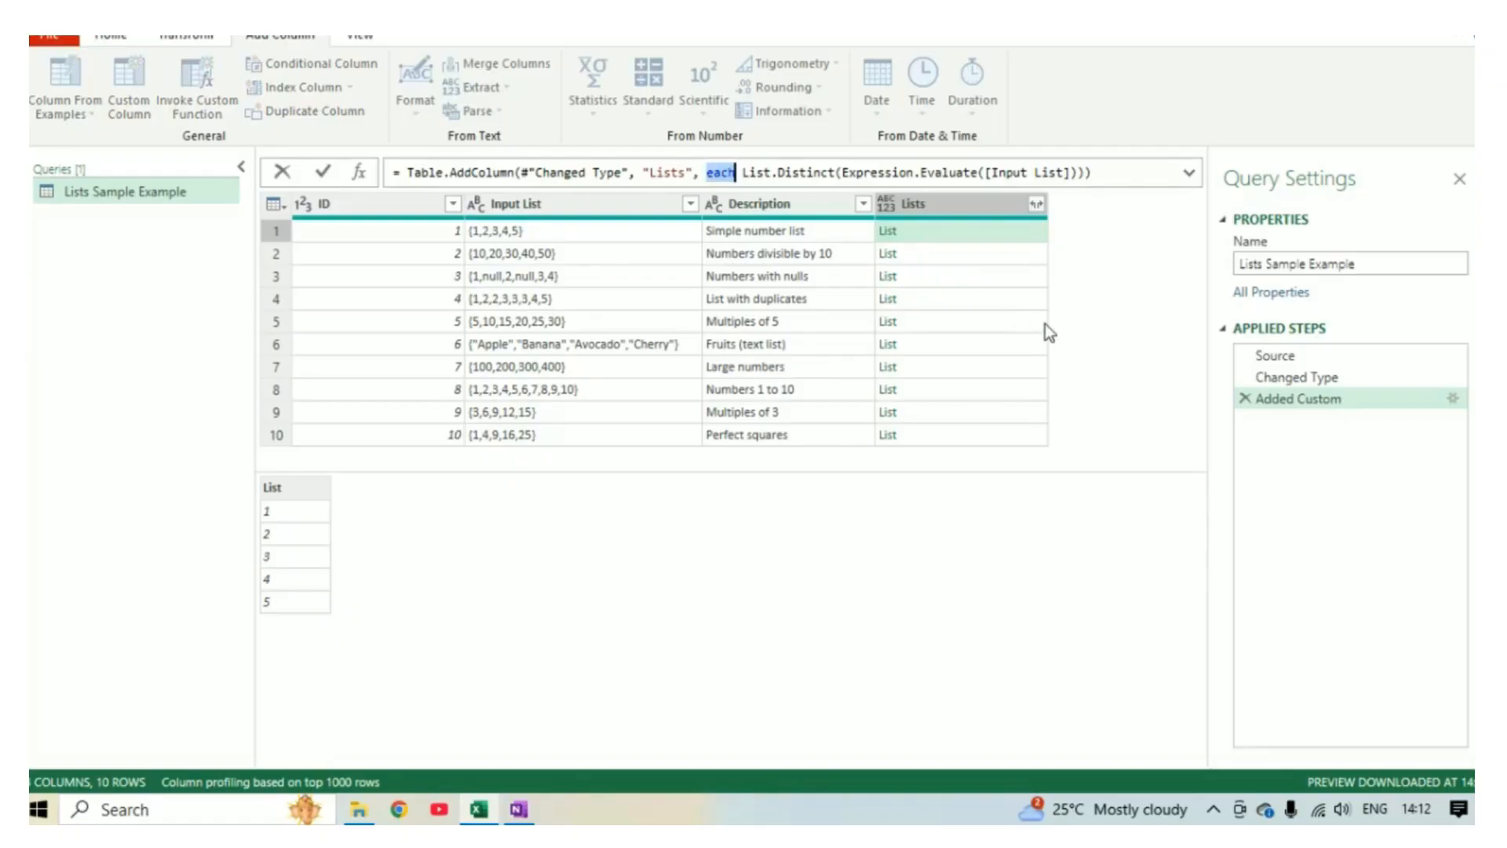
click(1065, 339)
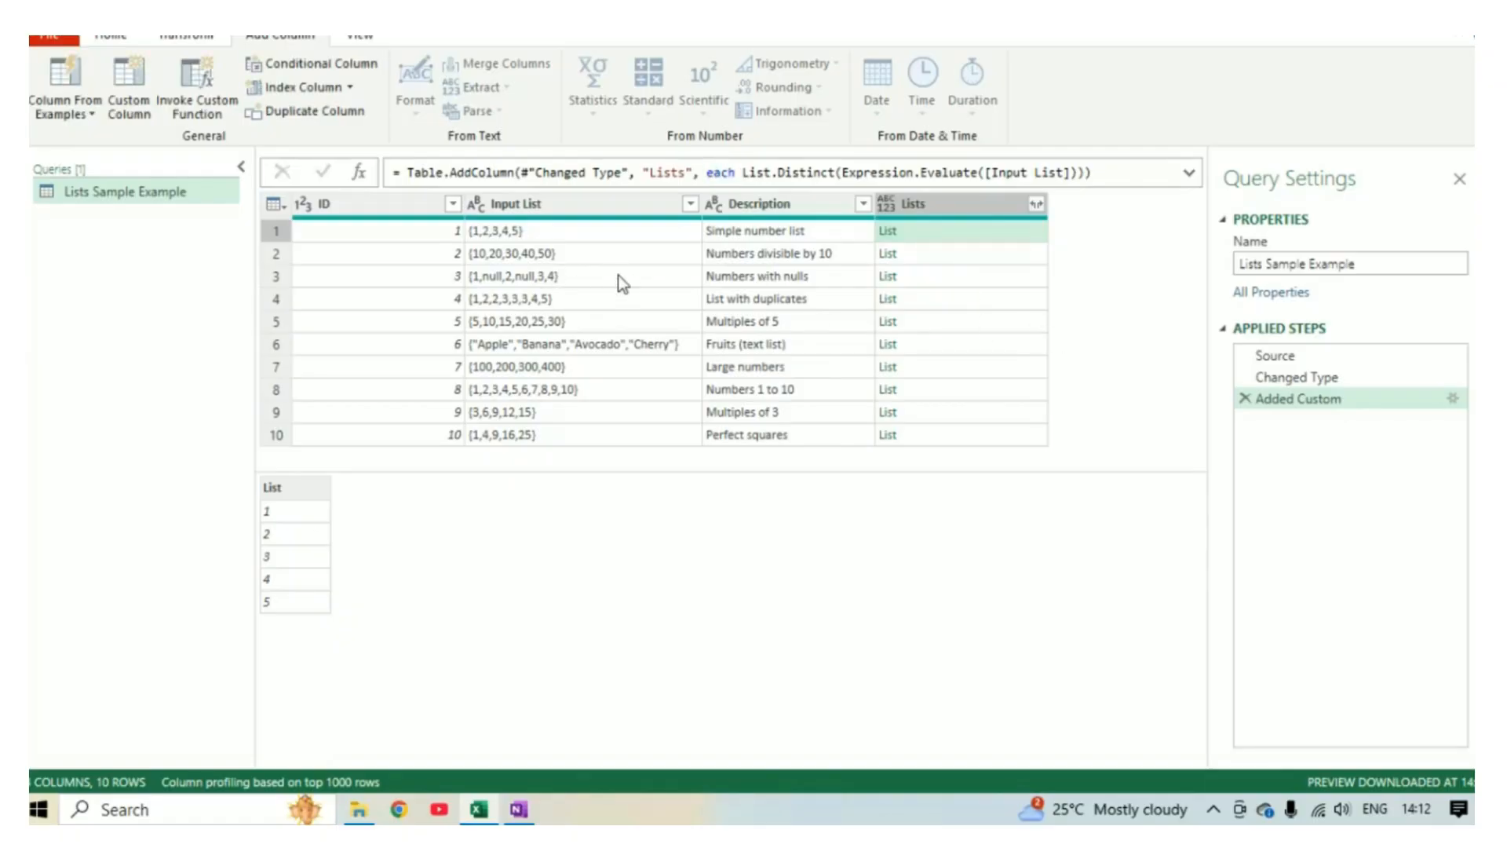
click(962, 276)
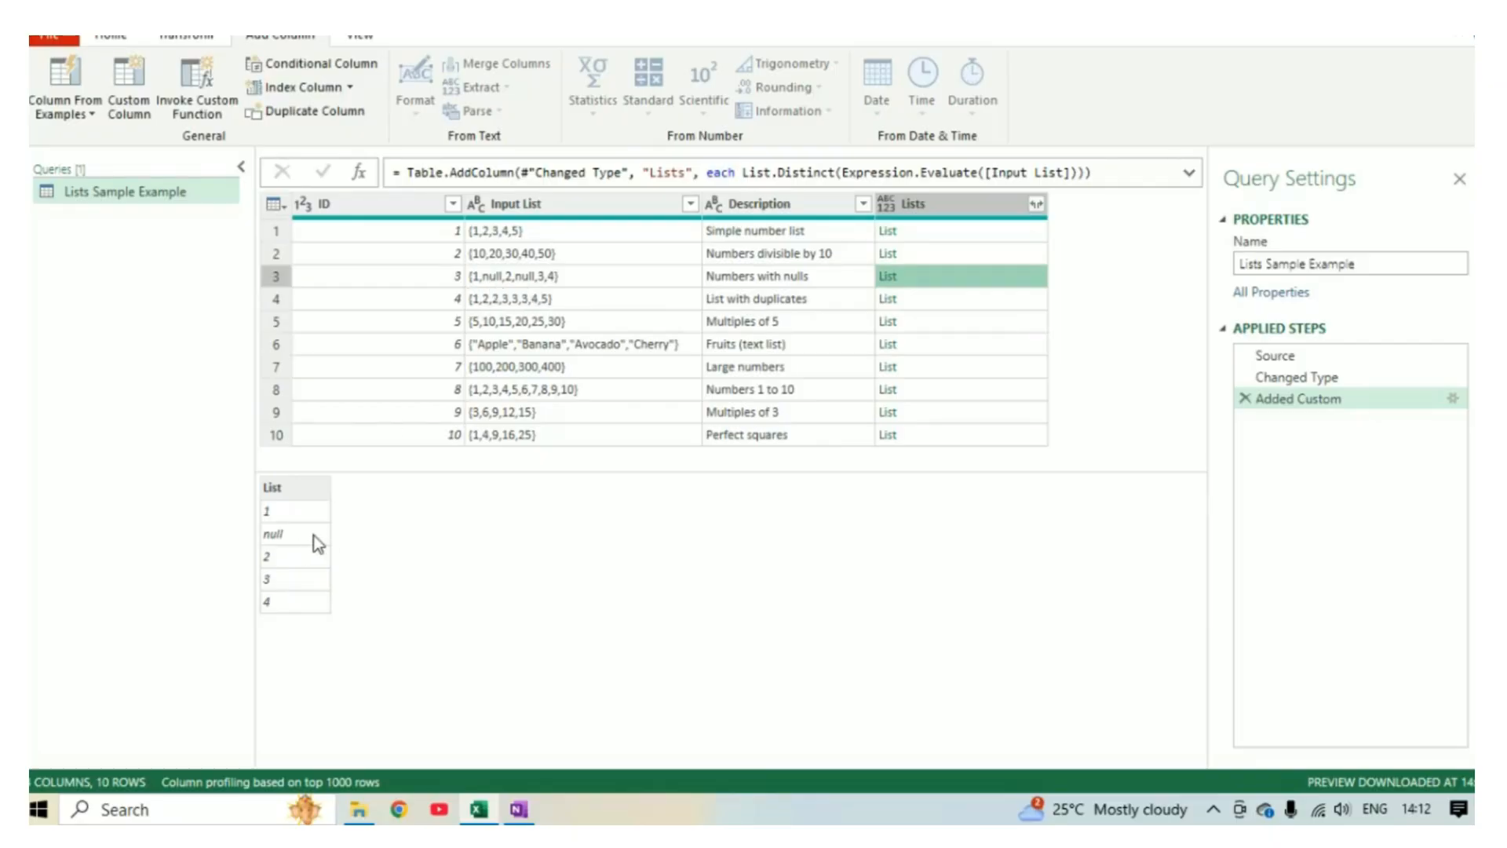
click(935, 300)
click(934, 322)
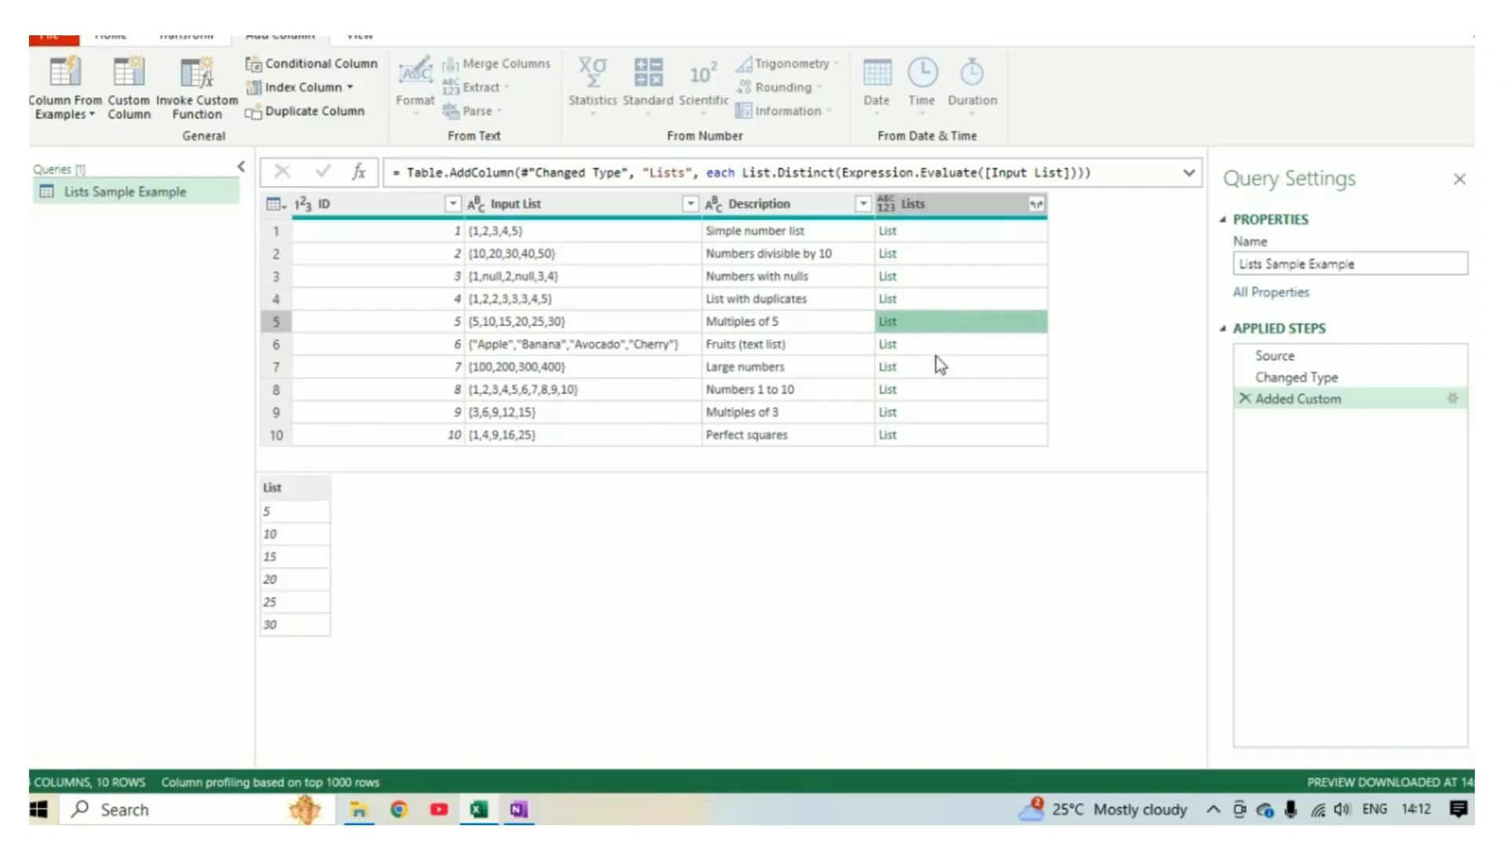
click(919, 349)
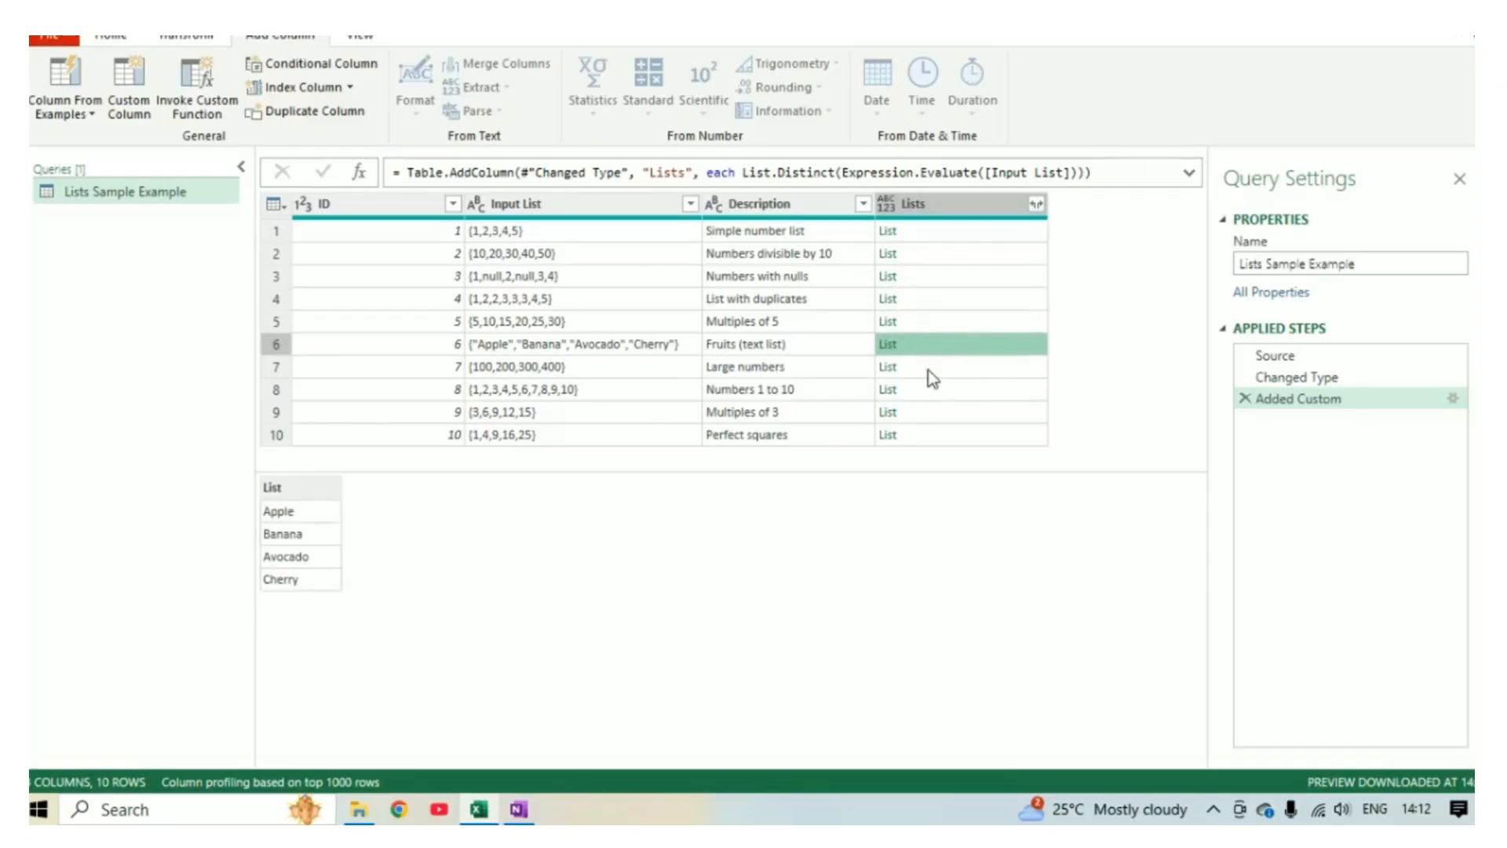
click(929, 370)
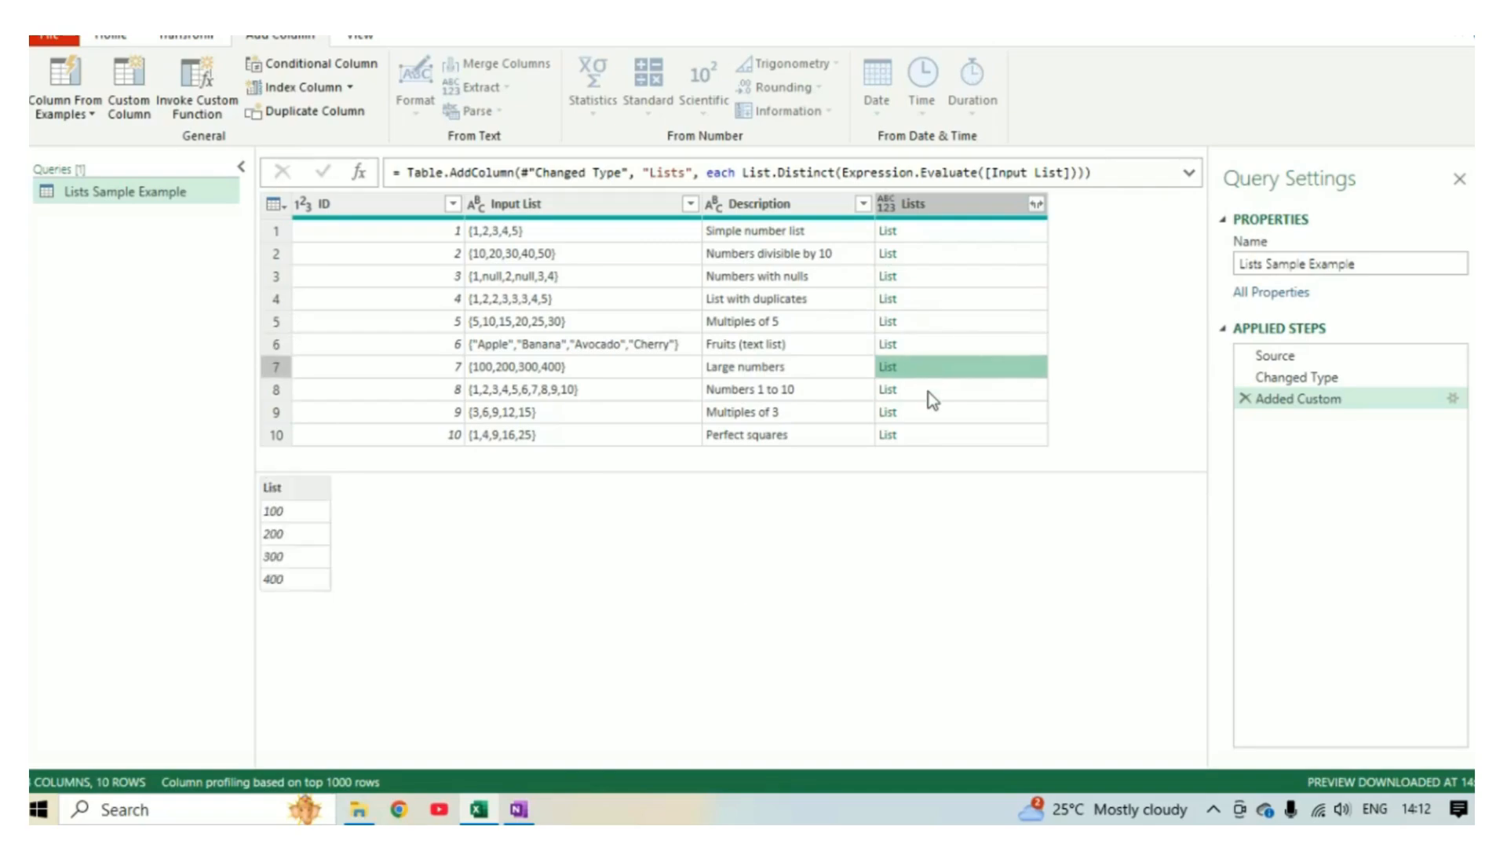
click(928, 392)
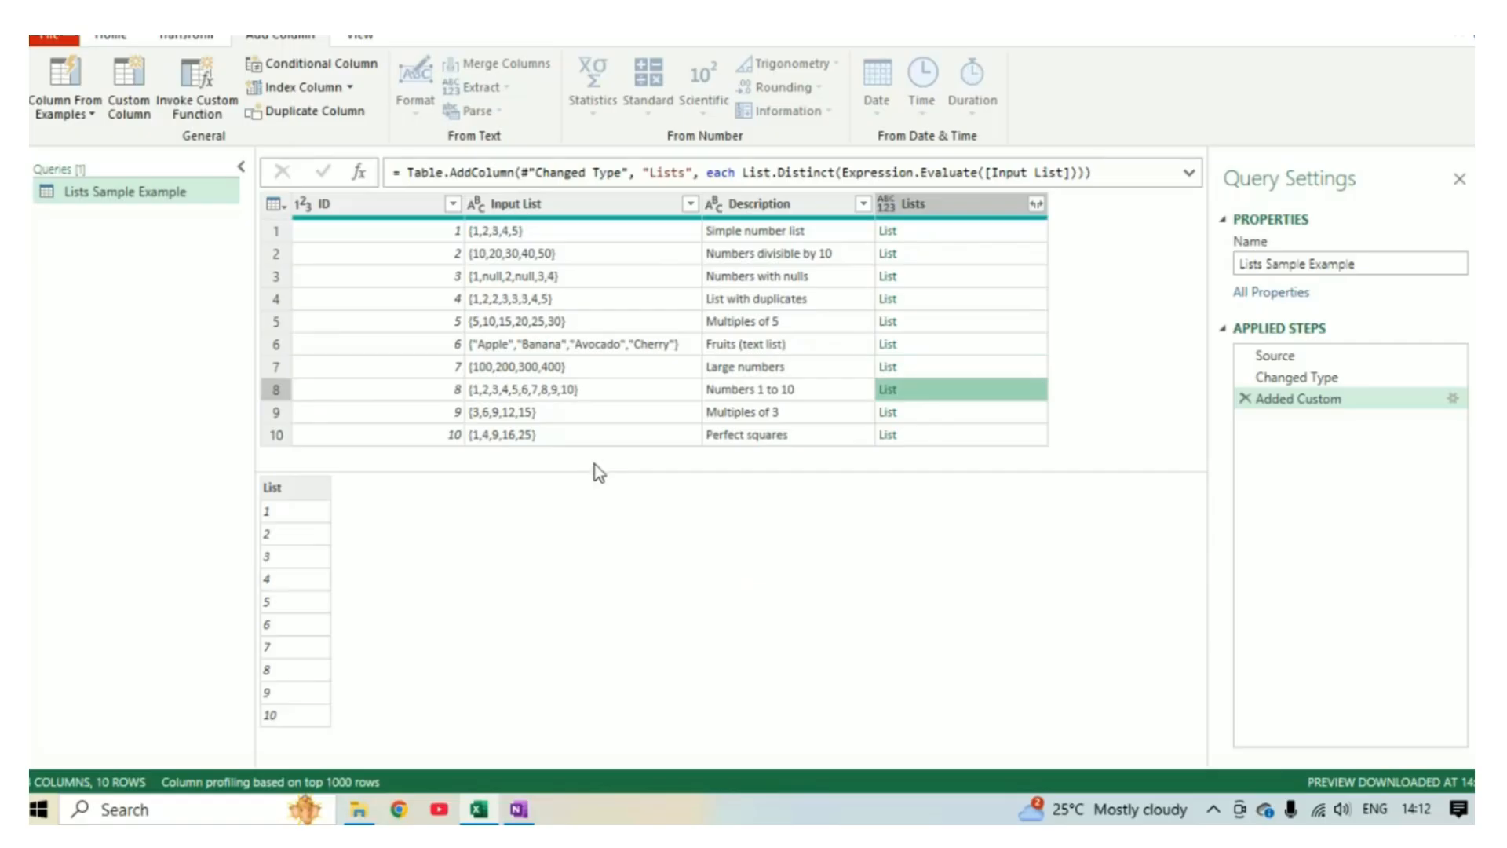
click(793, 206)
click(950, 206)
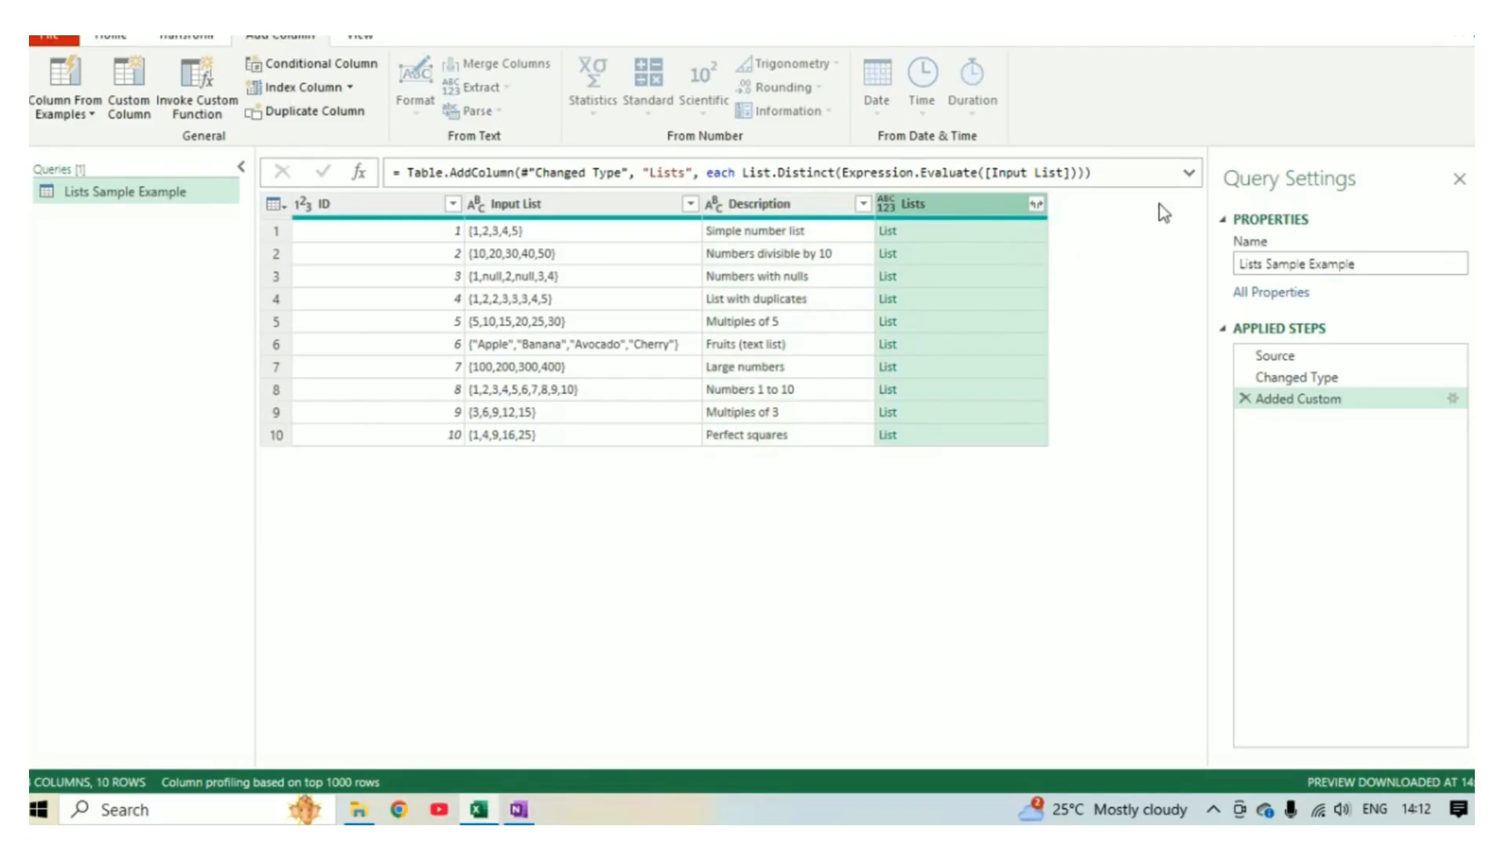
Step: Replace List.Distinct with List.RemoveNulls in the Added Custom formula, apply it, and inspect the resulting lists for rows 1 and 3
double_click(812, 172)
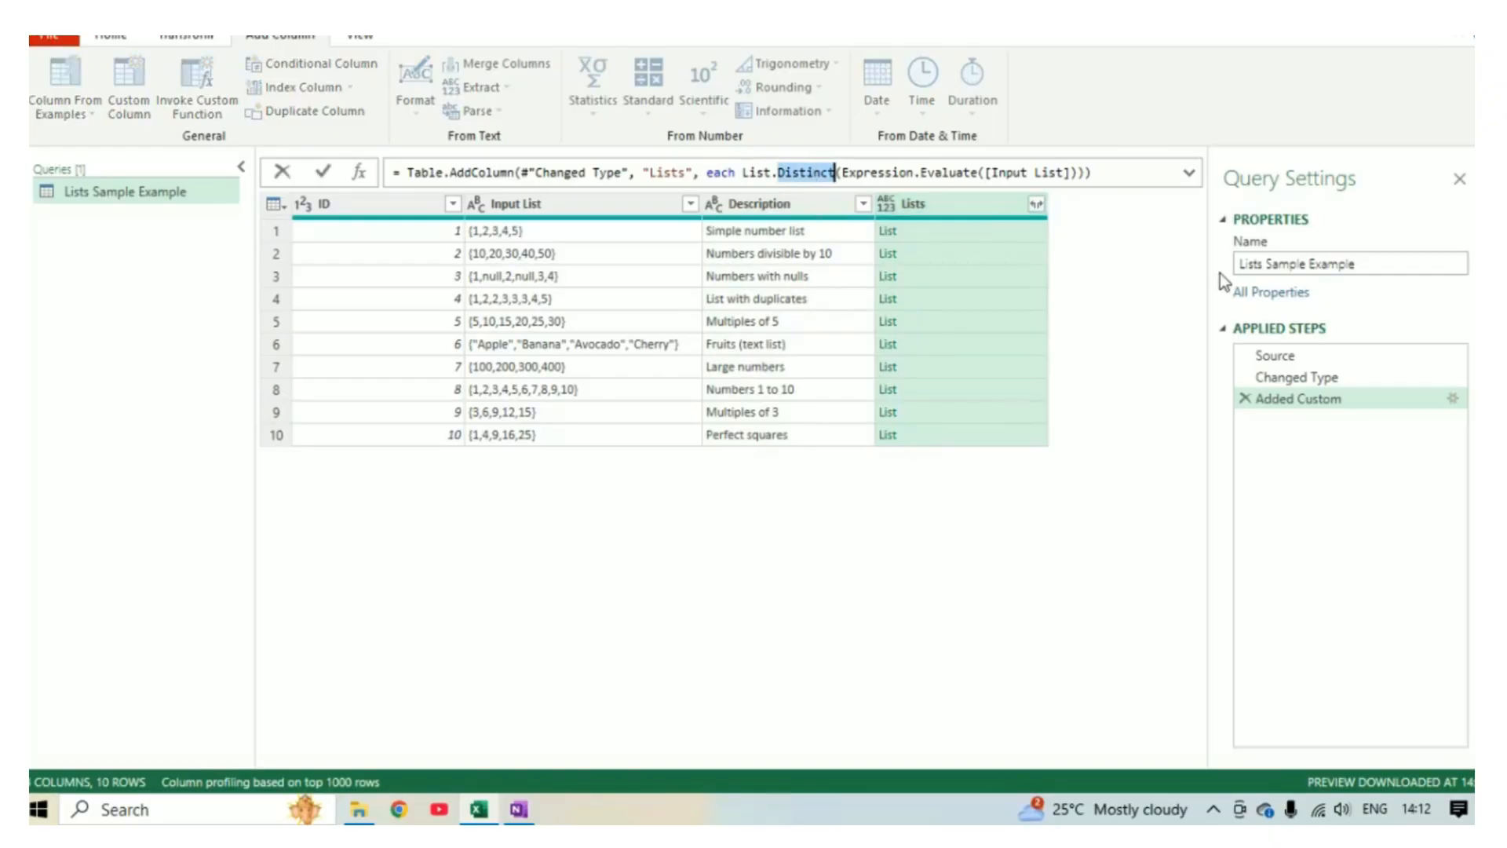
text(Remove)
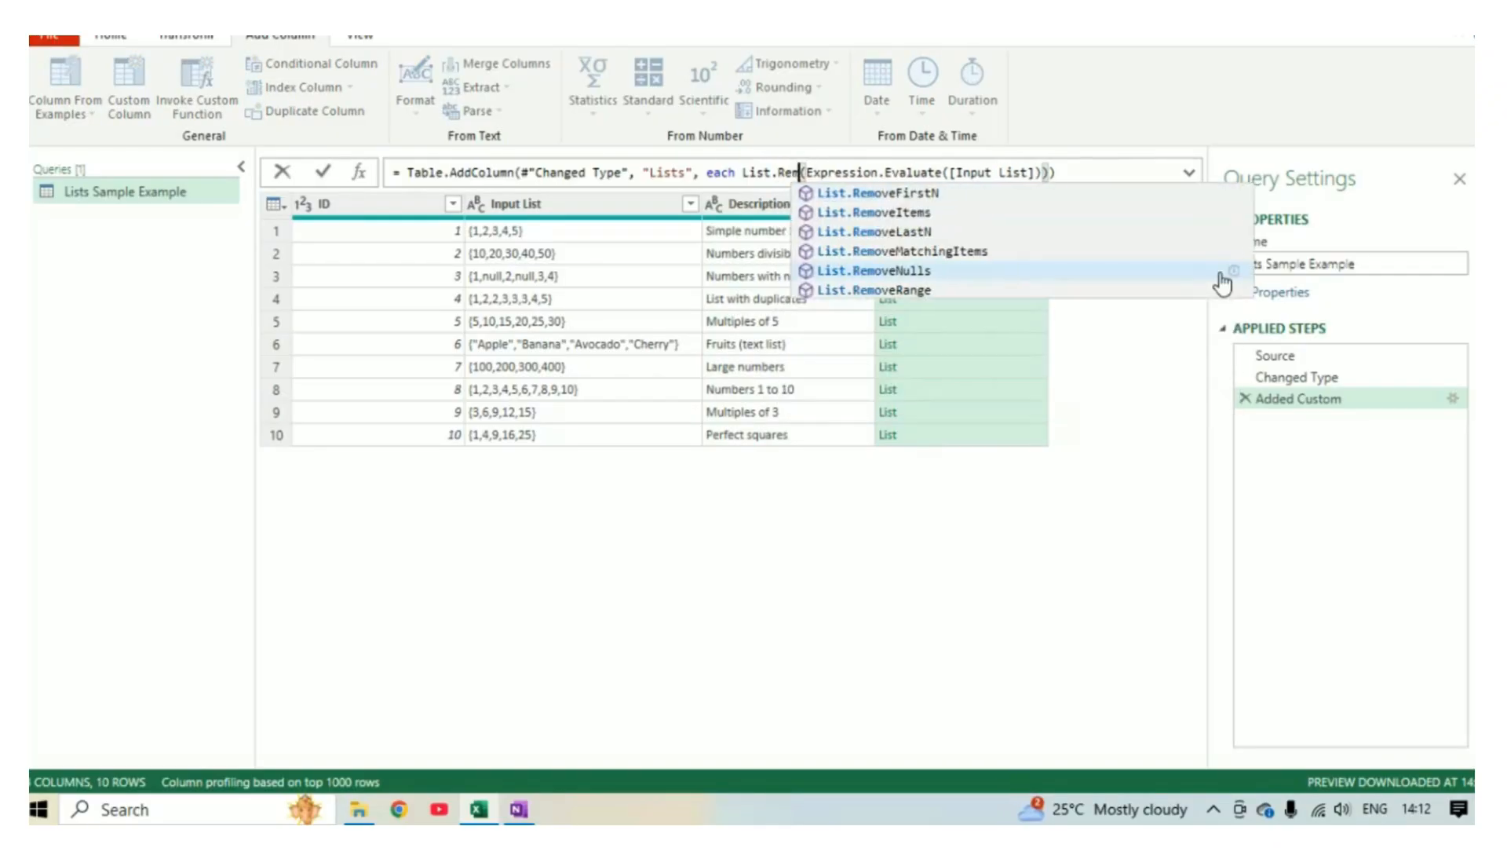
text(Nulls)
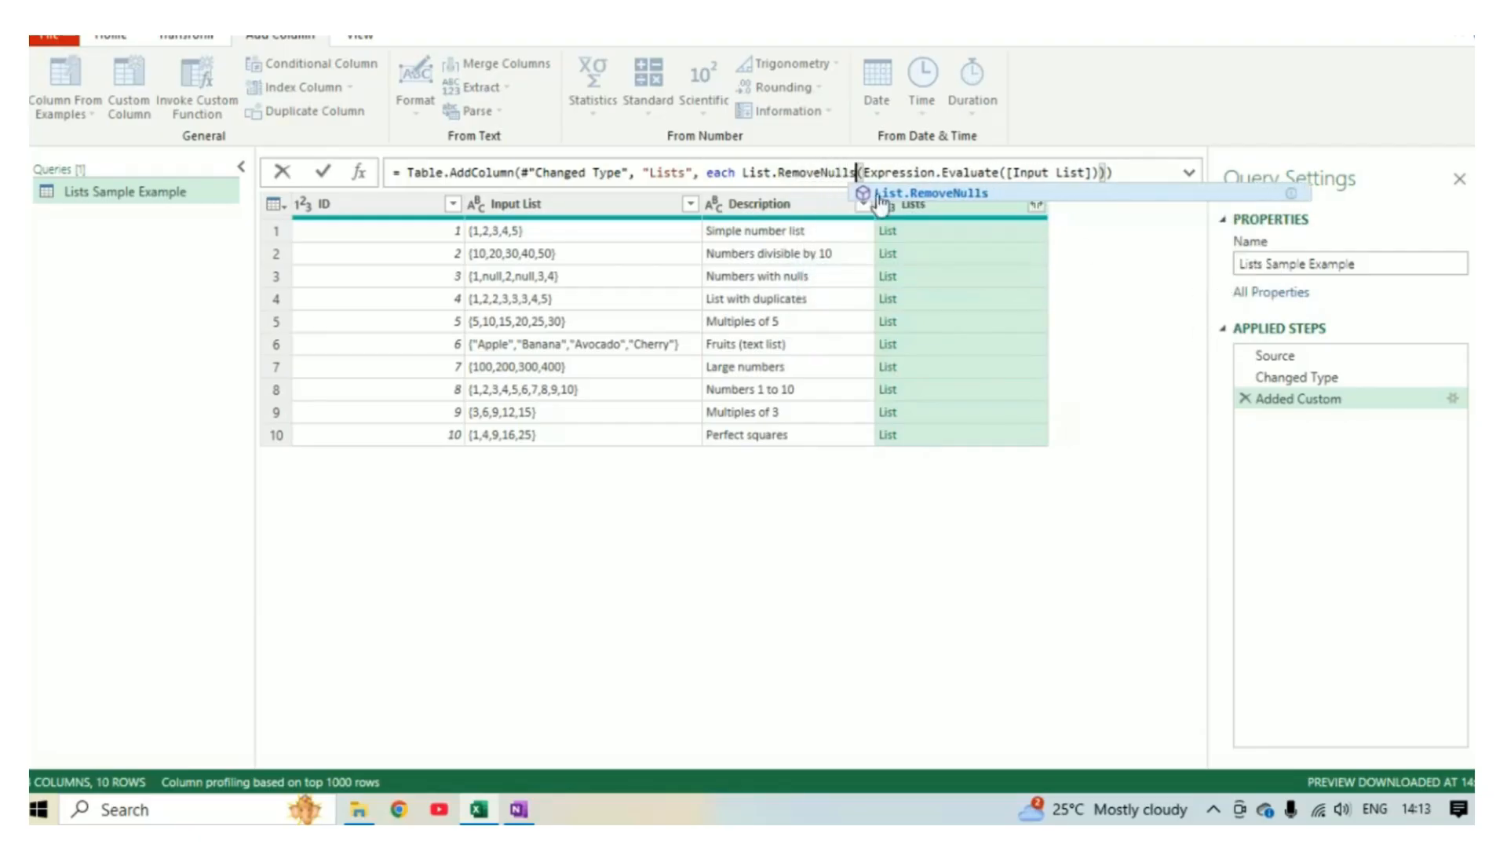
key(Return)
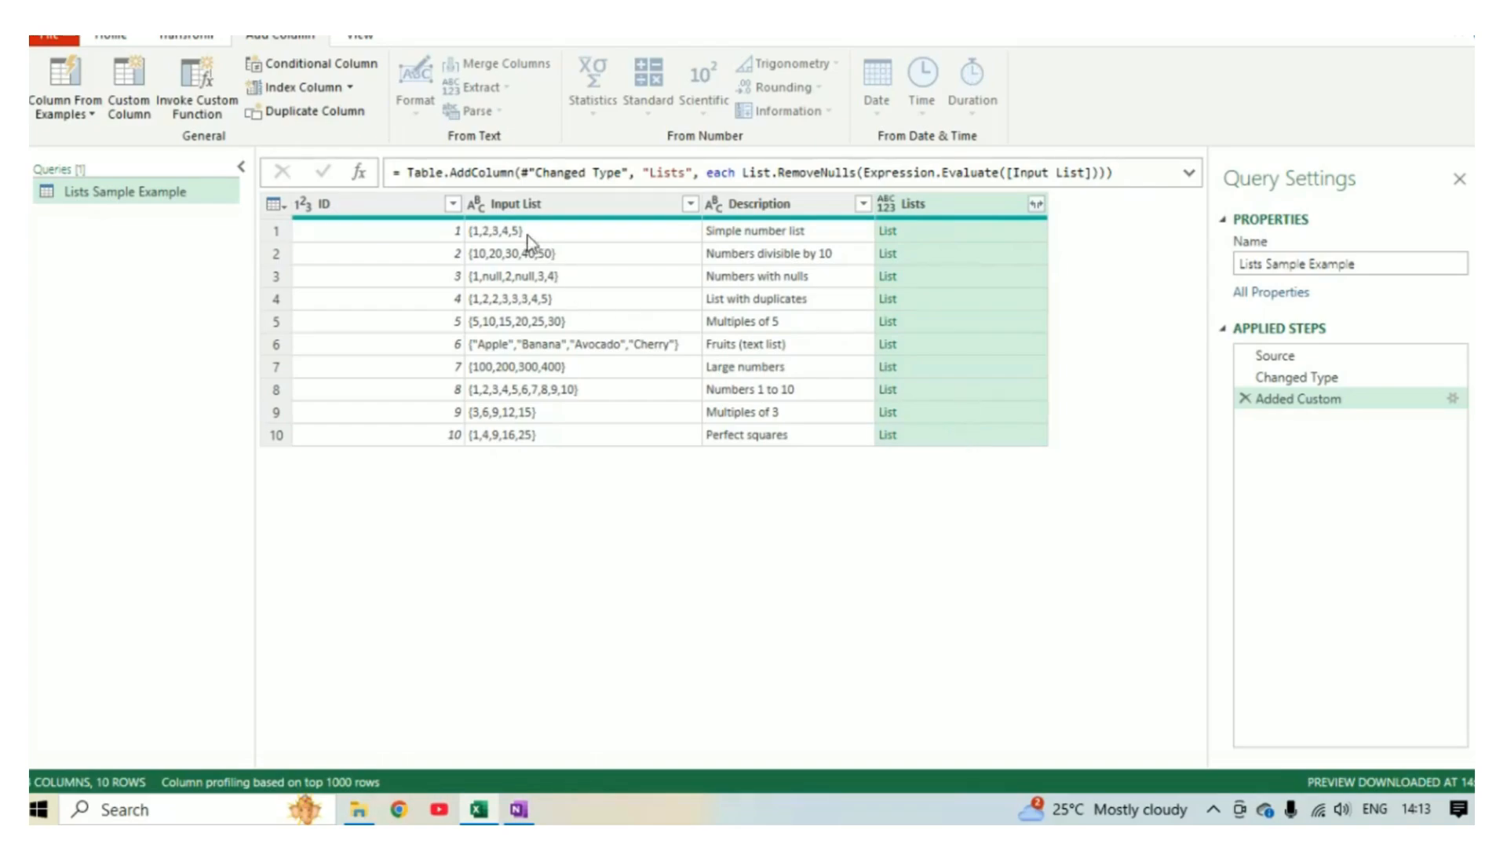
click(940, 237)
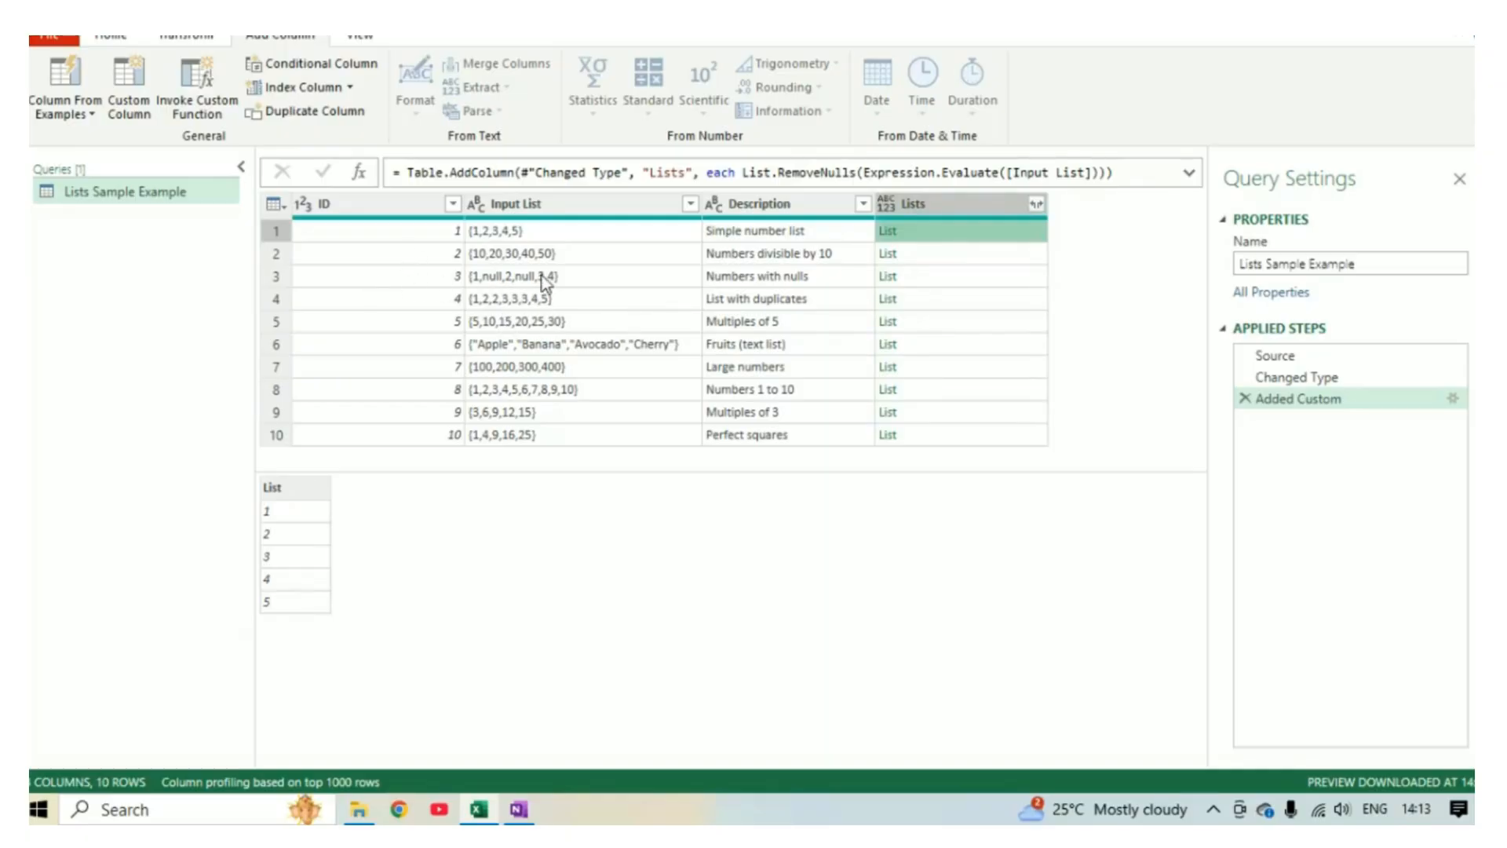
click(502, 281)
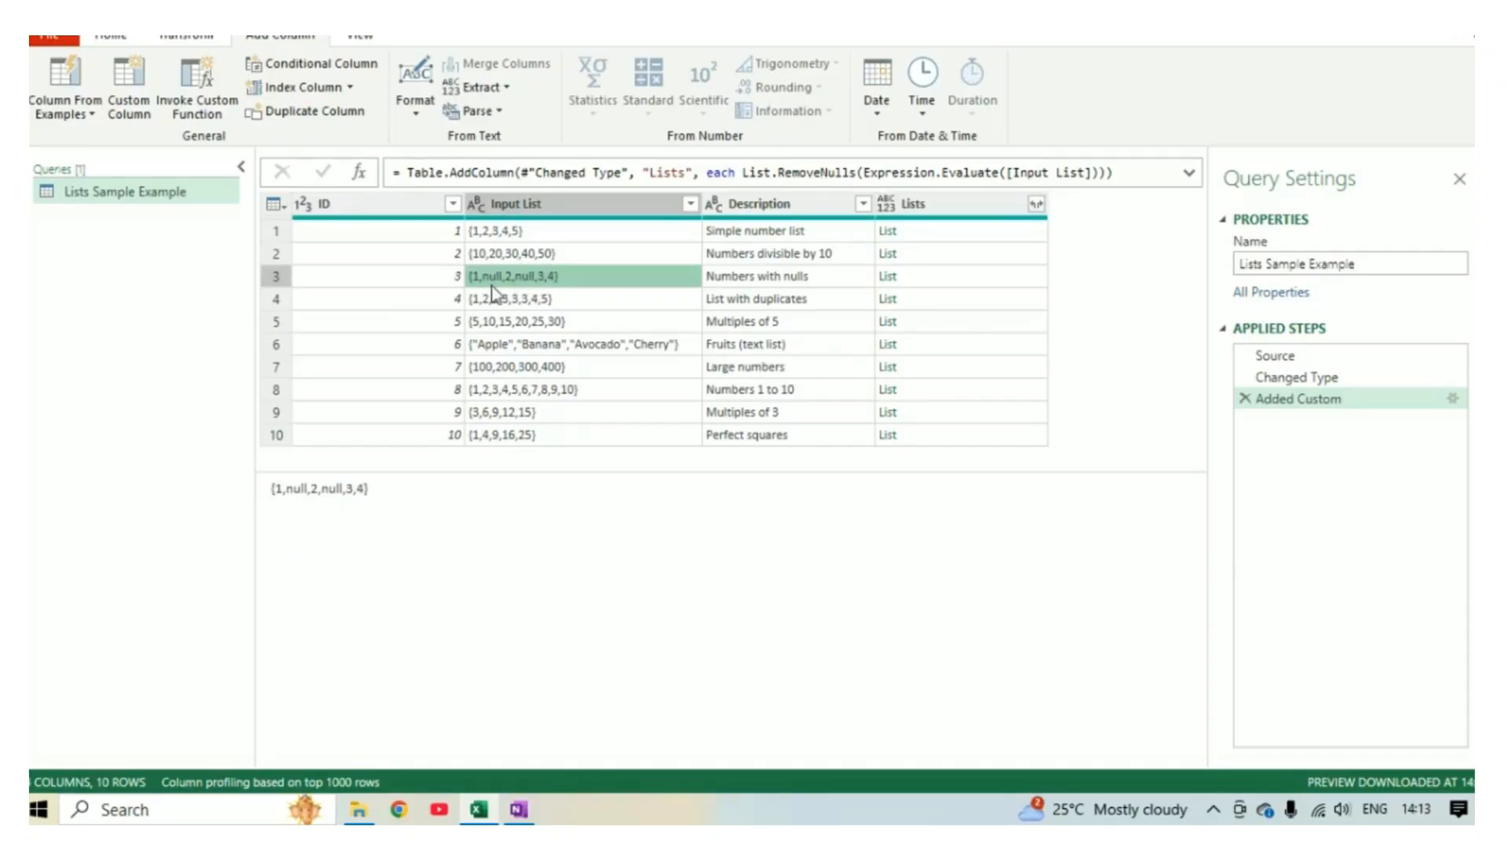
click(806, 282)
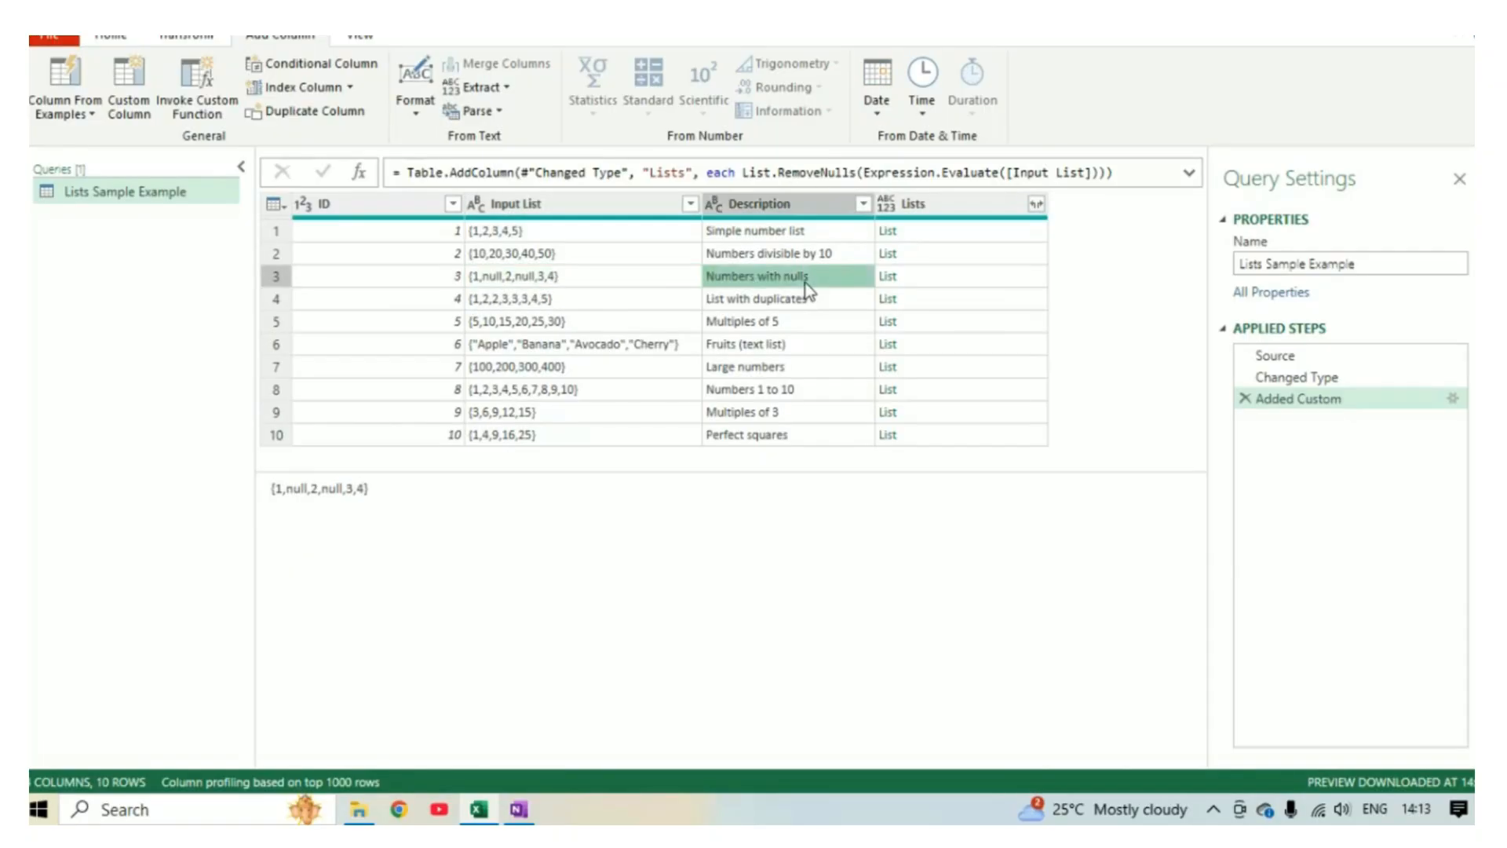
click(958, 279)
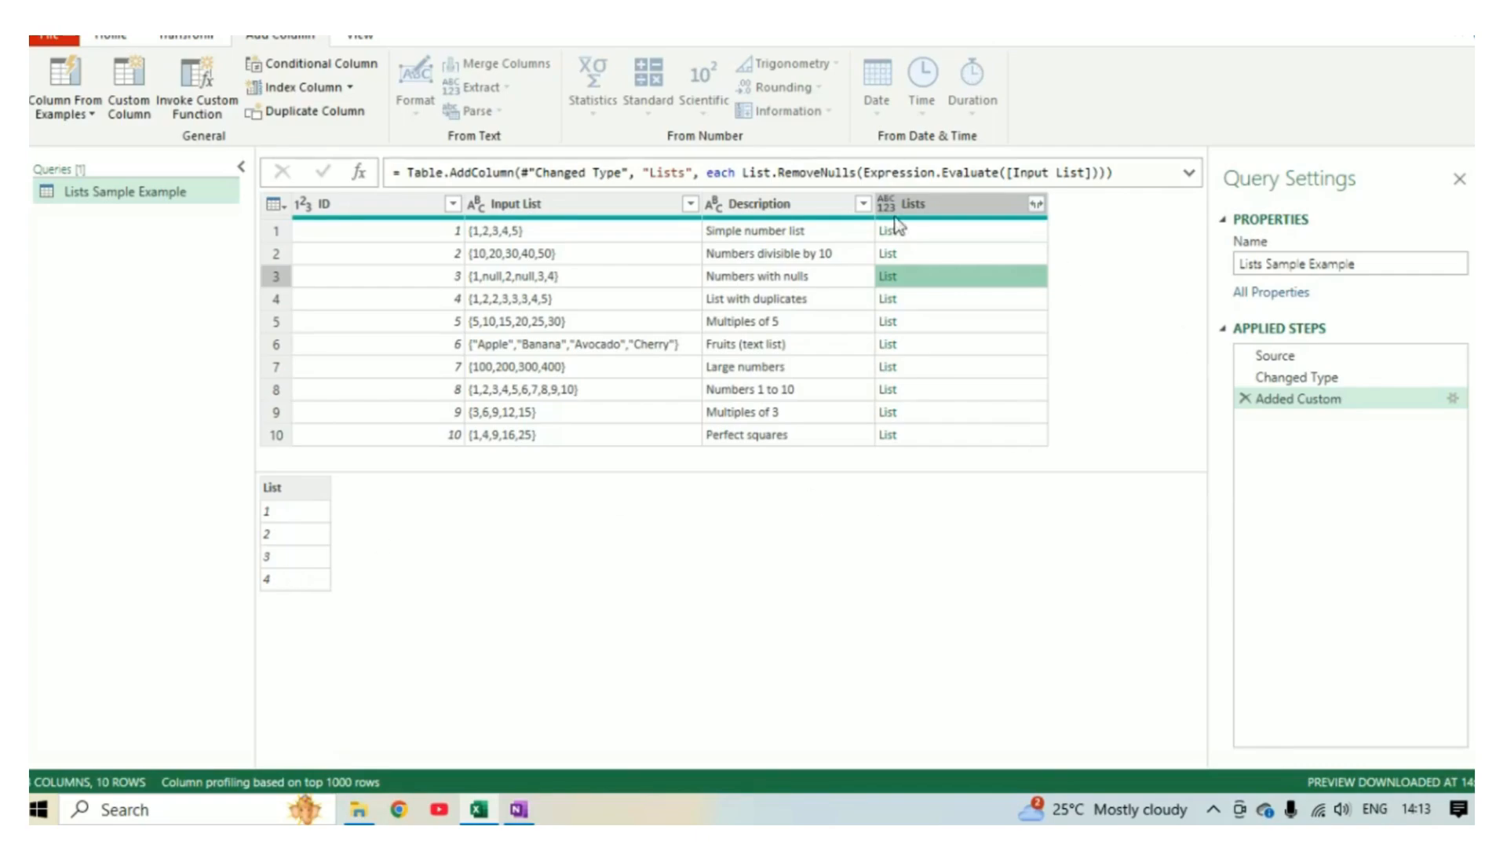
Step: Change the Added Custom formula to use List.Sort, apply it, and inspect the resulting list in row 1
double_click(818, 173)
text(Sort)
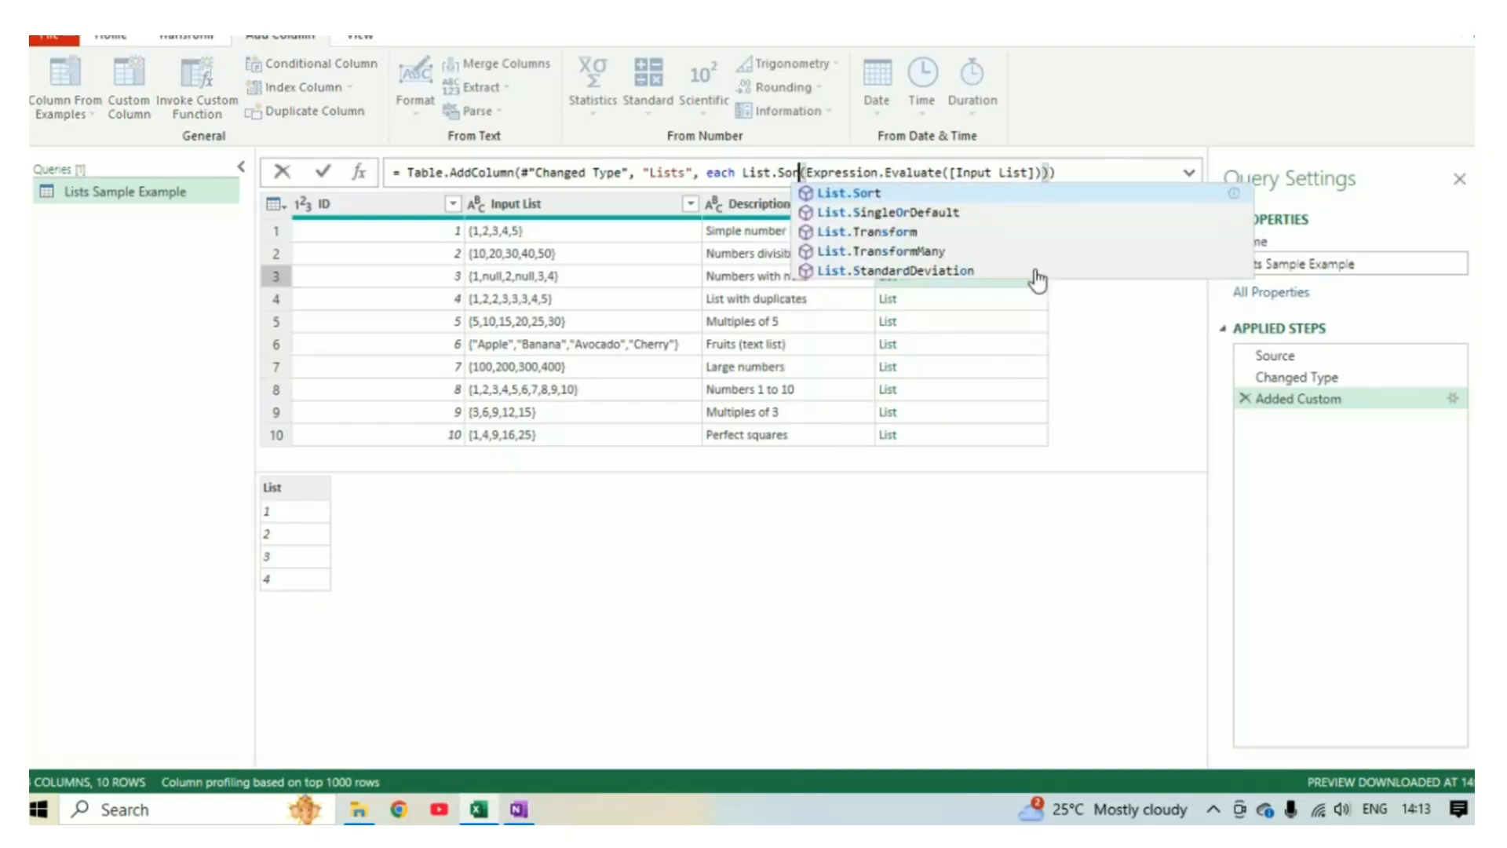
click(863, 193)
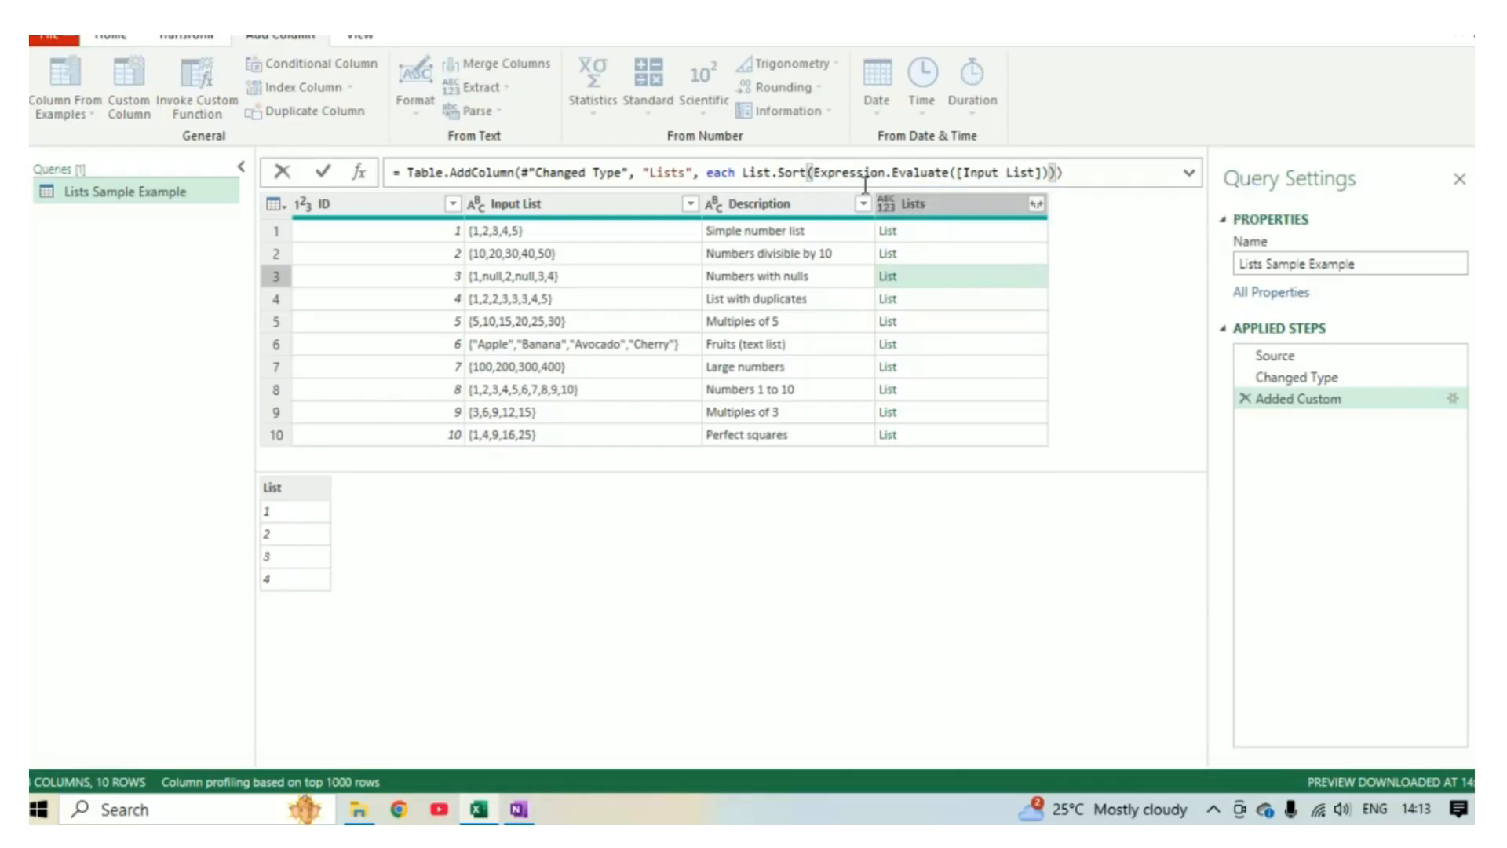
key(Return)
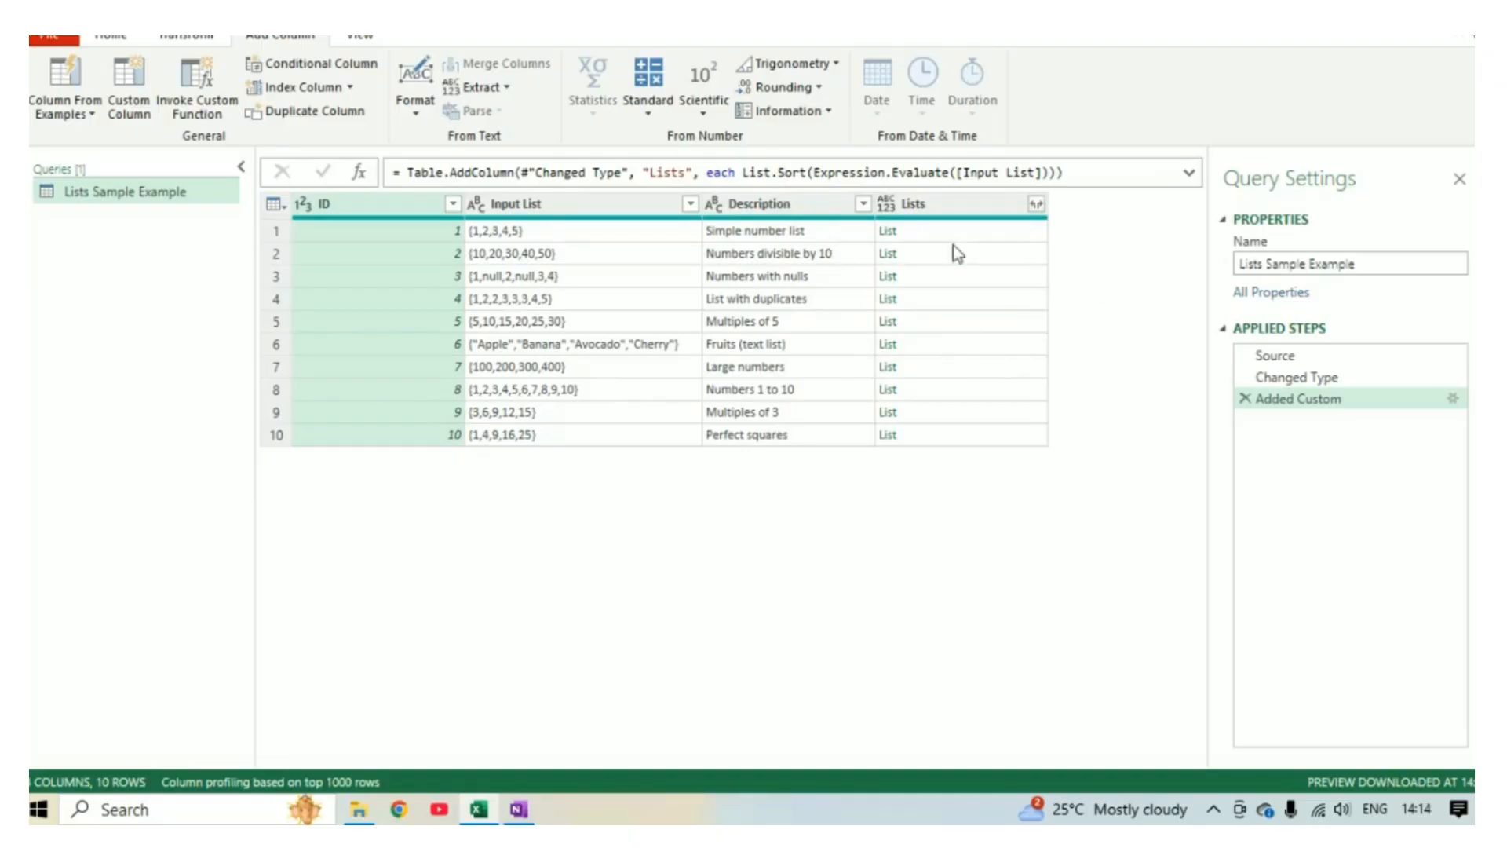
click(906, 233)
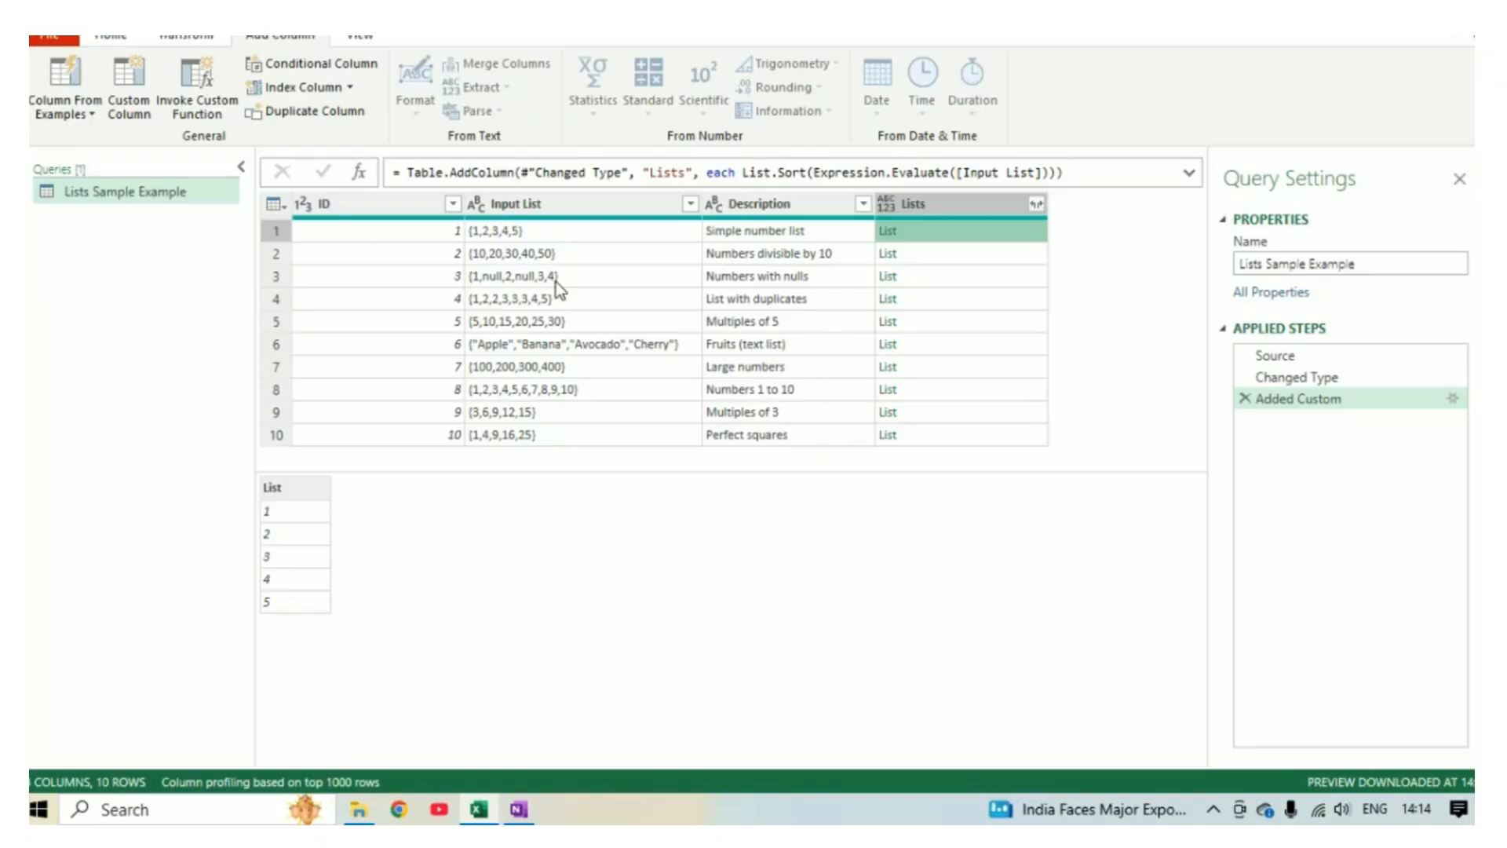
Step: Replace List.Sort with List.Reverse in the Added Custom formula, apply it, and inspect the lists in row 1 and the fruits row
click(793, 171)
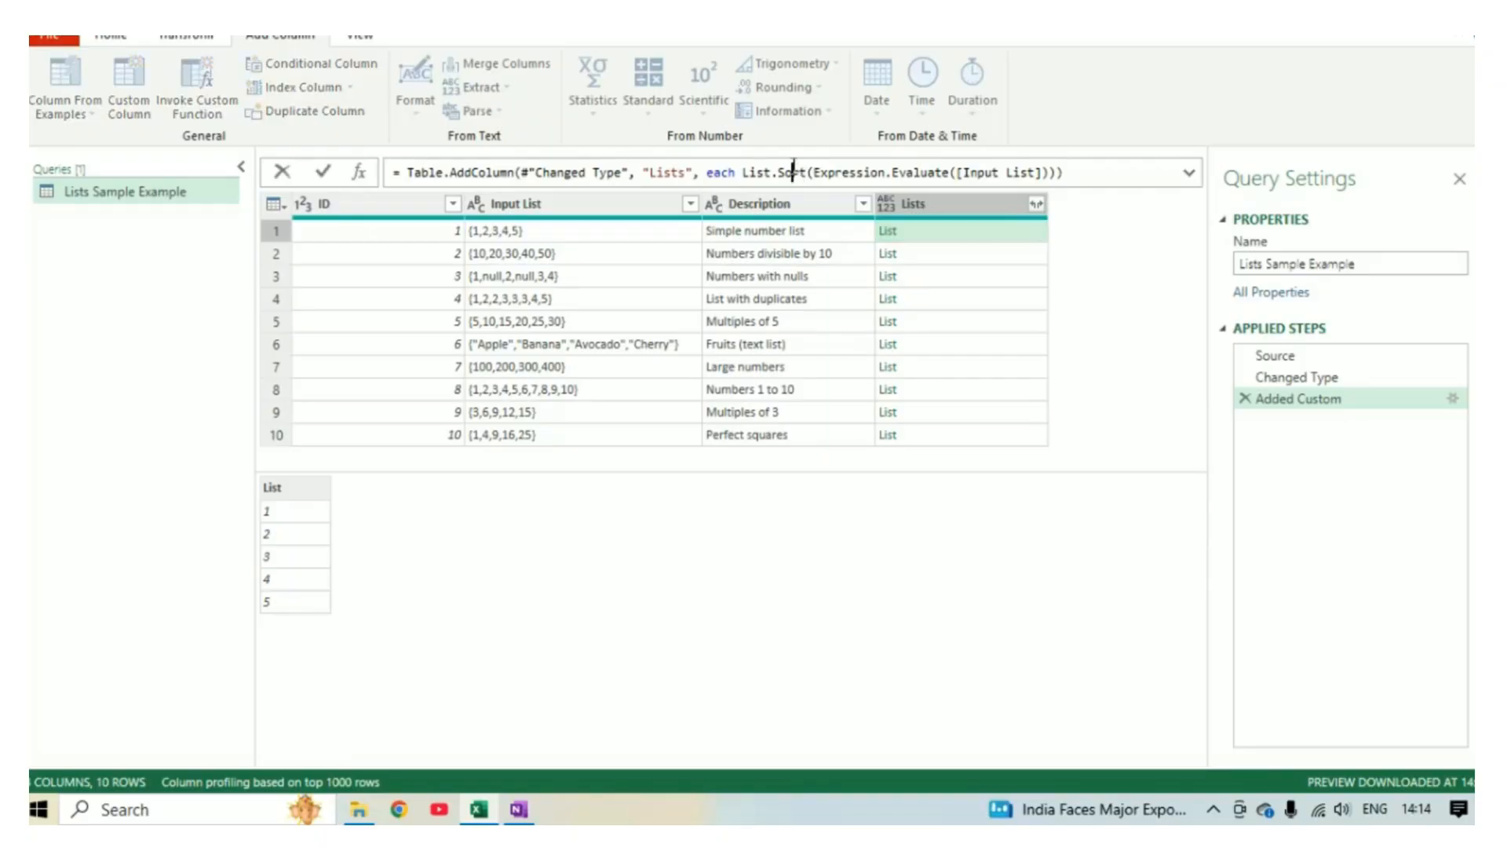
double_click(793, 171)
text(Rev)
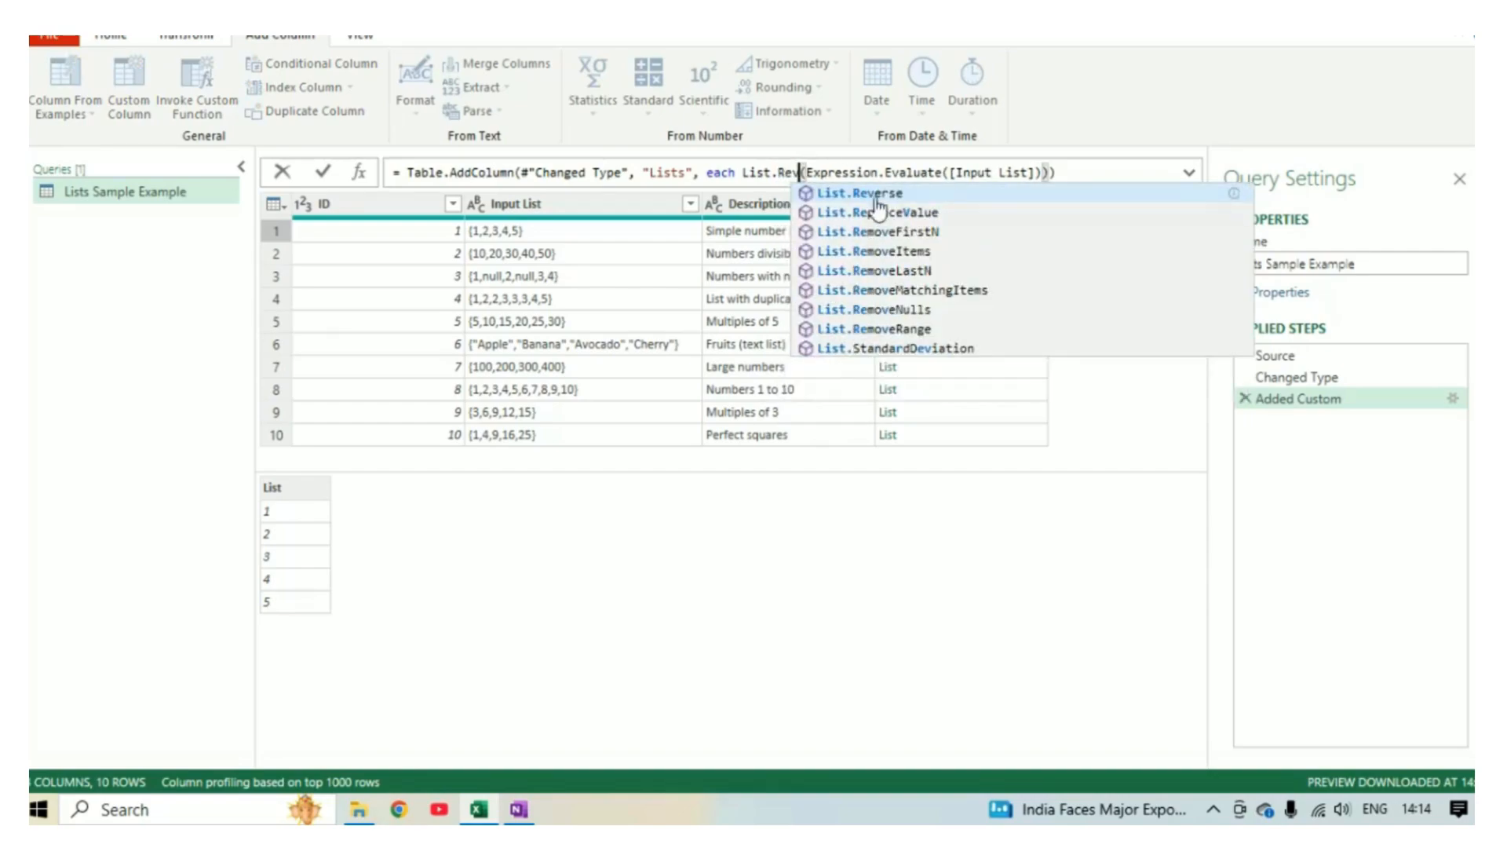
click(873, 193)
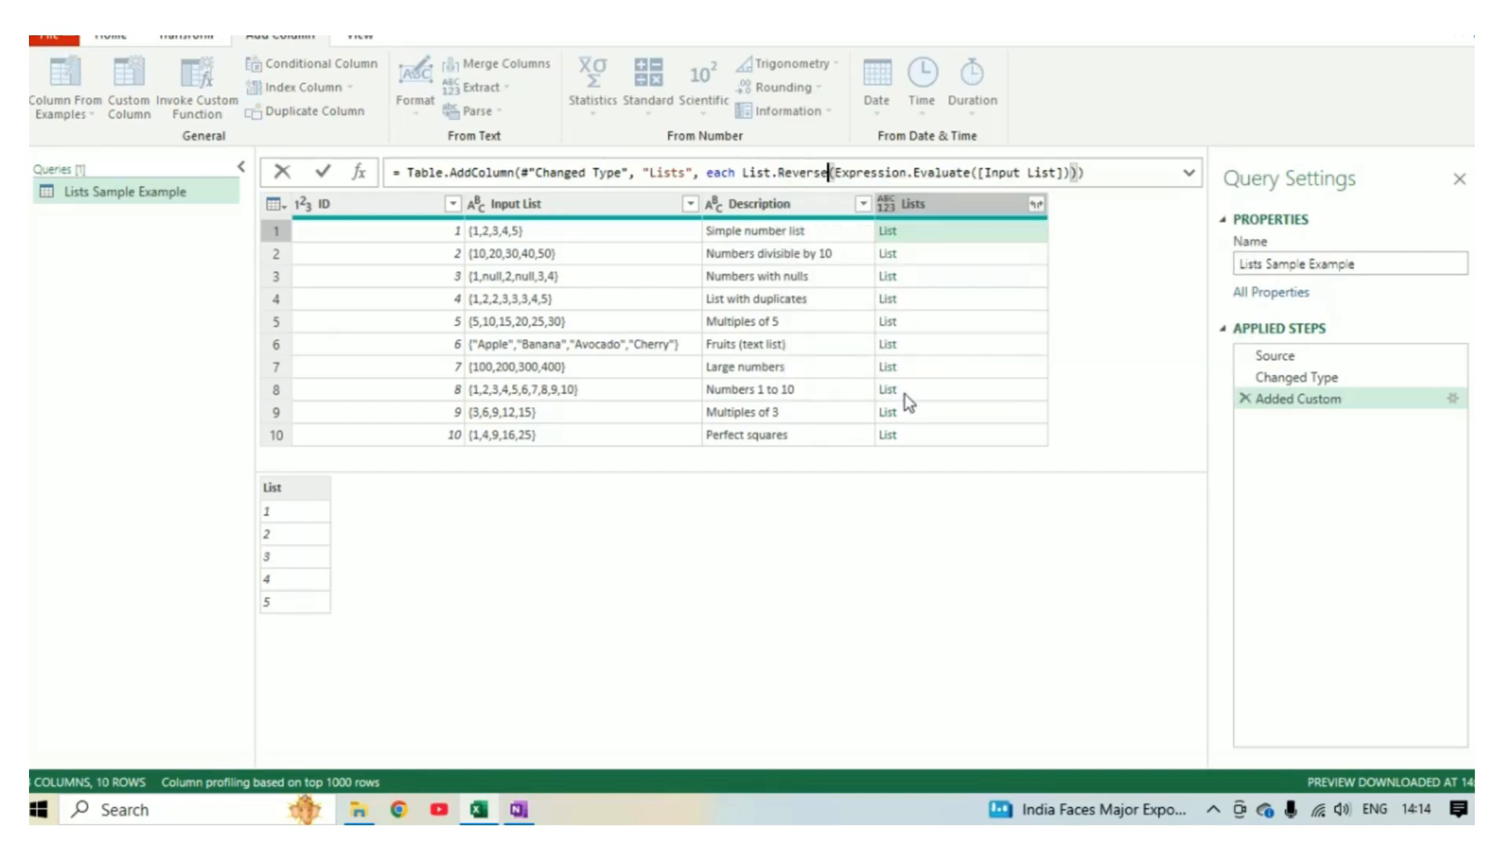
key(Return)
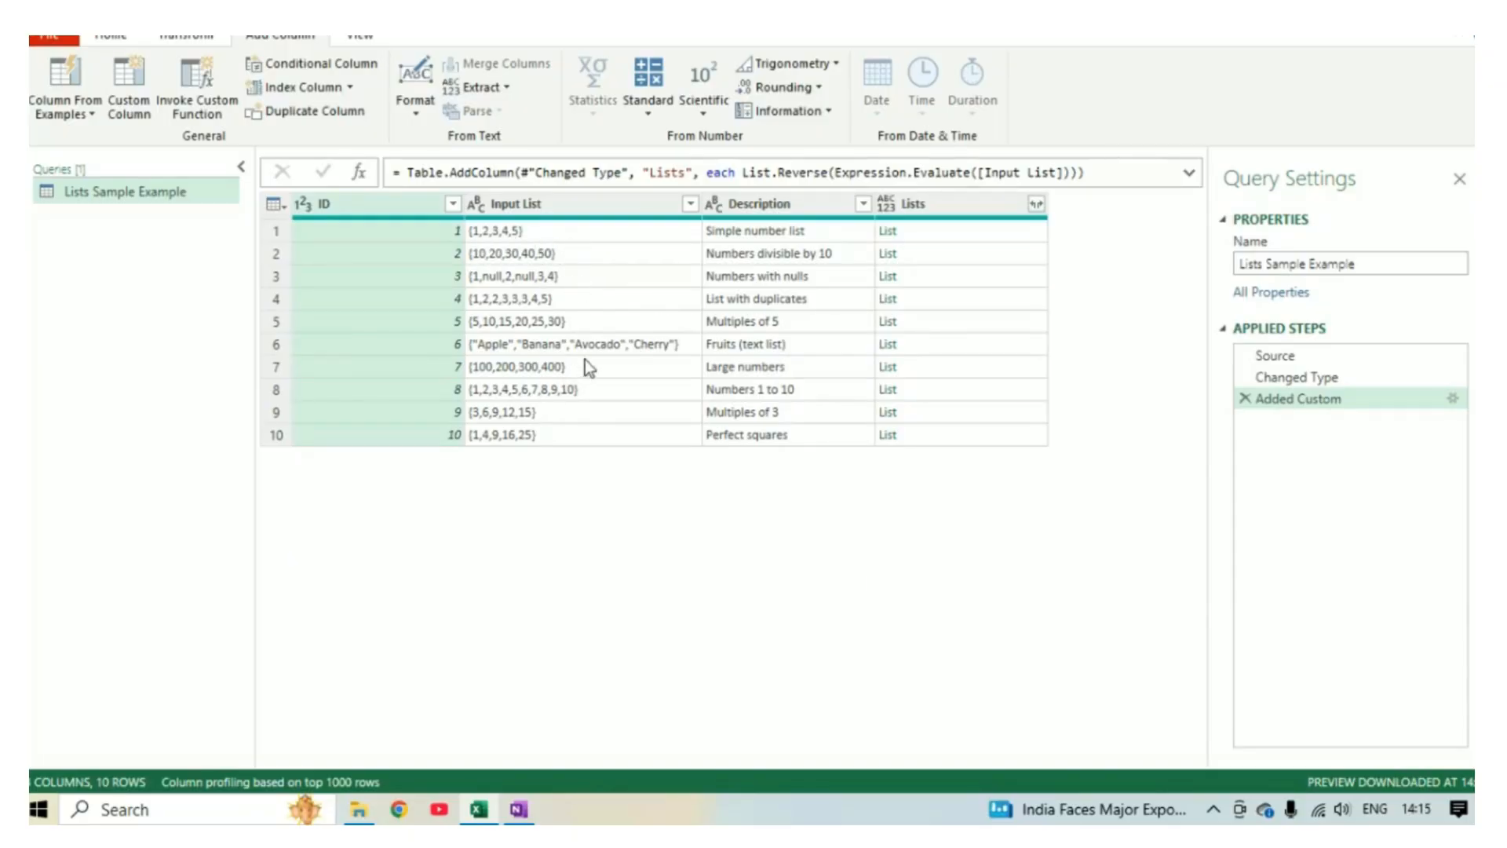
click(931, 238)
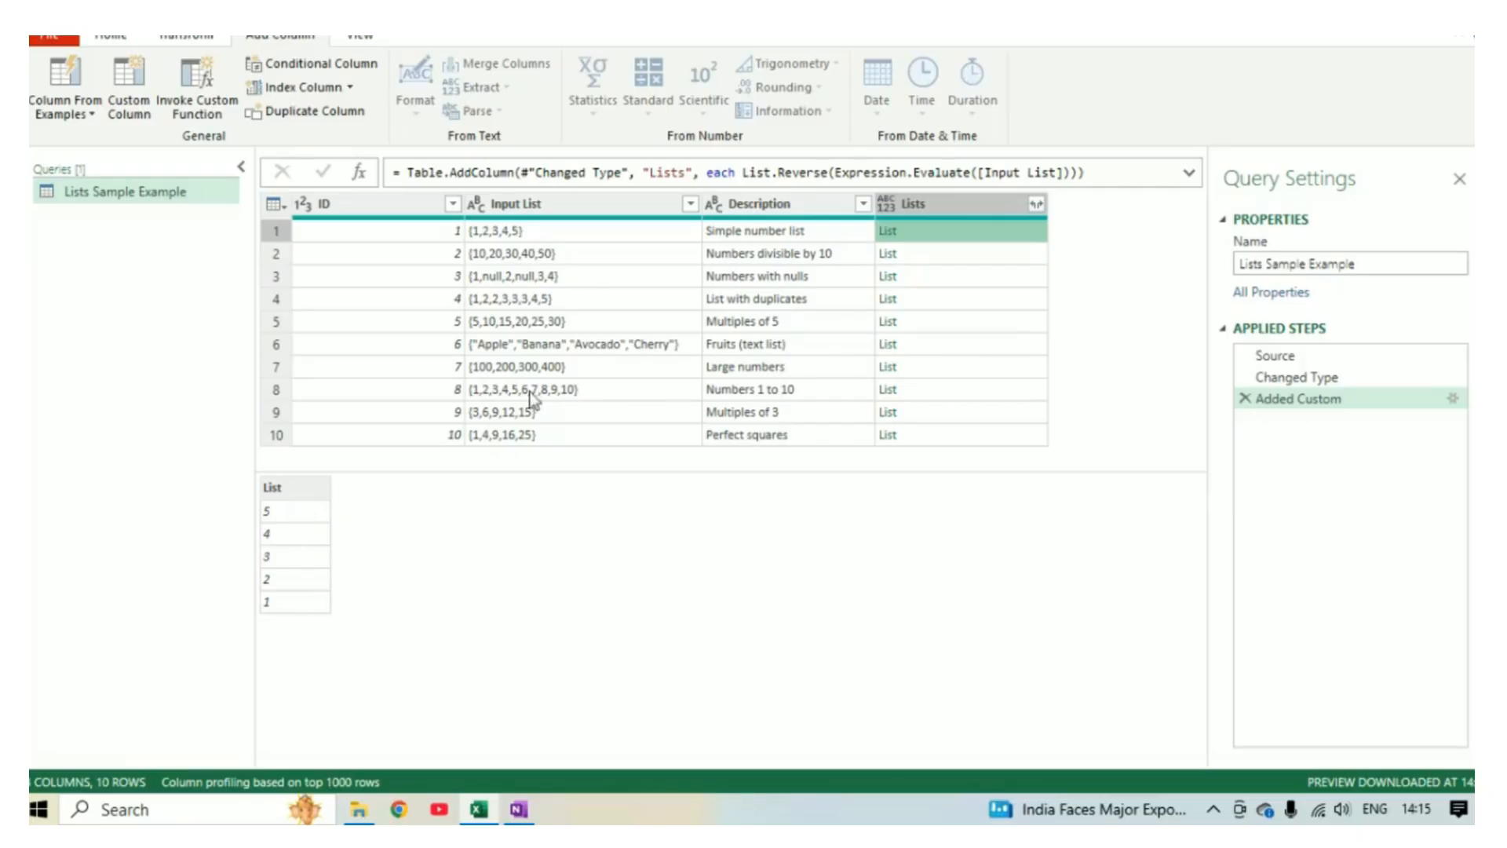
click(933, 345)
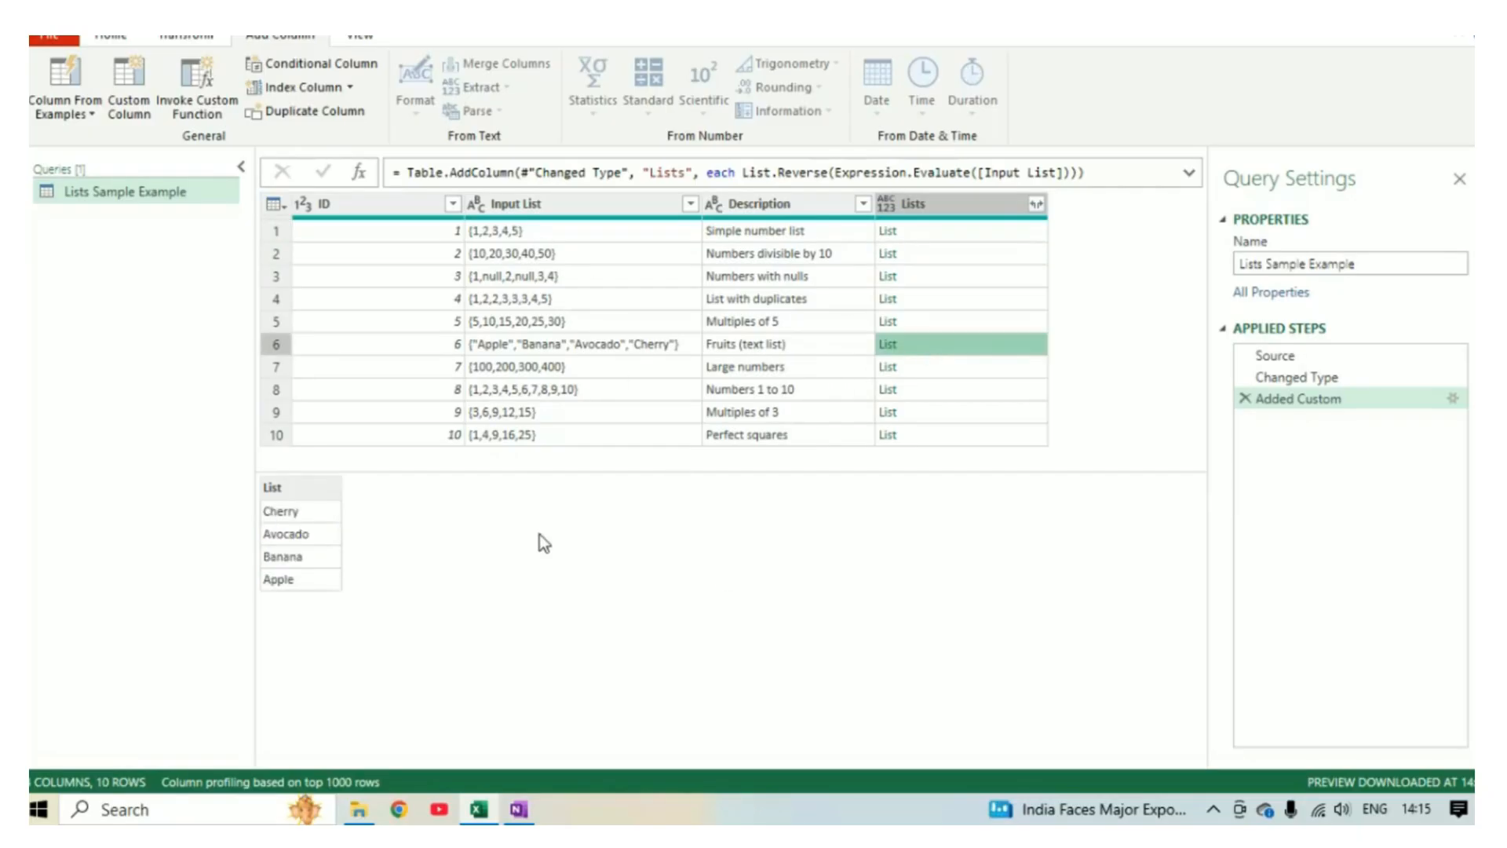